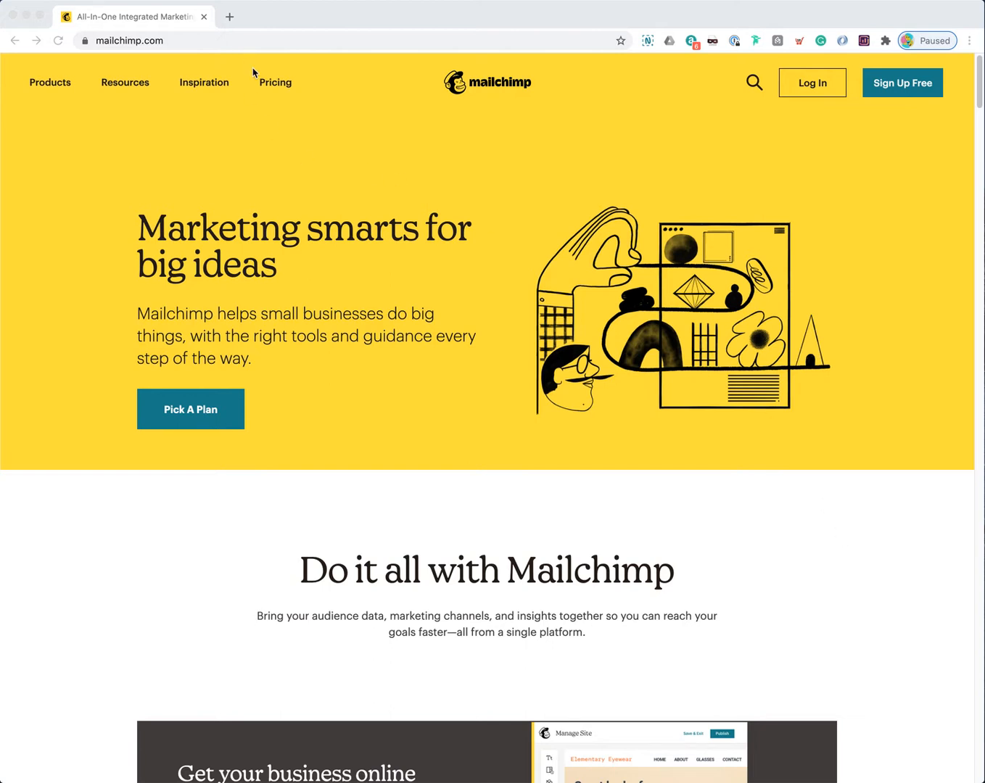
Step: Go to the Mailchimp Pricing page and scroll down to the plan cards
left_click(271, 85)
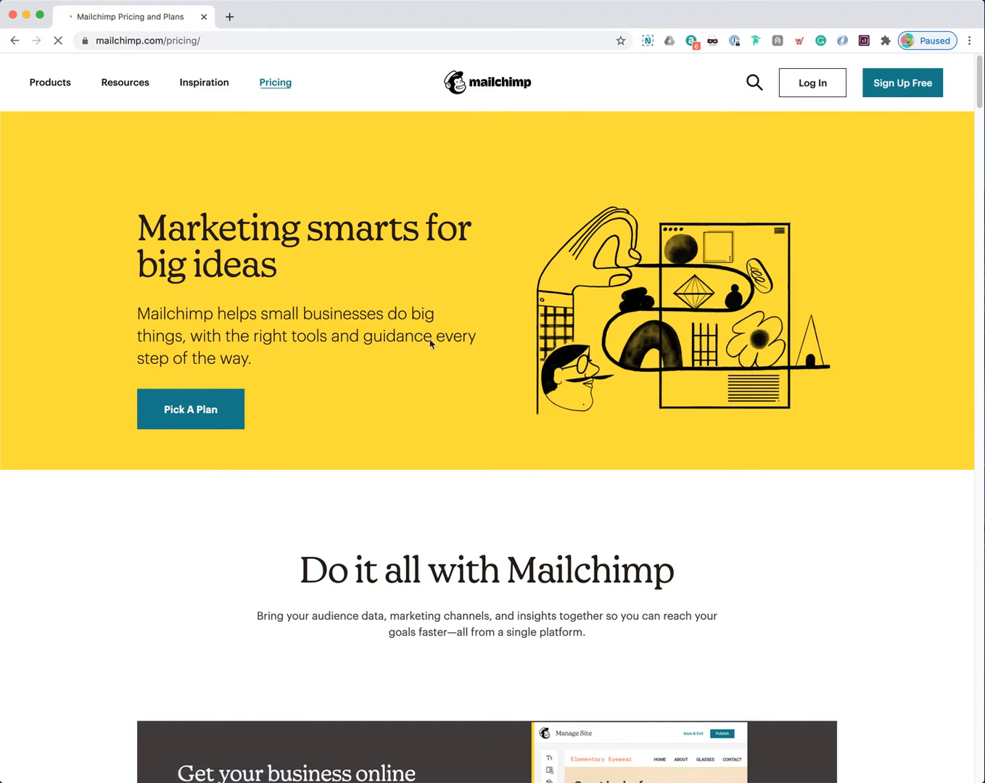
scroll(426, 403, "down", 1)
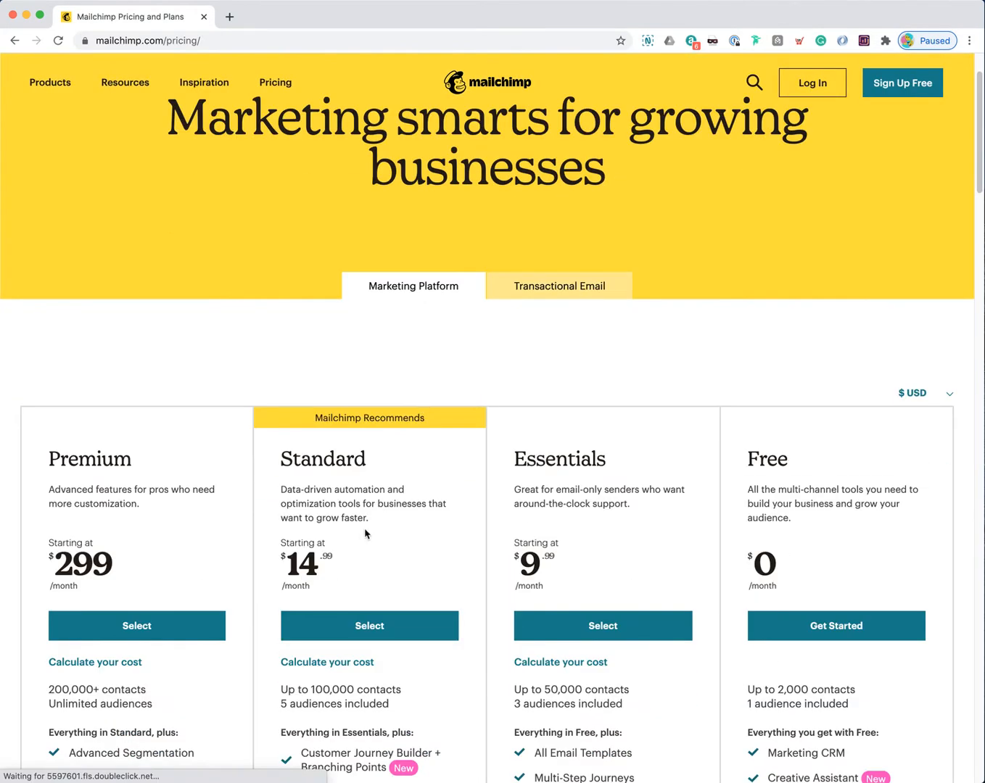
scroll(361, 534, "down", 1)
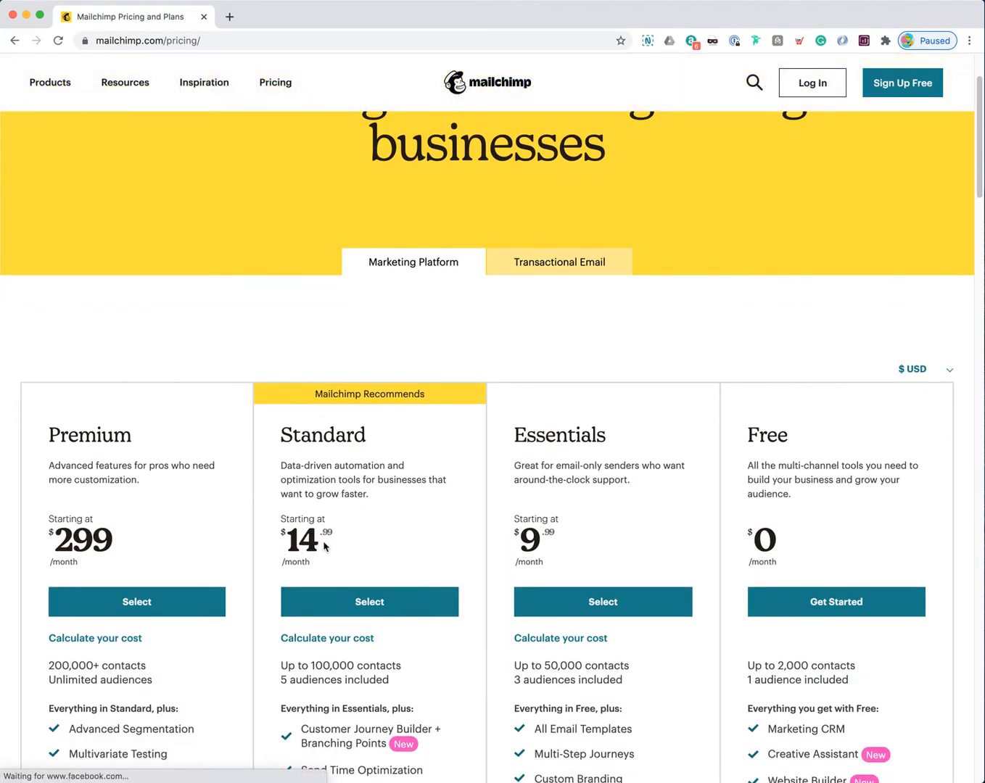
scroll(364, 536, "down", 1)
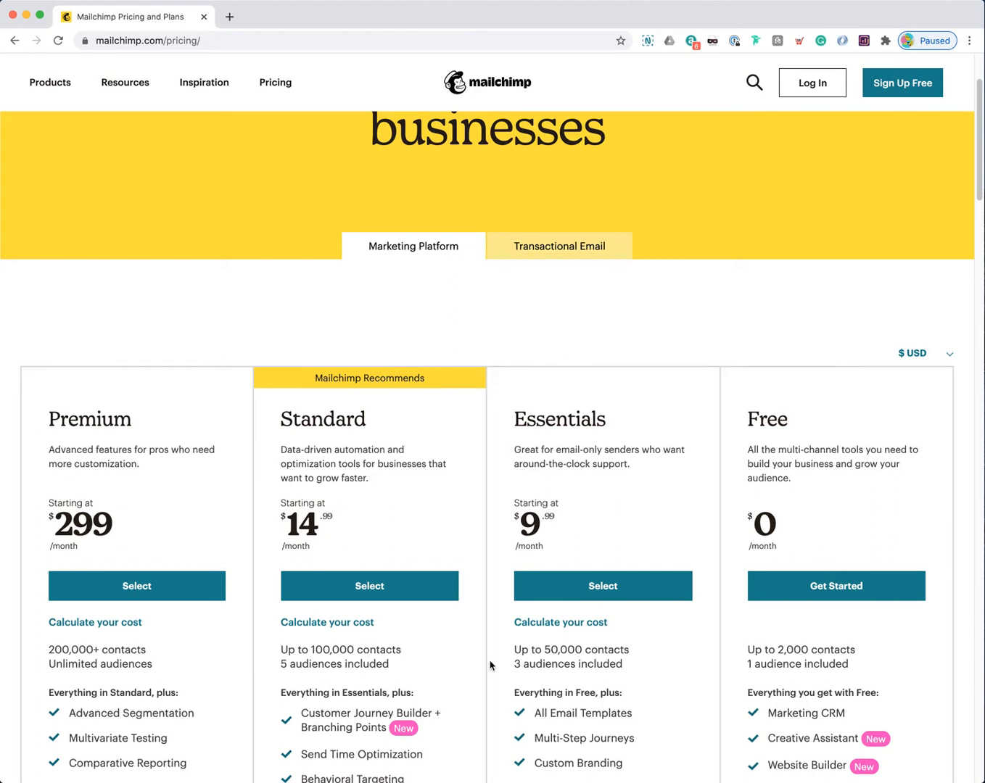
Step: Highlight contact limits for Free, Essentials (50,000), Standard (100,000) and Premium (200,000+) plans
left_click_drag(784, 651, 855, 649)
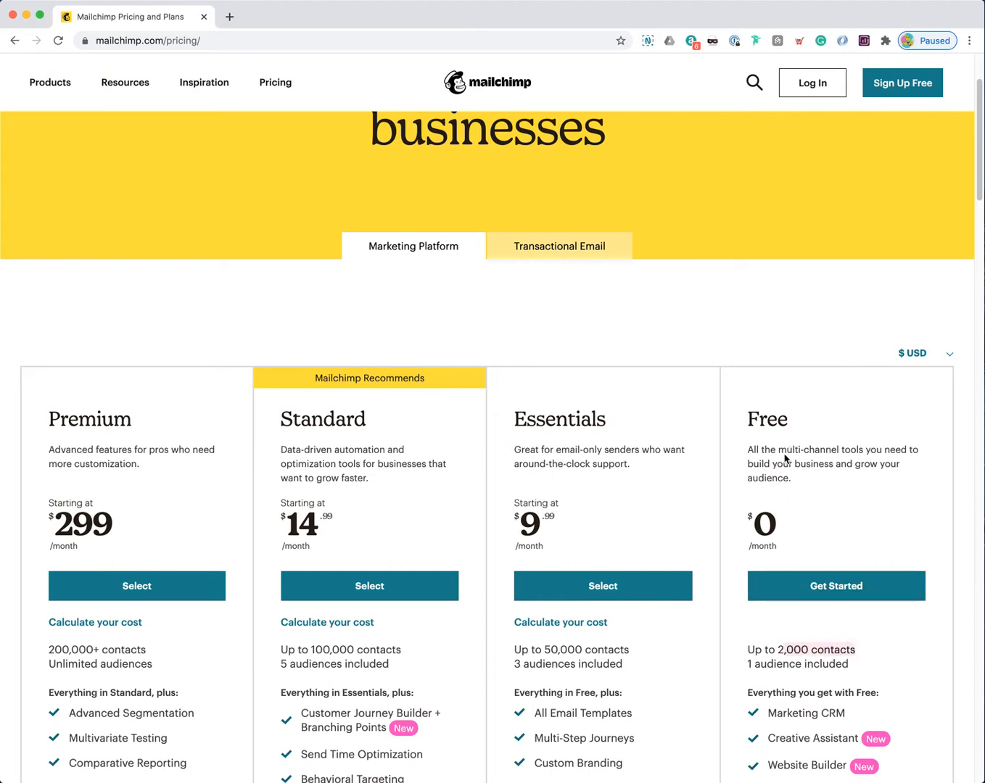
left_click_drag(549, 650, 632, 650)
left_click(631, 651)
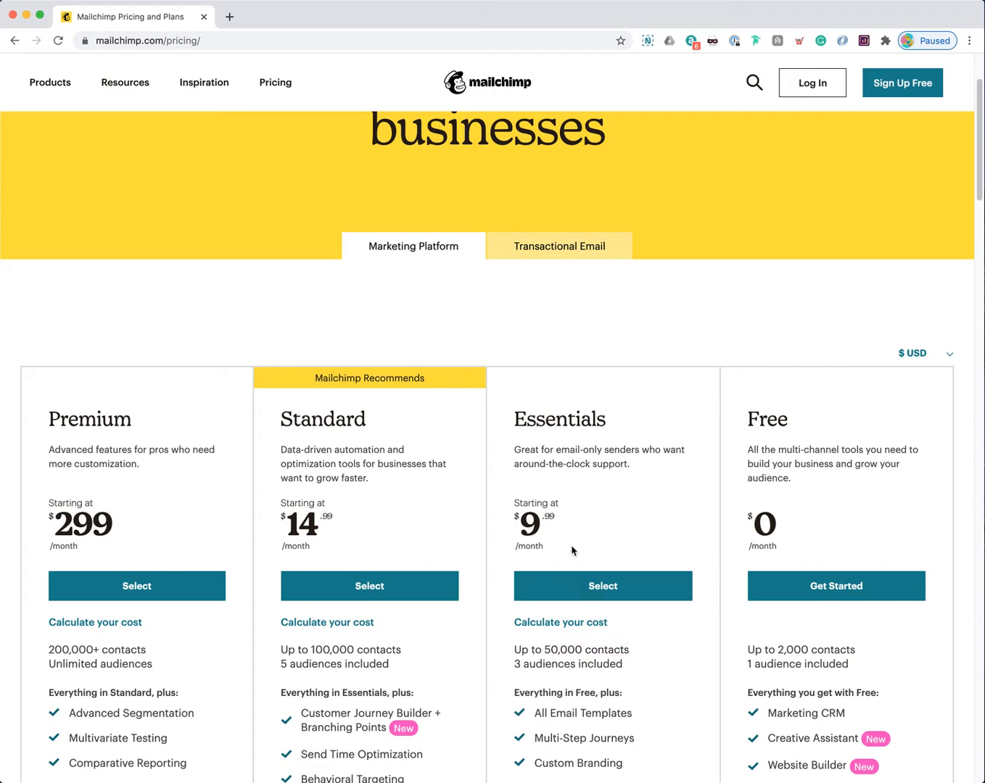
left_click_drag(314, 650, 392, 651)
left_click(381, 650)
left_click_drag(48, 651, 147, 650)
left_click(137, 649)
Step: Recheck the Premium plan's contact count and $299 price, then scroll back up
left_click_drag(49, 649, 89, 650)
left_click(120, 649)
left_click_drag(64, 525, 118, 530)
left_click(139, 543)
scroll(214, 283, "up", 3)
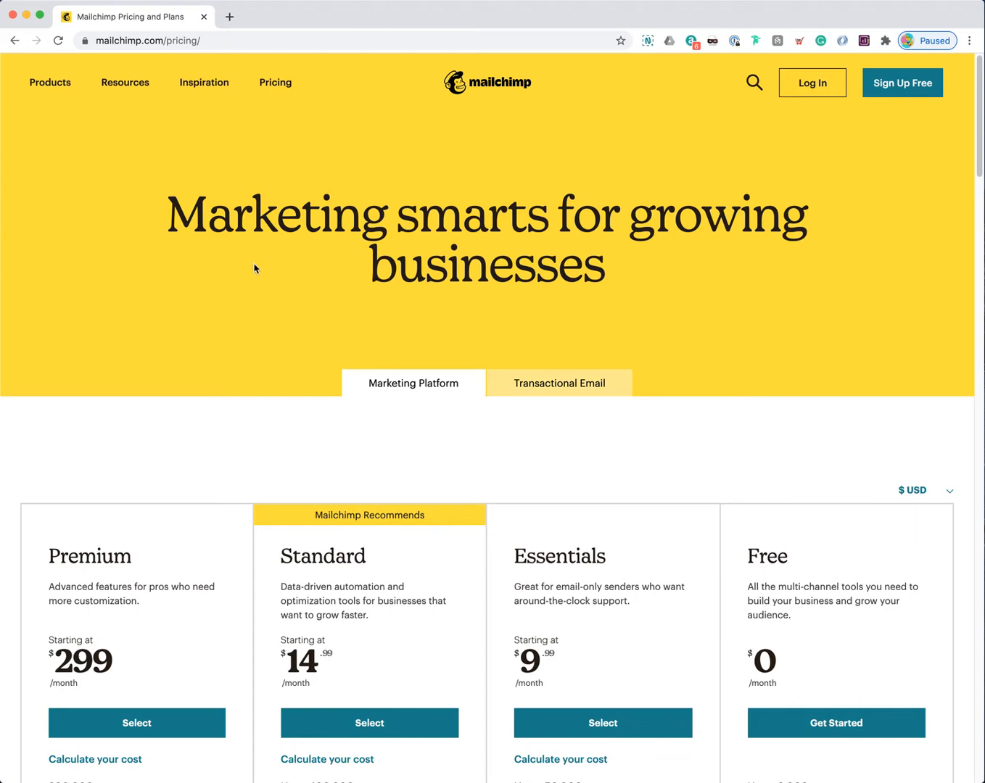
Step: Go to the Mailchimp login page and unlock the password manager
left_click(816, 87)
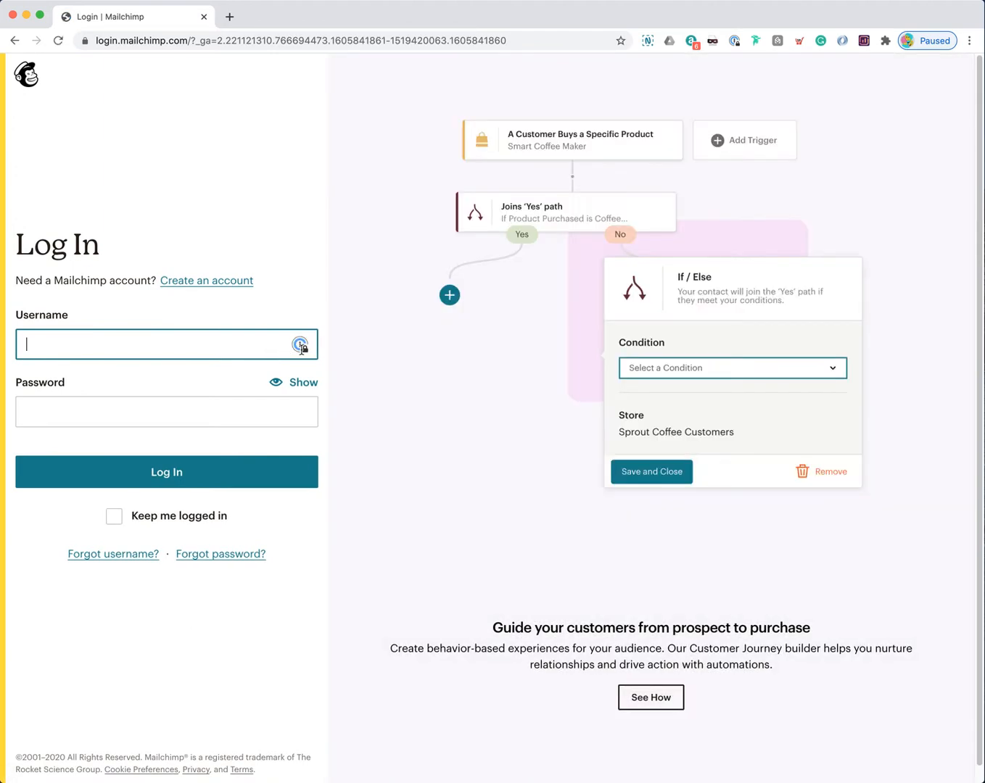
left_click(300, 346)
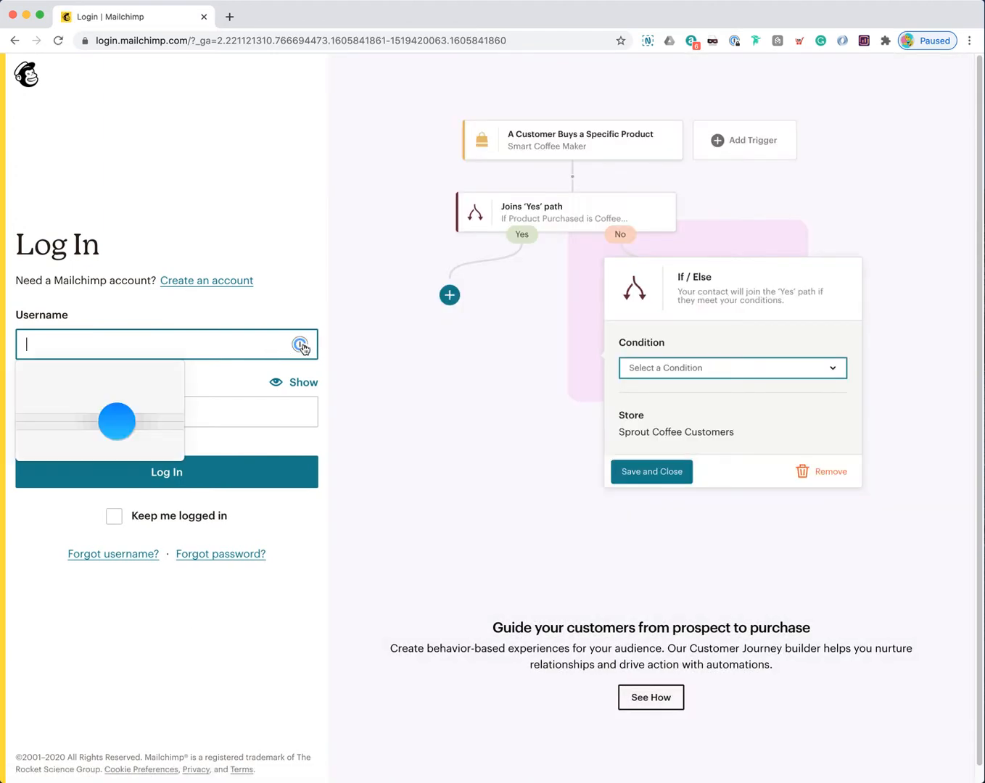
key("shift+super+x")
type("•••••••••")
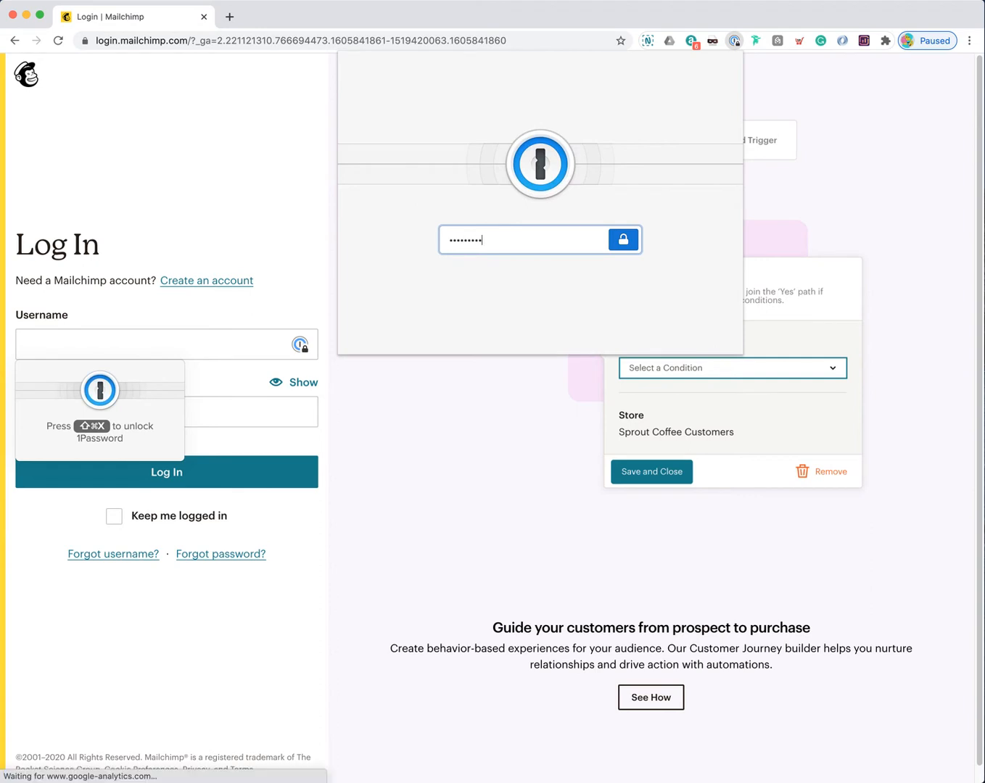
type("••")
key("Return")
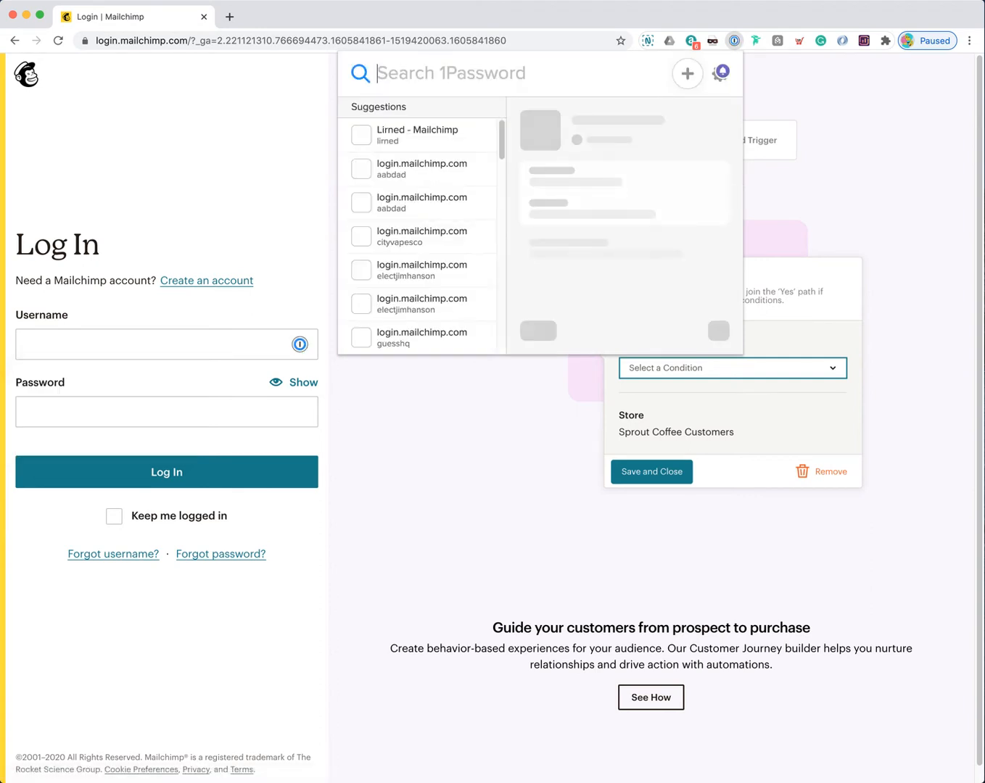
Step: Autofill the saved Lirned - Mailchimp credentials and submit the login
left_click(193, 351)
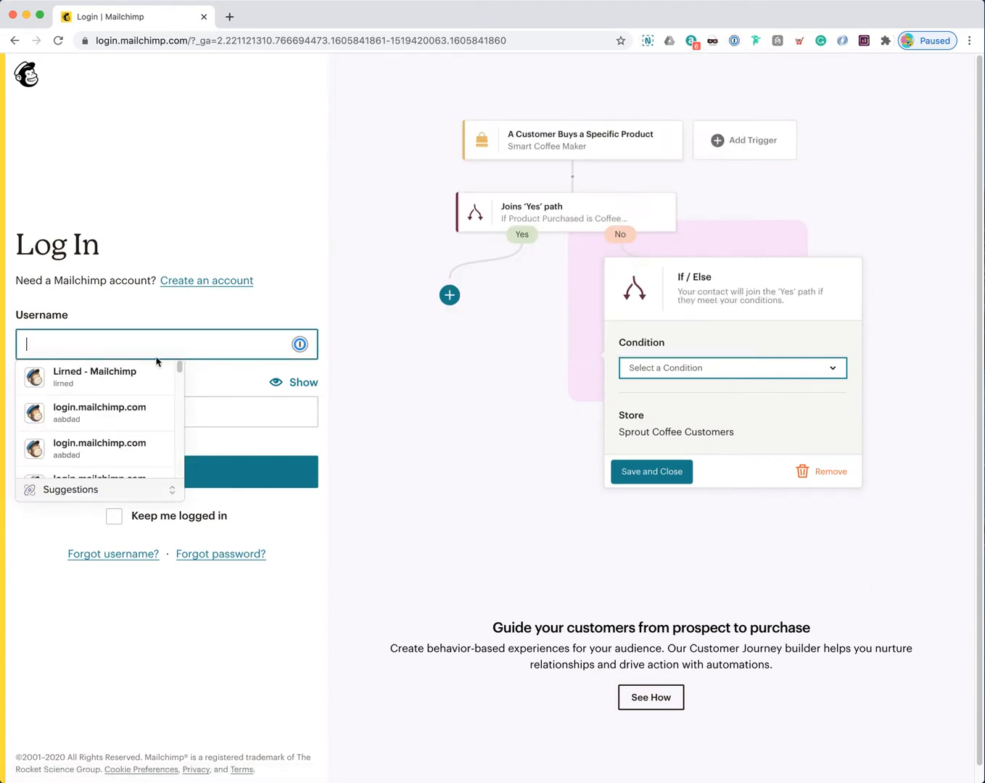
left_click(115, 380)
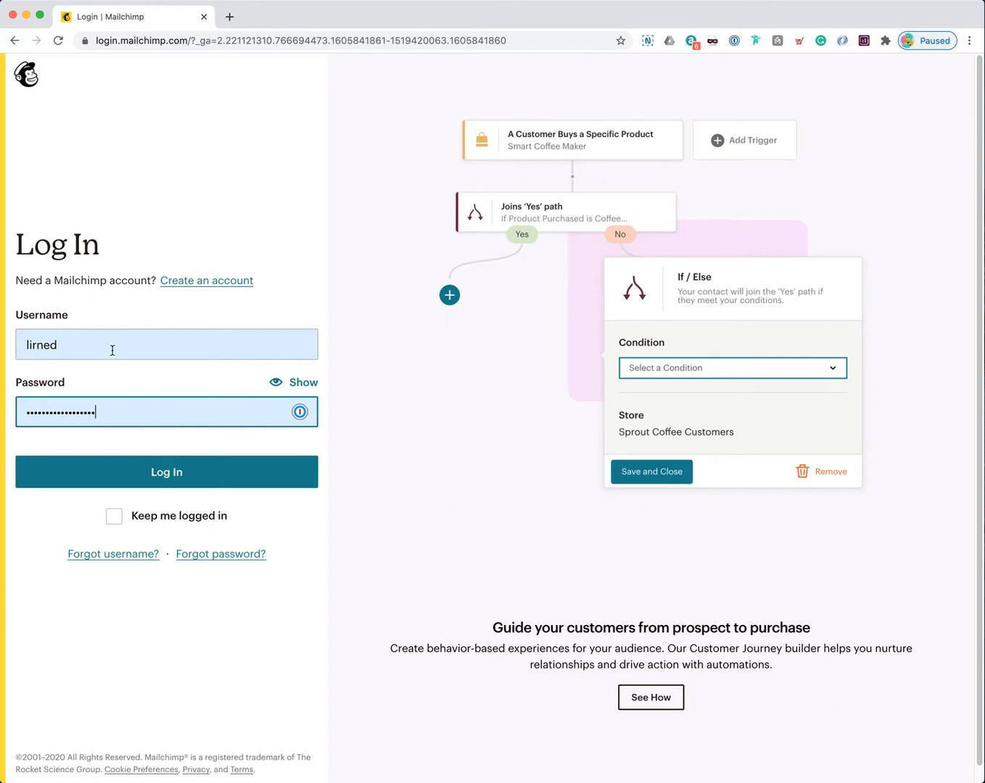
left_click(232, 473)
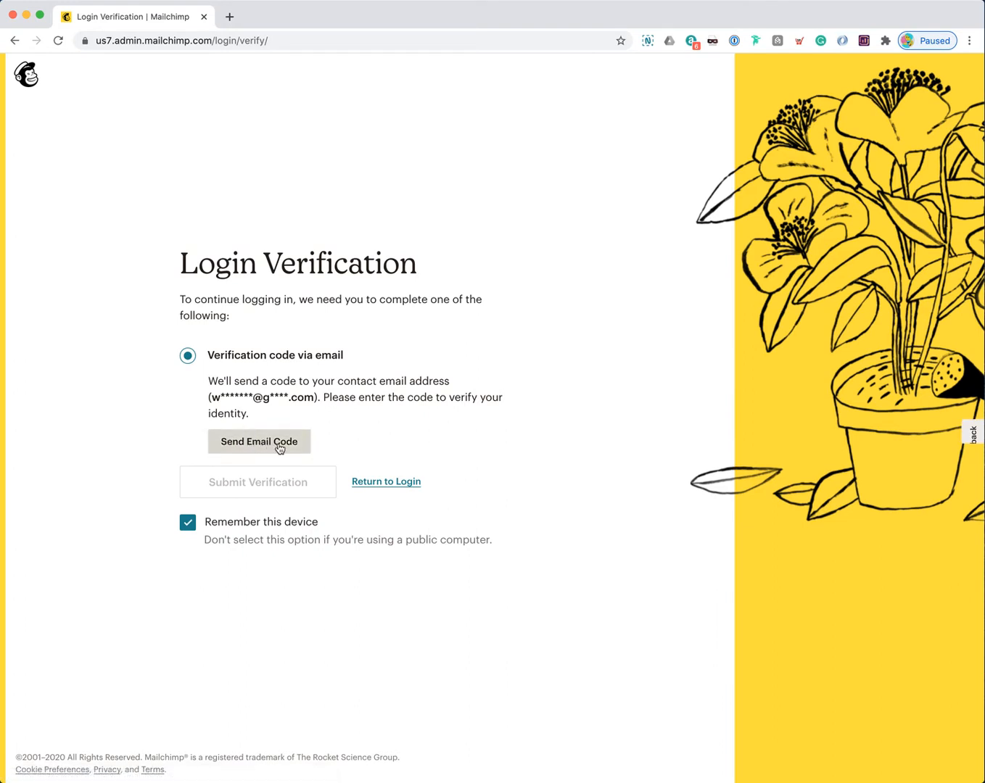
Step: Request the emailed code, copy it from the Spark email, and submit it in Mailchimp
left_click(280, 440)
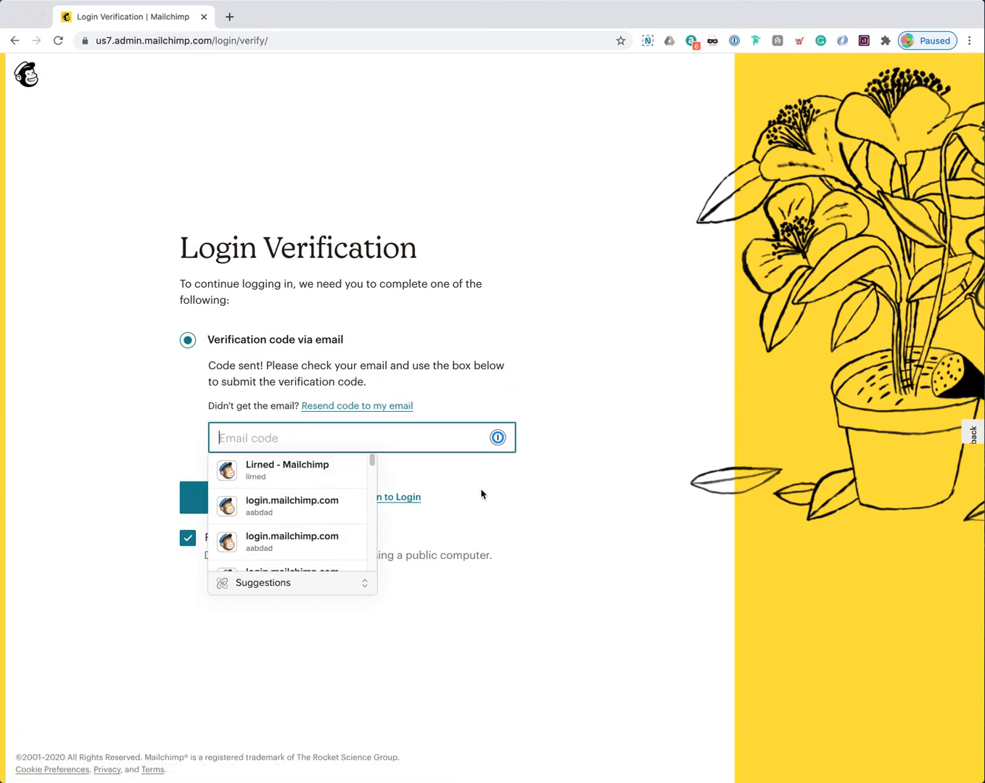
key("super+Tab")
key("super+Tab")
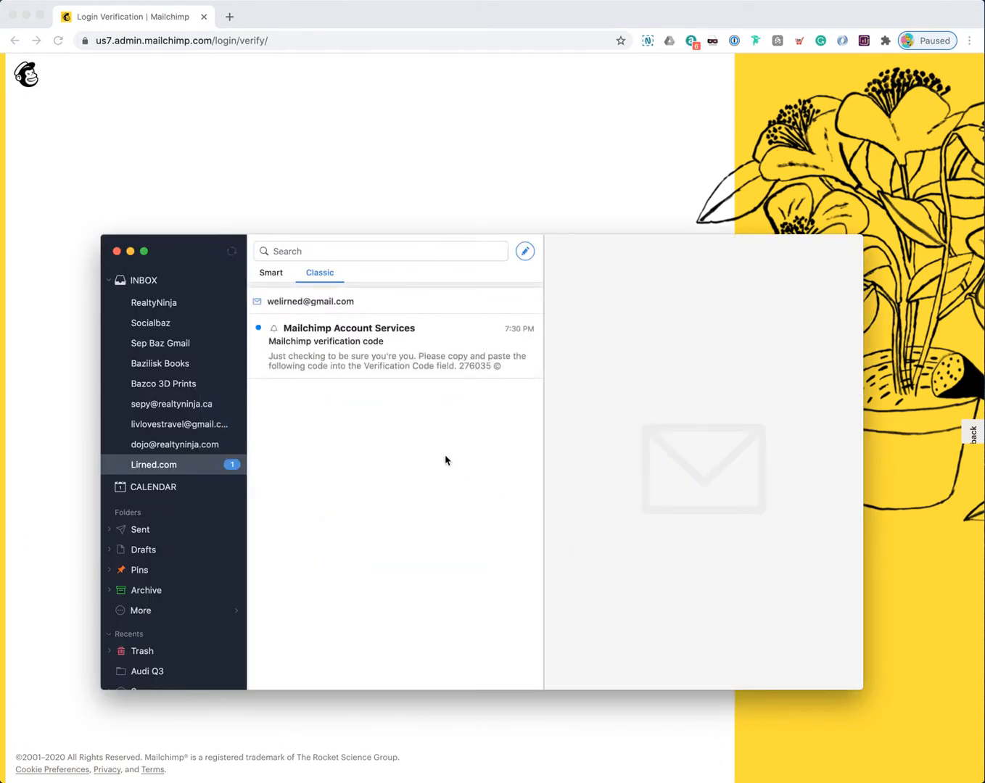
left_click(391, 349)
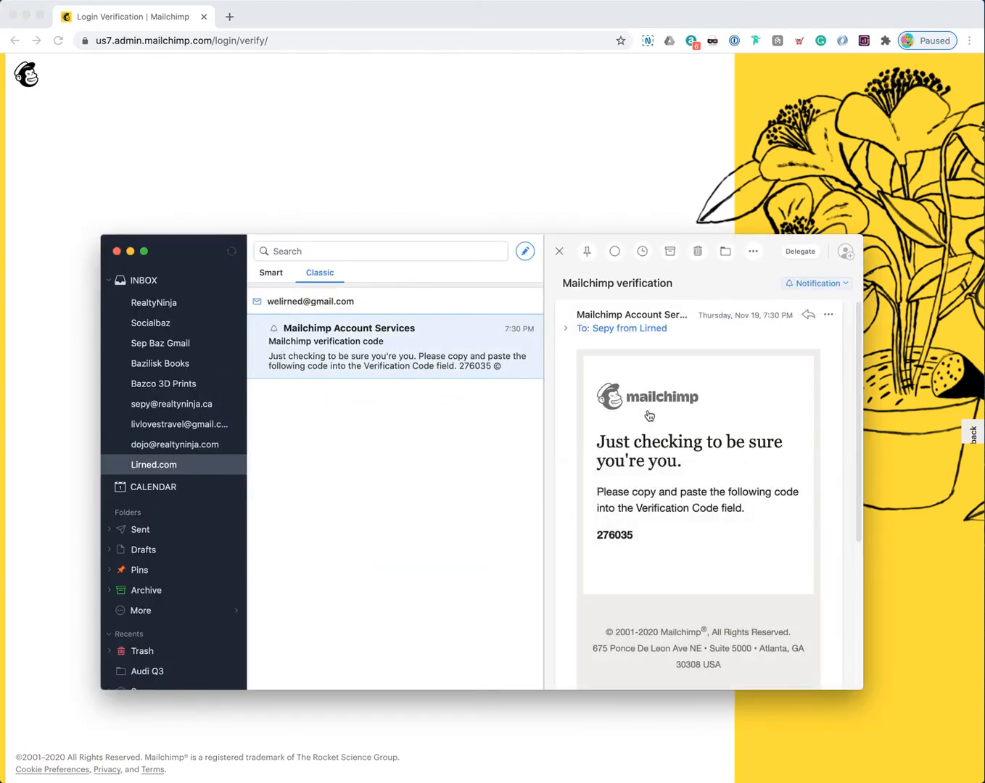
double_click(625, 535)
key("super+c")
key("super+Tab")
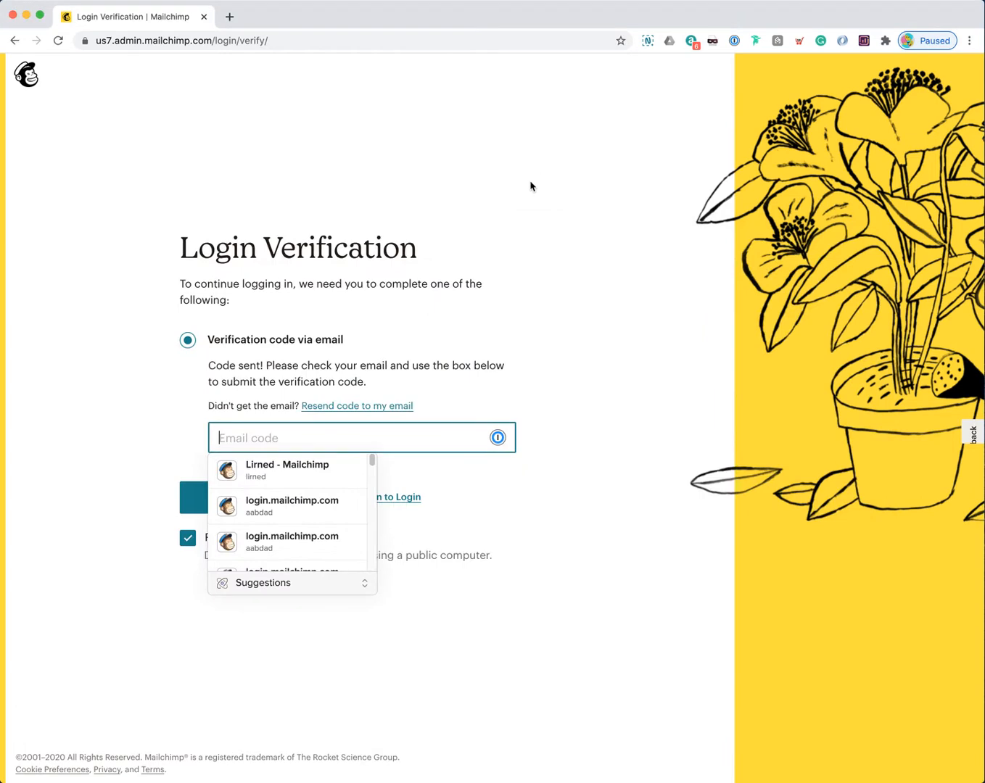
key("super+v")
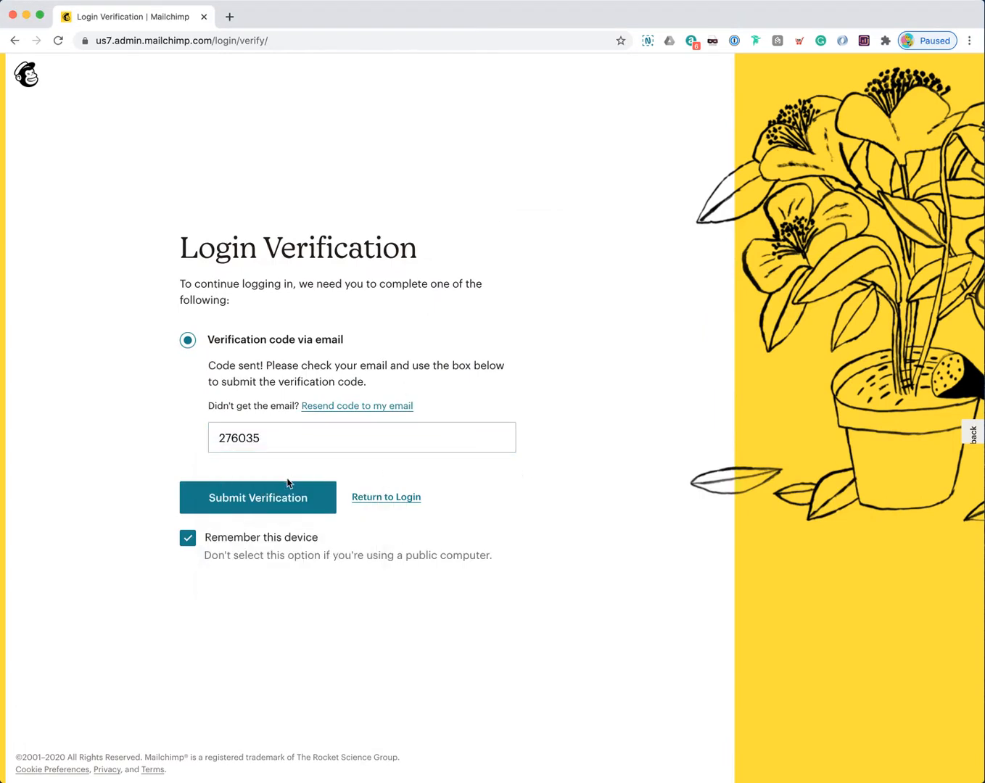
left_click(266, 500)
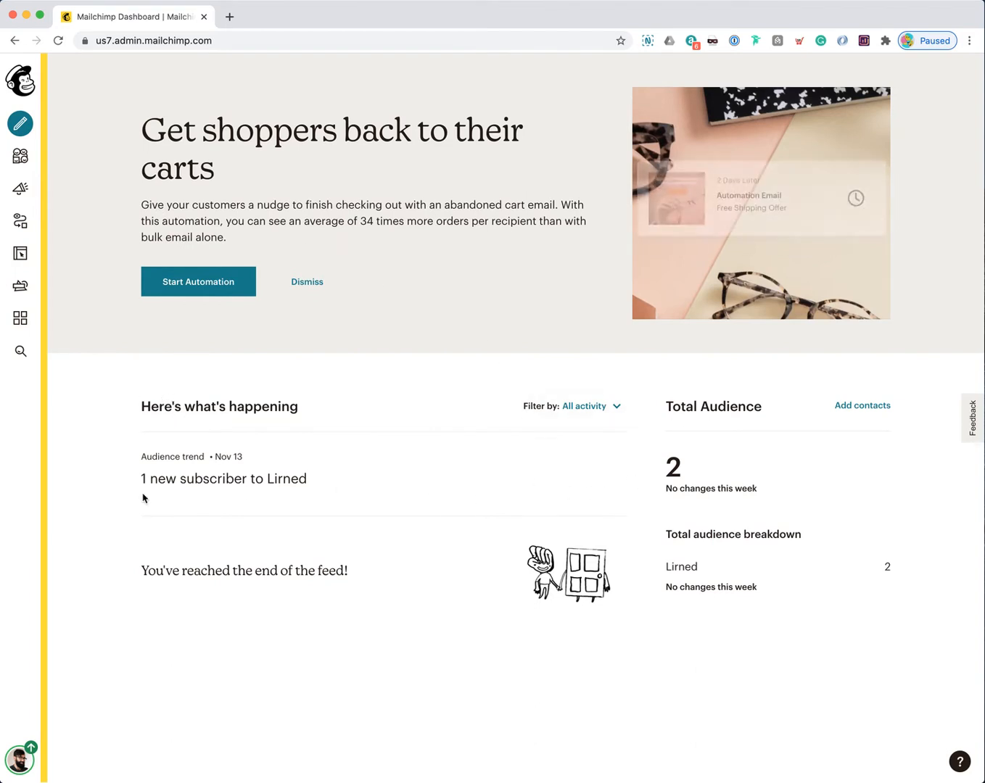
left_click_drag(143, 477, 303, 477)
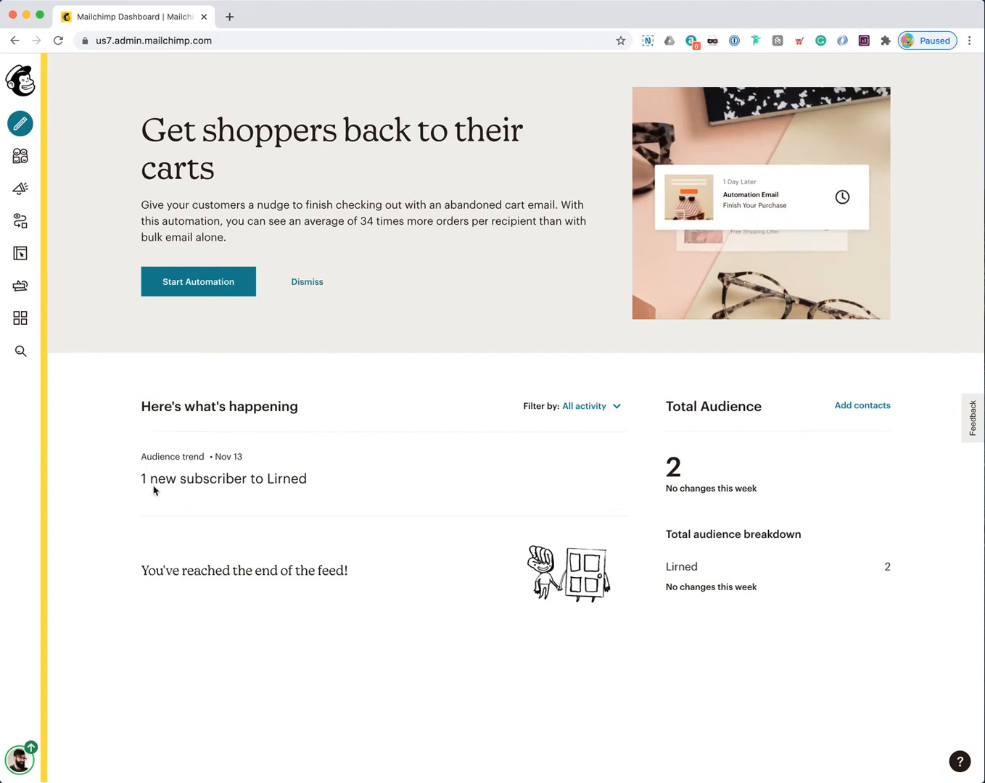
left_click_drag(142, 479, 309, 480)
left_click(300, 477)
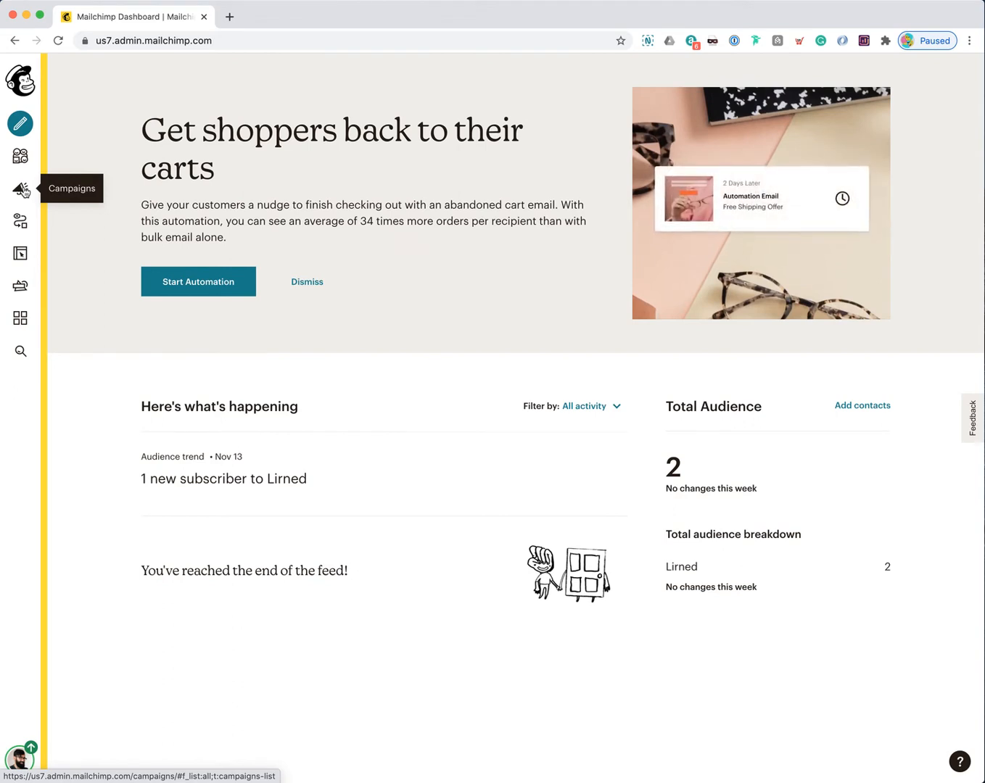
Step: Go to Campaigns from the sidebar and note the 'No campaigns yet' message
left_click(23, 190)
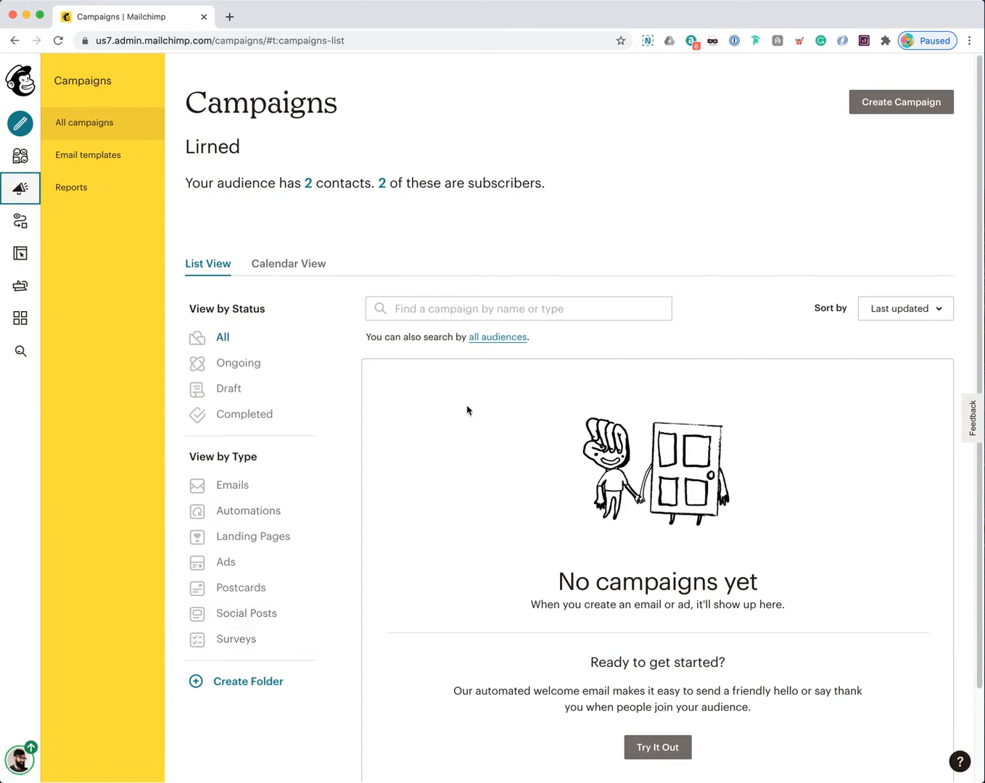
left_click_drag(557, 573, 798, 608)
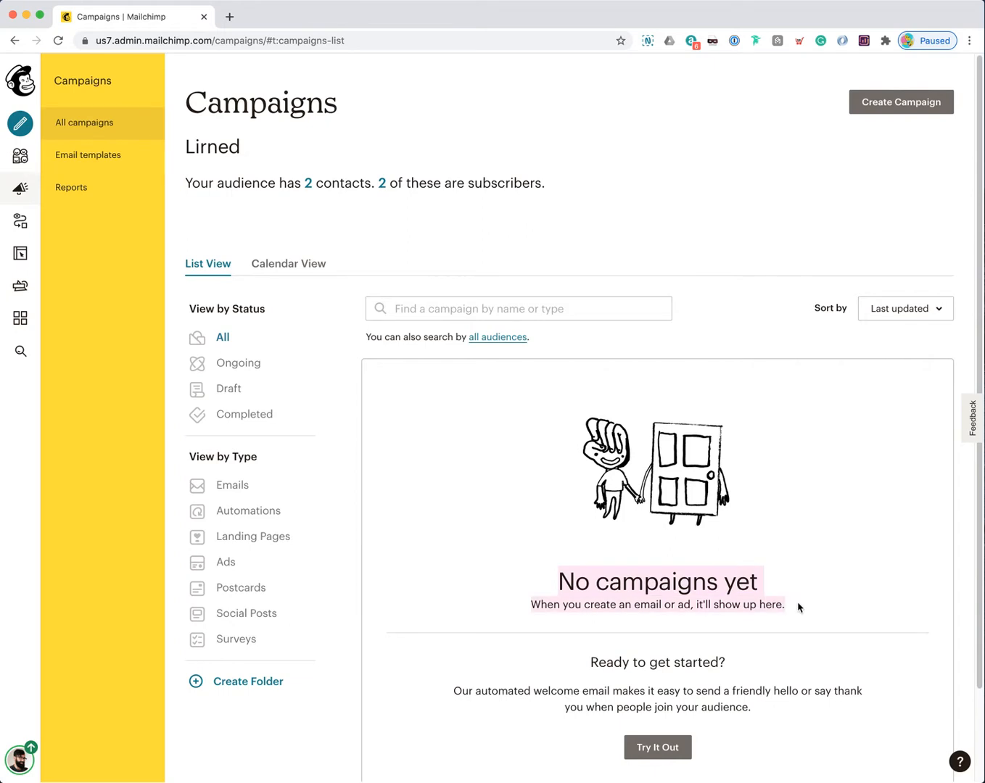
left_click(798, 608)
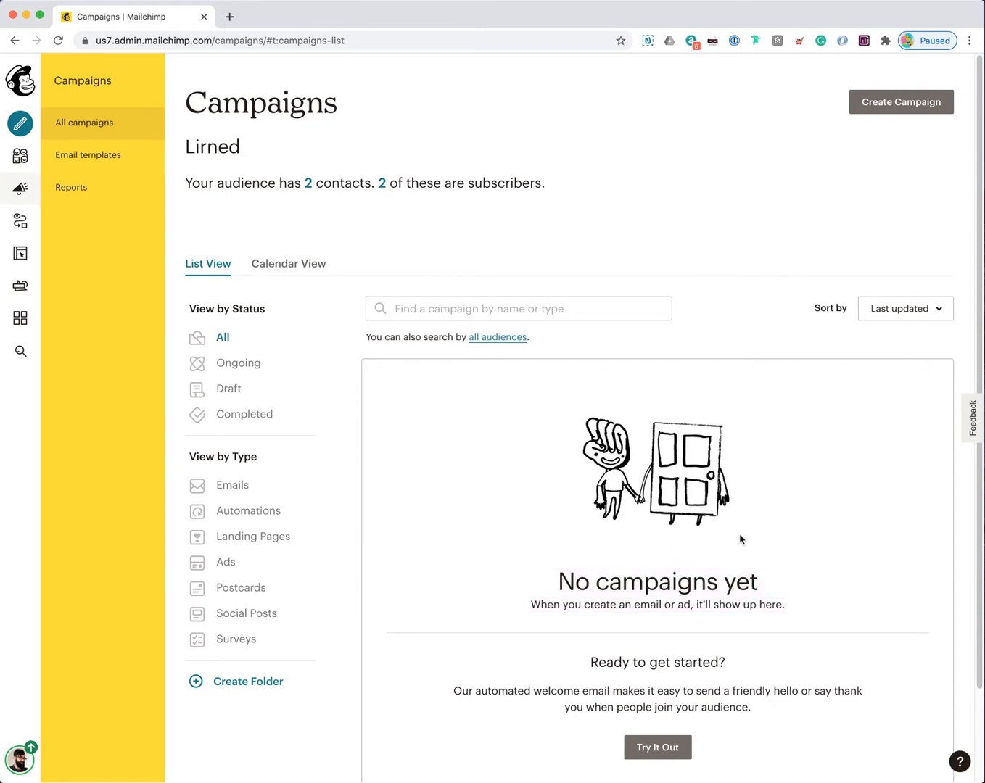
Step: Start Create Campaign, browse the campaign types, and choose Email
left_click(893, 109)
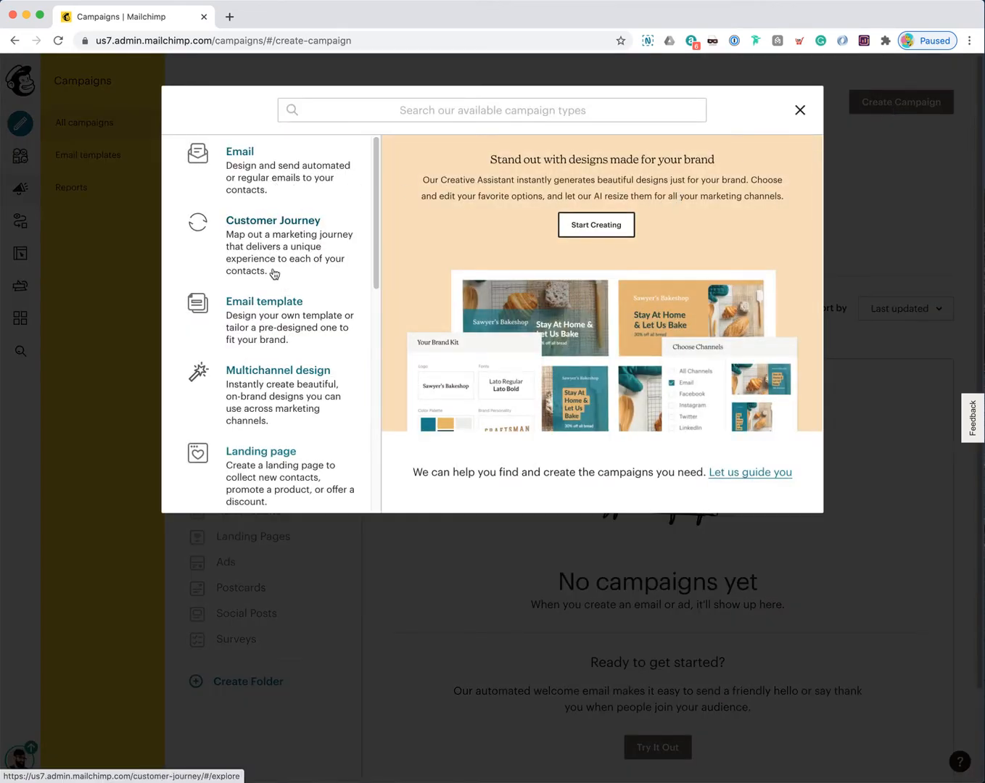
scroll(274, 275, "down", 3)
scroll(275, 396, "down", 3)
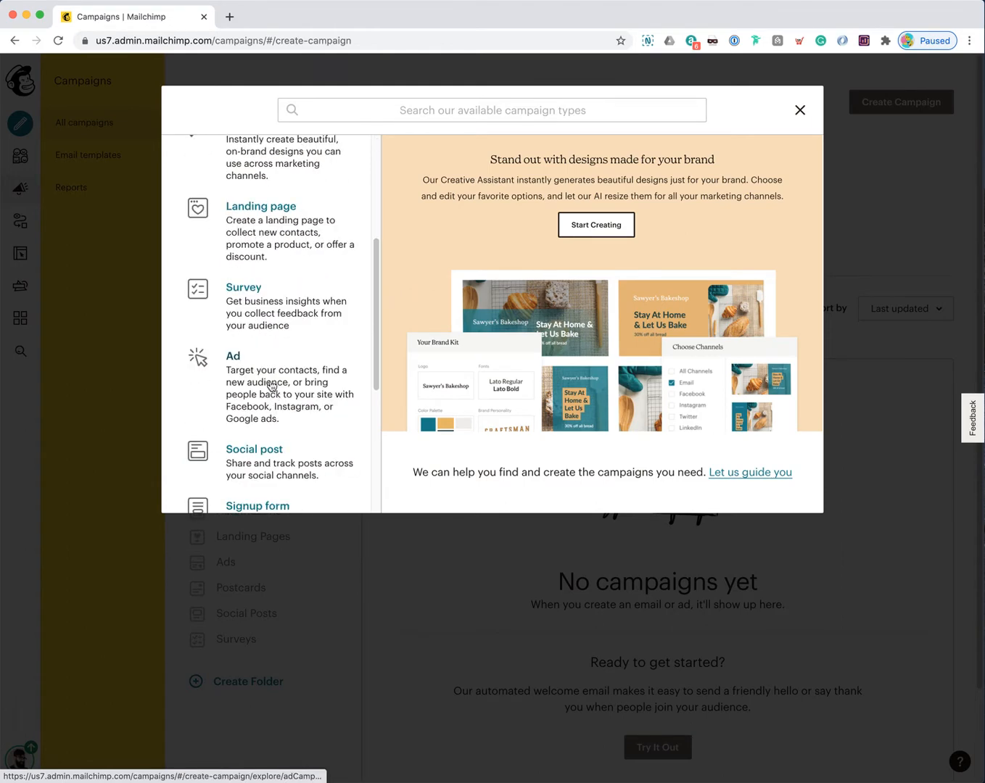
scroll(282, 426, "down", 2)
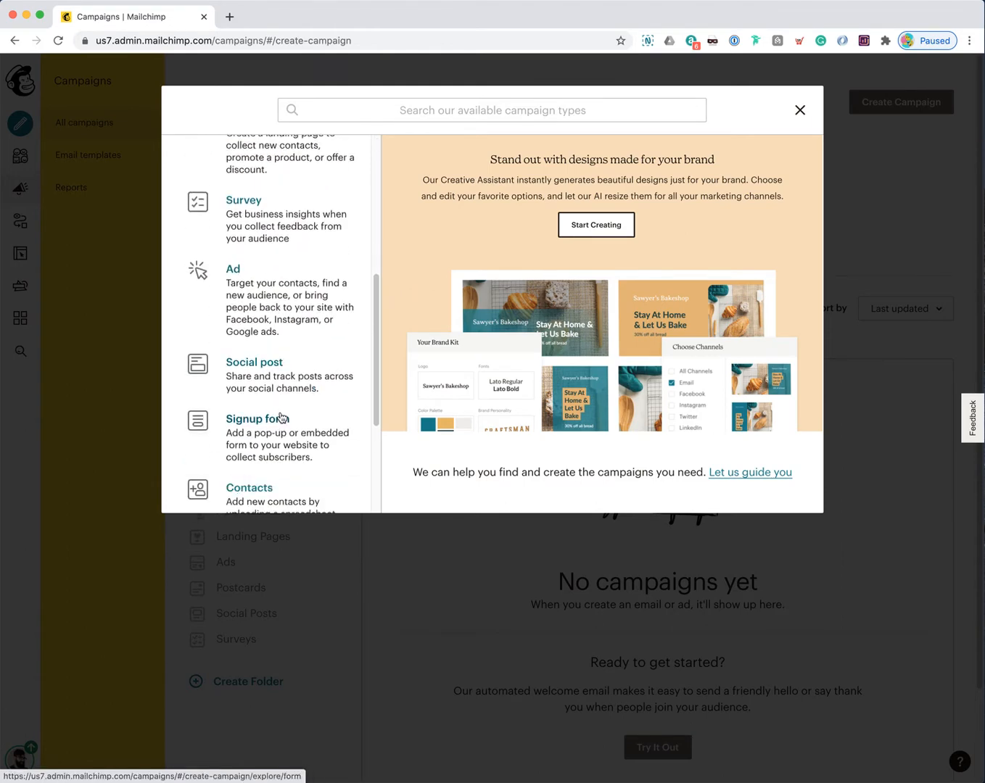
scroll(284, 411, "down", 7)
scroll(281, 418, "up", 15)
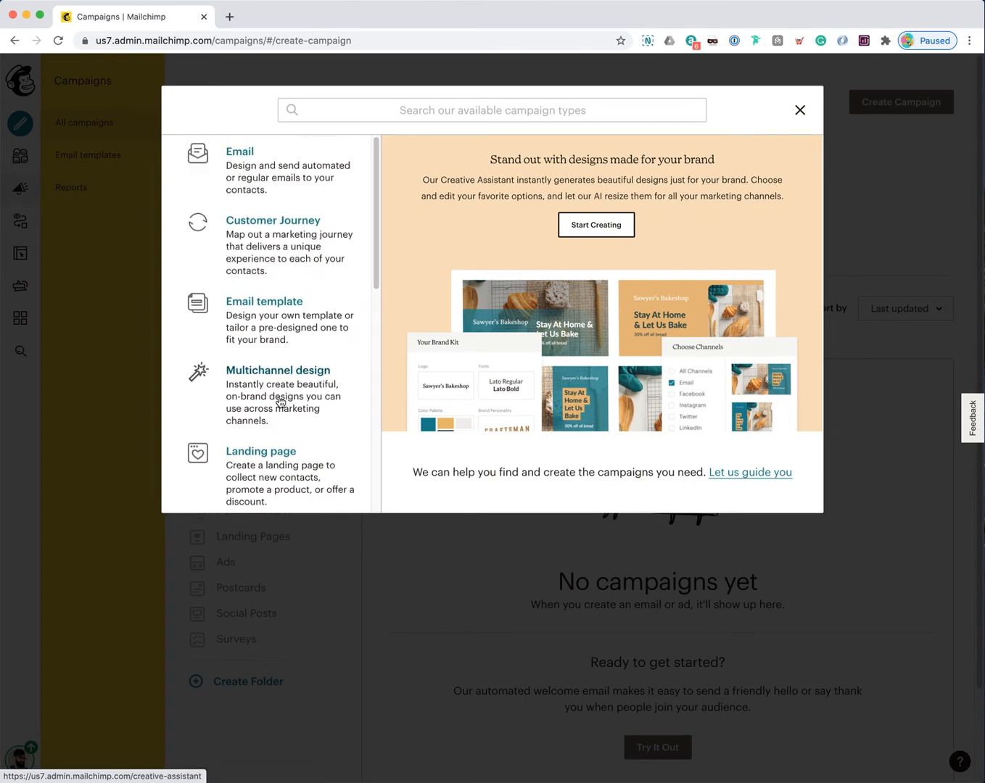
left_click(268, 175)
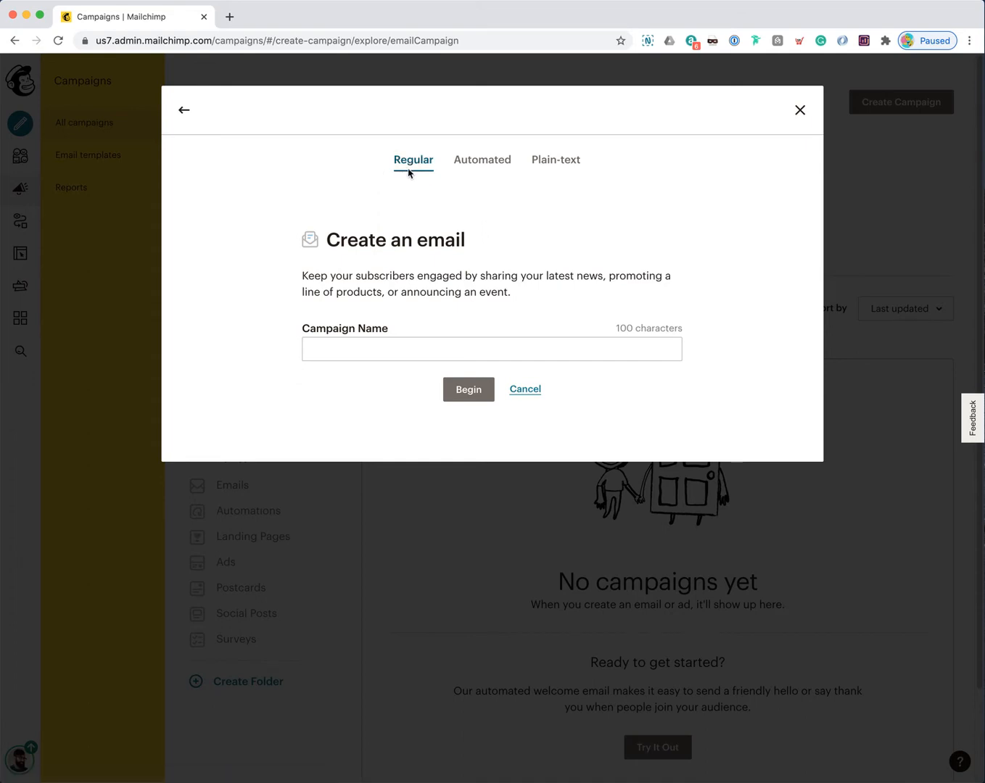
Step: Switch the Create an email dialog to the Automated tab
left_click(488, 167)
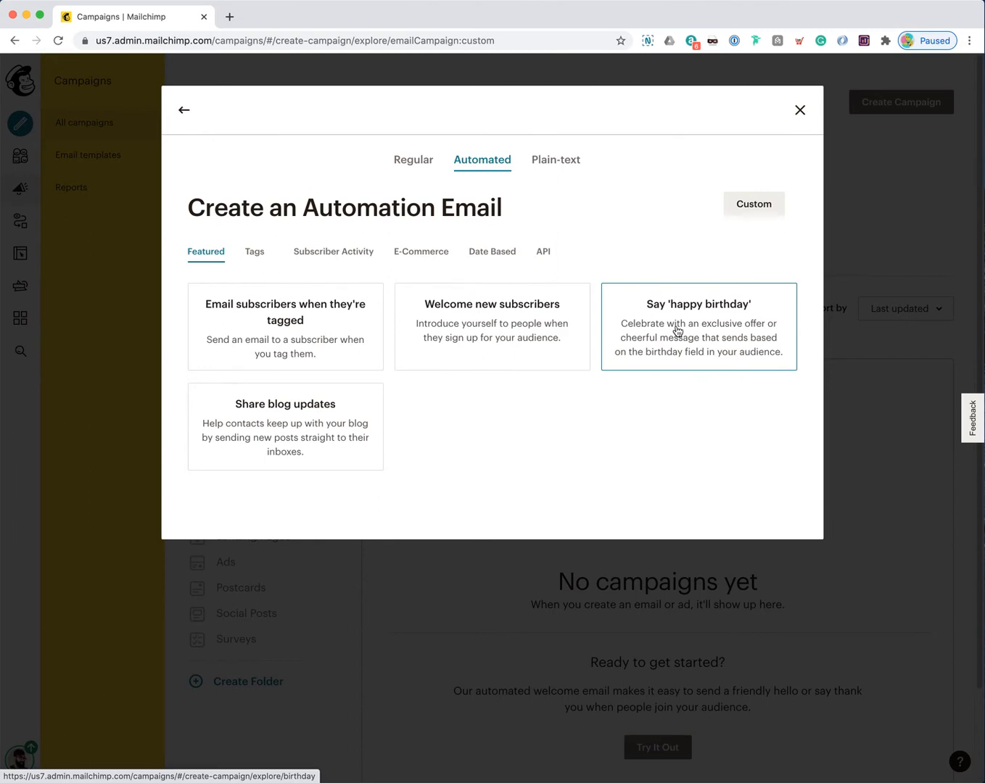
Step: Browse the automation categories, then pick Featured > Welcome new subscribers
left_click(255, 252)
left_click(321, 254)
left_click(419, 252)
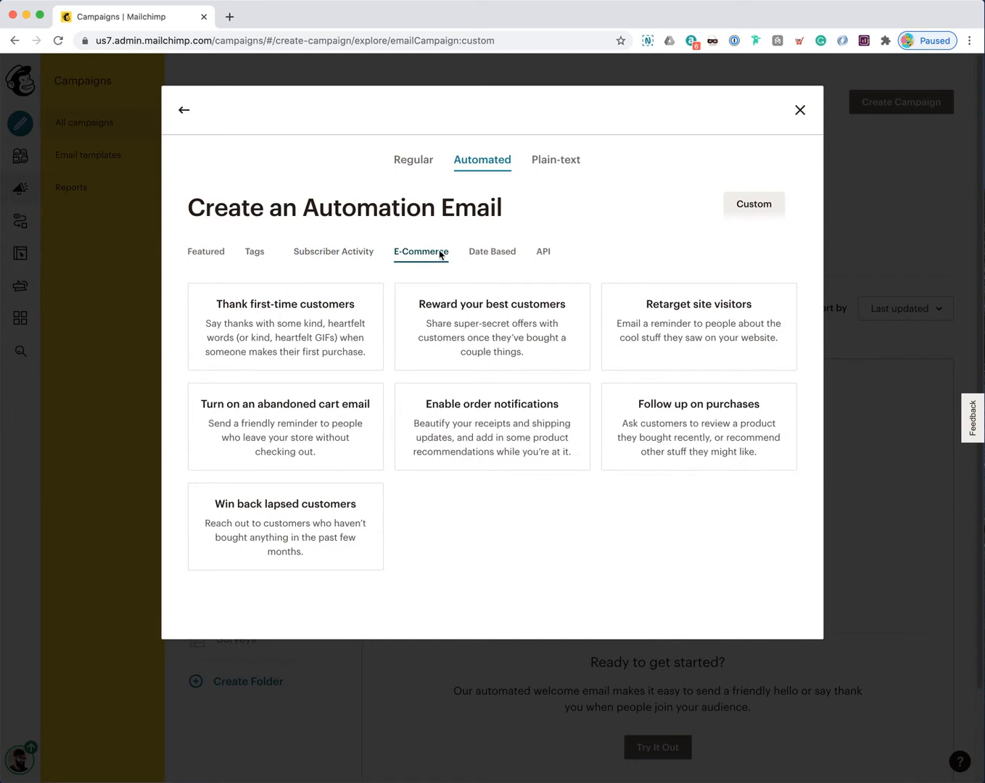
left_click(496, 253)
left_click(543, 253)
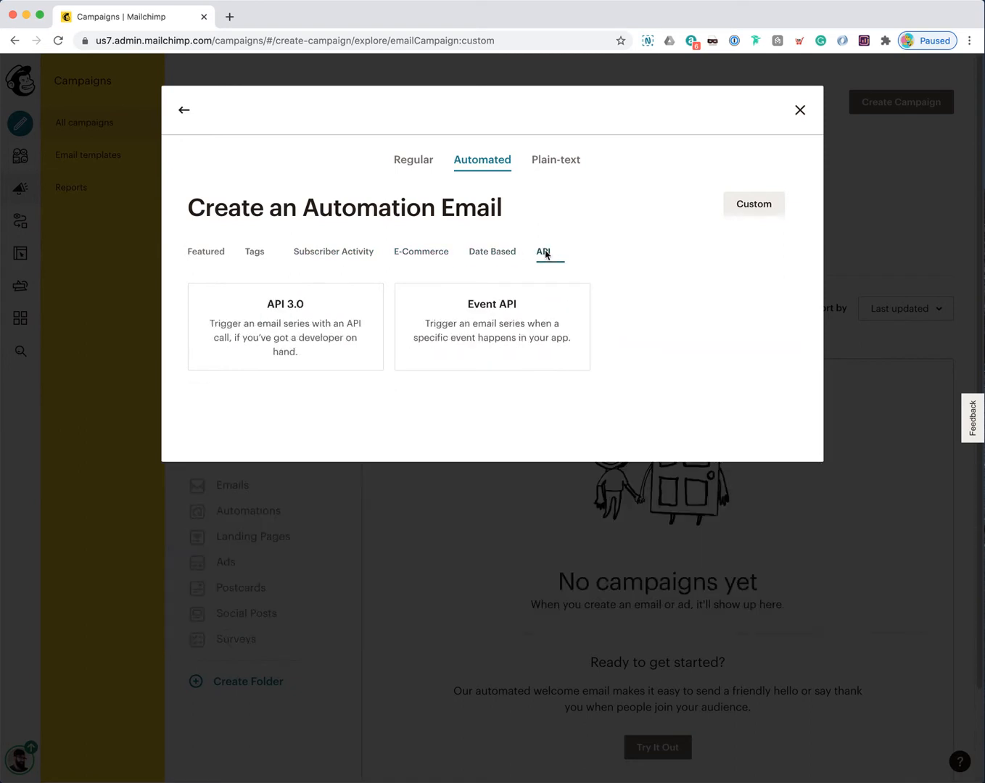
left_click(213, 256)
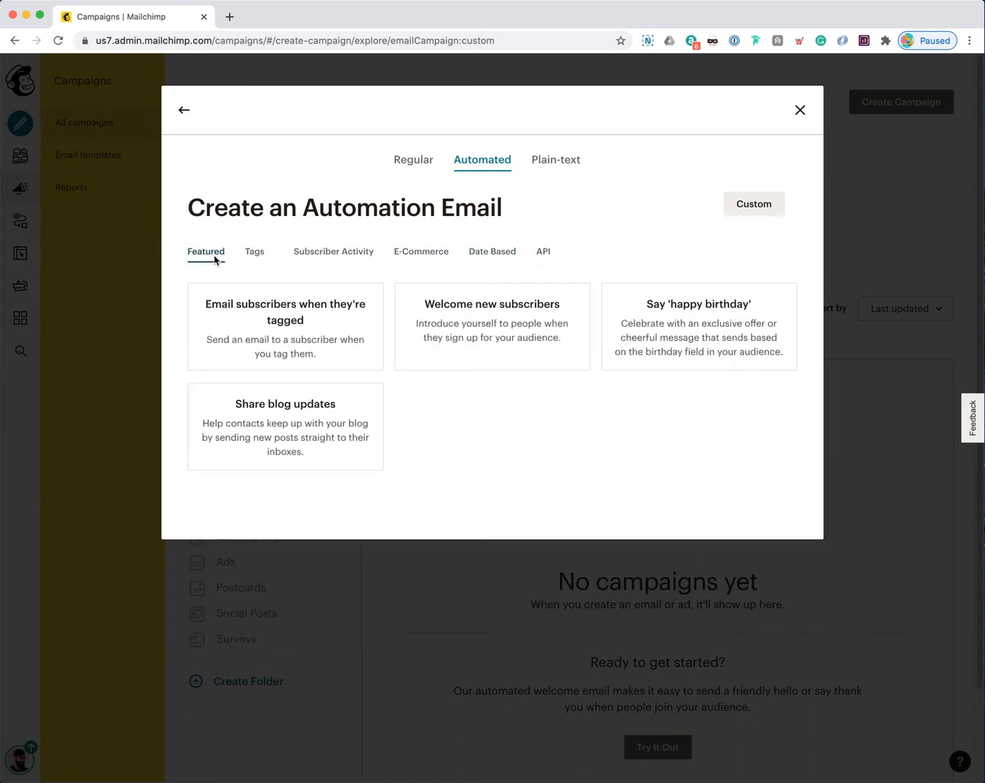
left_click(488, 328)
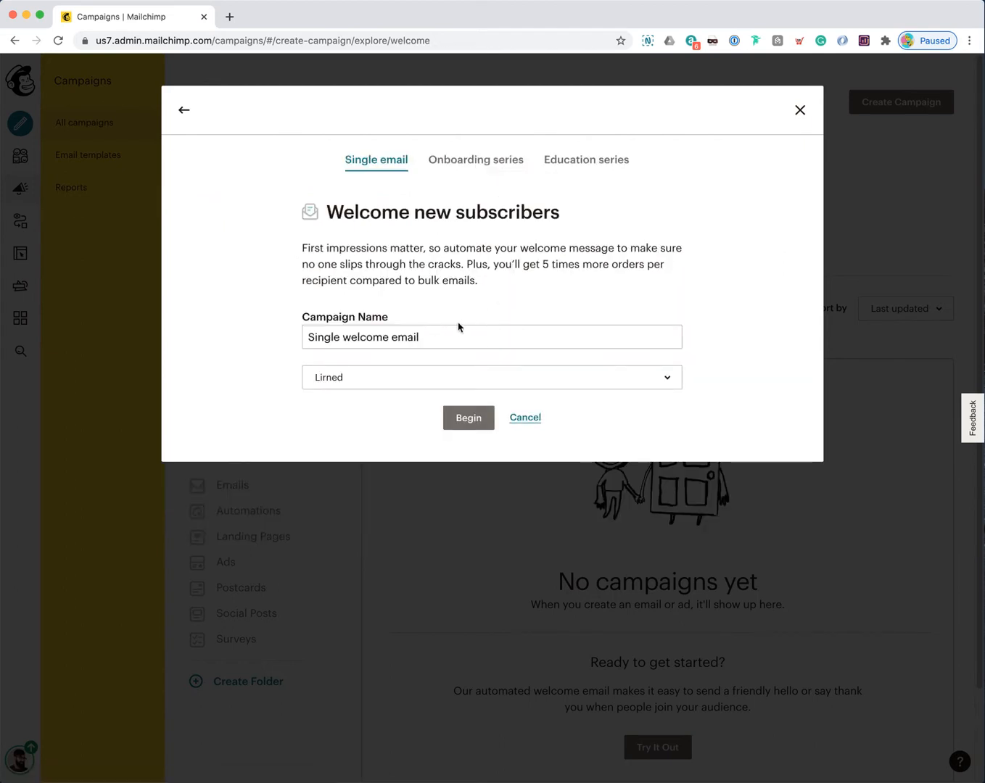
Step: Name the campaign 'Lirned.com Welcome Email', choose the Lirned audience, and begin
triple_click(430, 334)
type("Lirned.c")
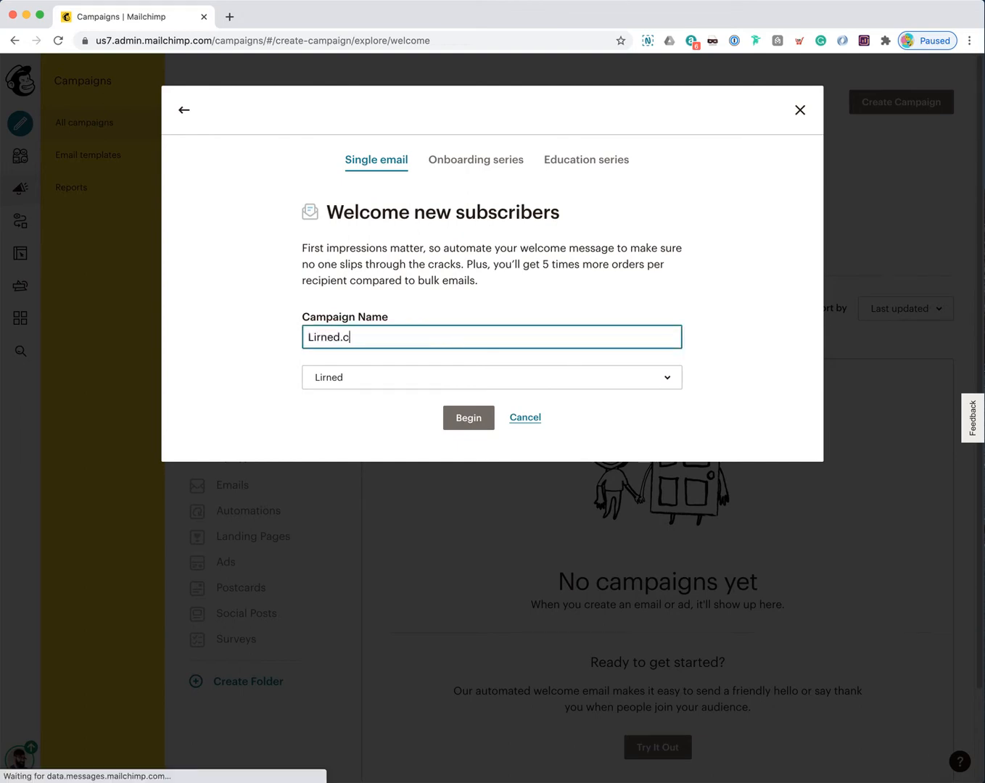
type("om Welcome Email")
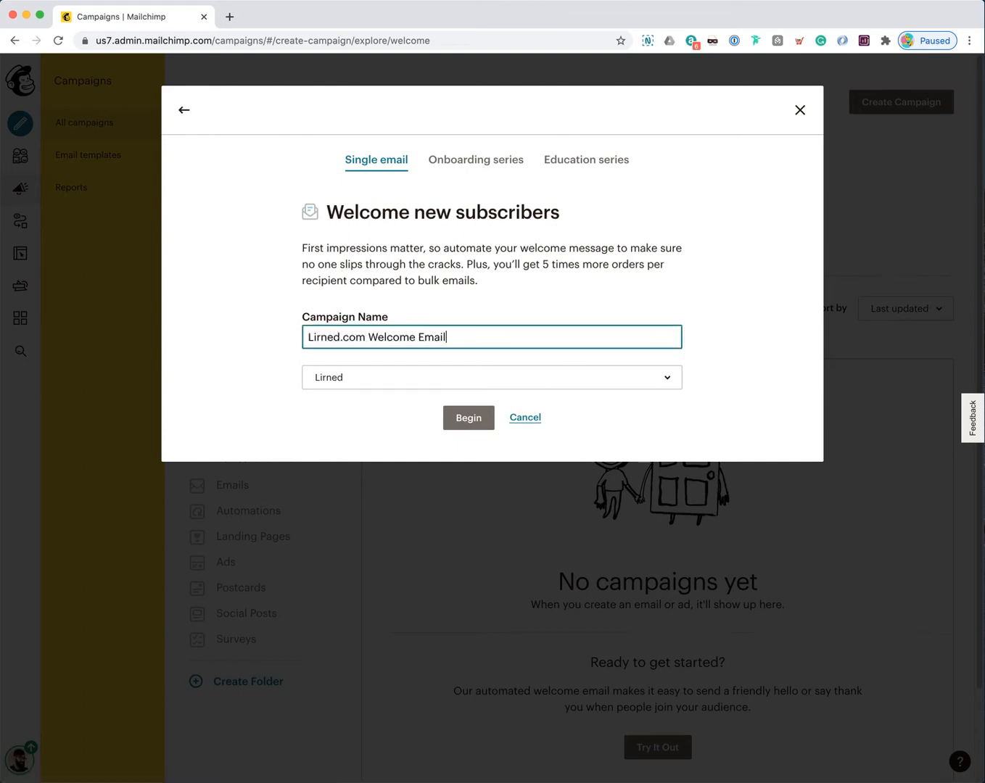
left_click(557, 386)
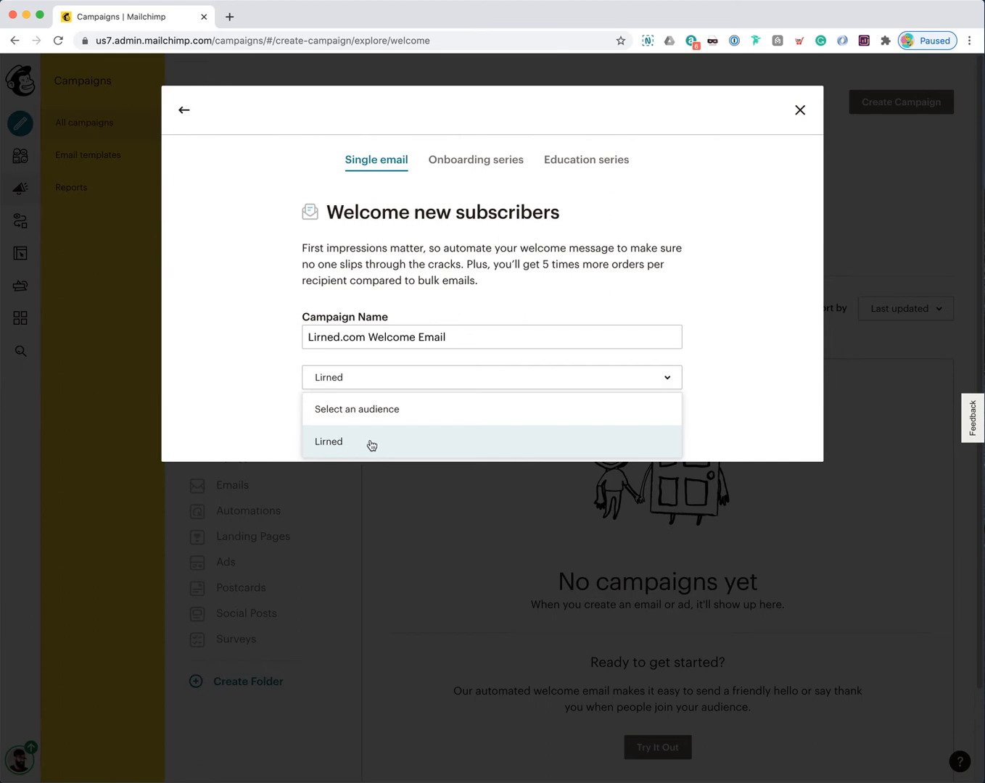
left_click(372, 446)
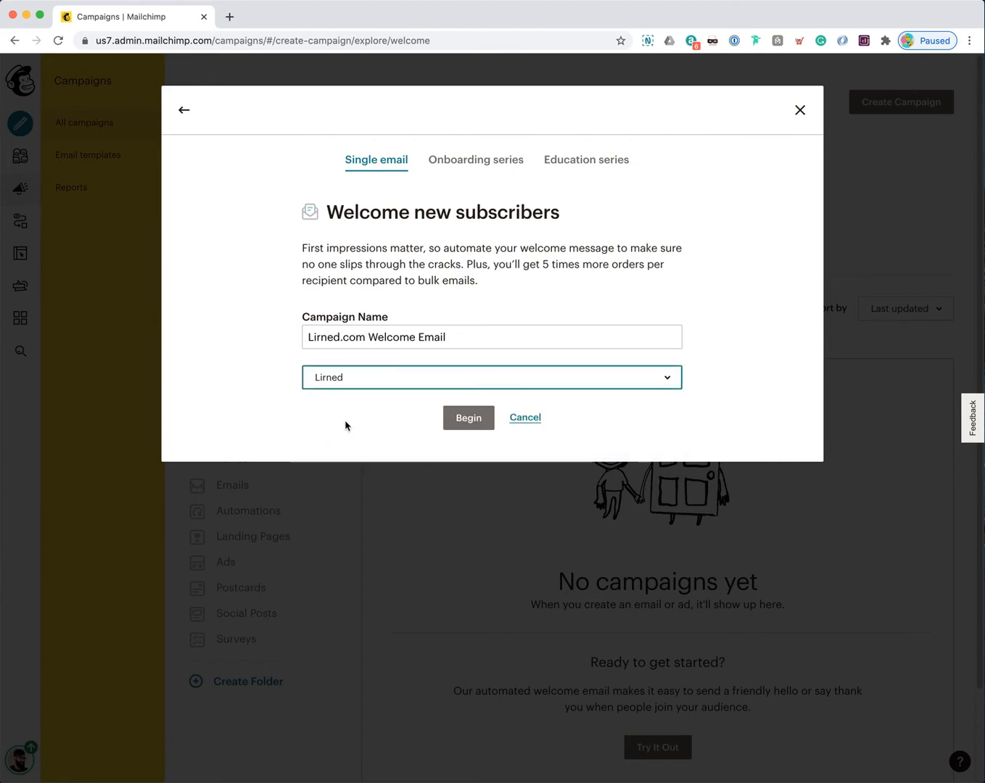
left_click(455, 423)
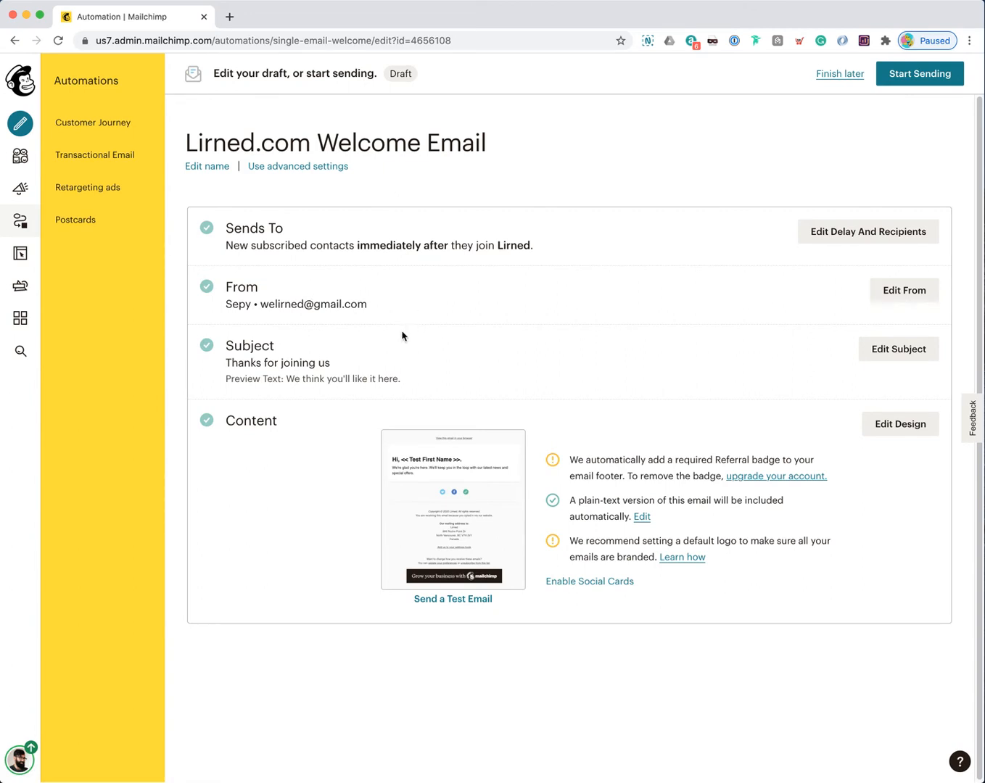
Step: Review the draft's Sends To, From, Subject and Content sections
mouse_move(429, 503)
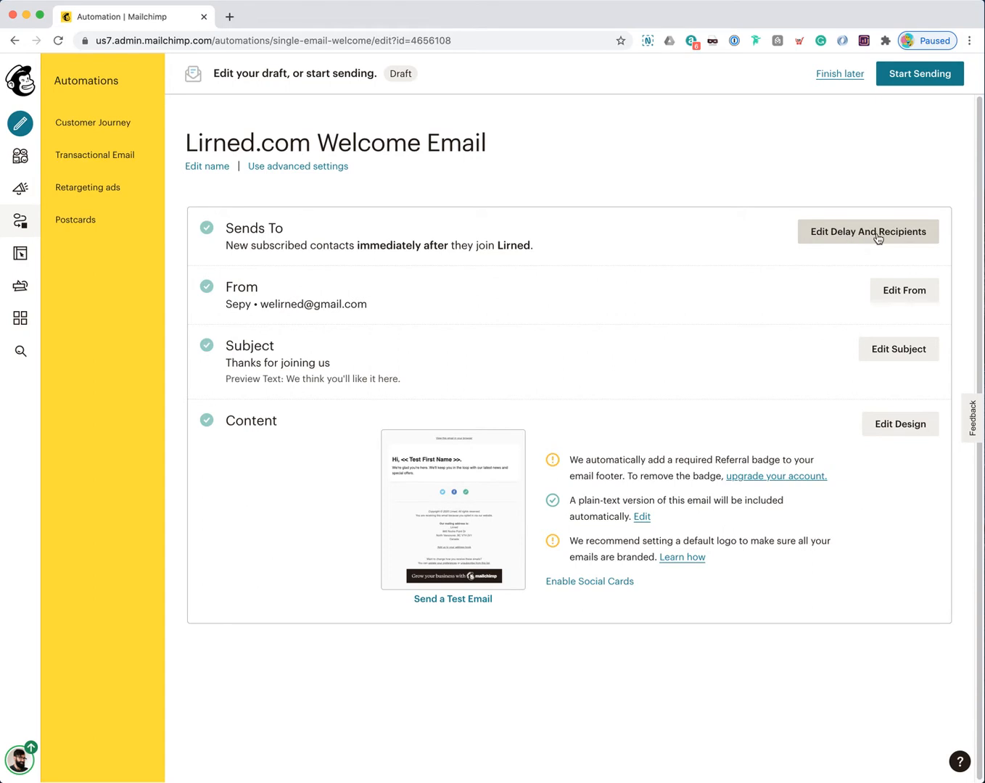
Step: Open the delay and recipient settings and review the 'after they join Lirned' wording
left_click(850, 238)
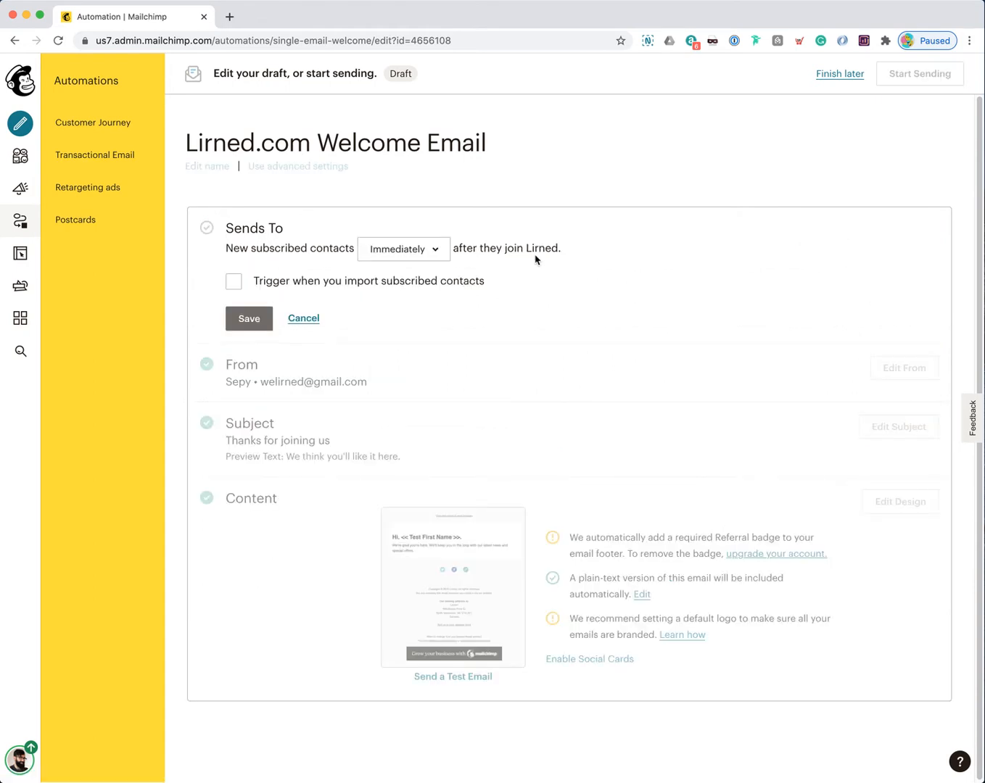
left_click_drag(226, 248, 351, 247)
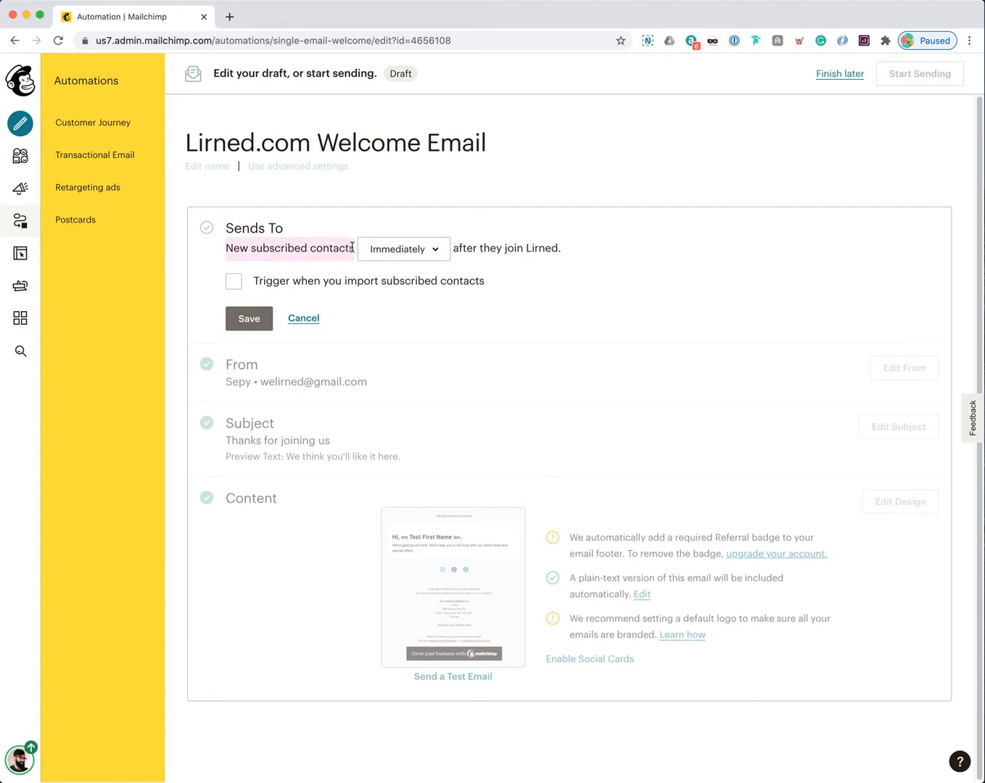
left_click_drag(455, 248, 556, 249)
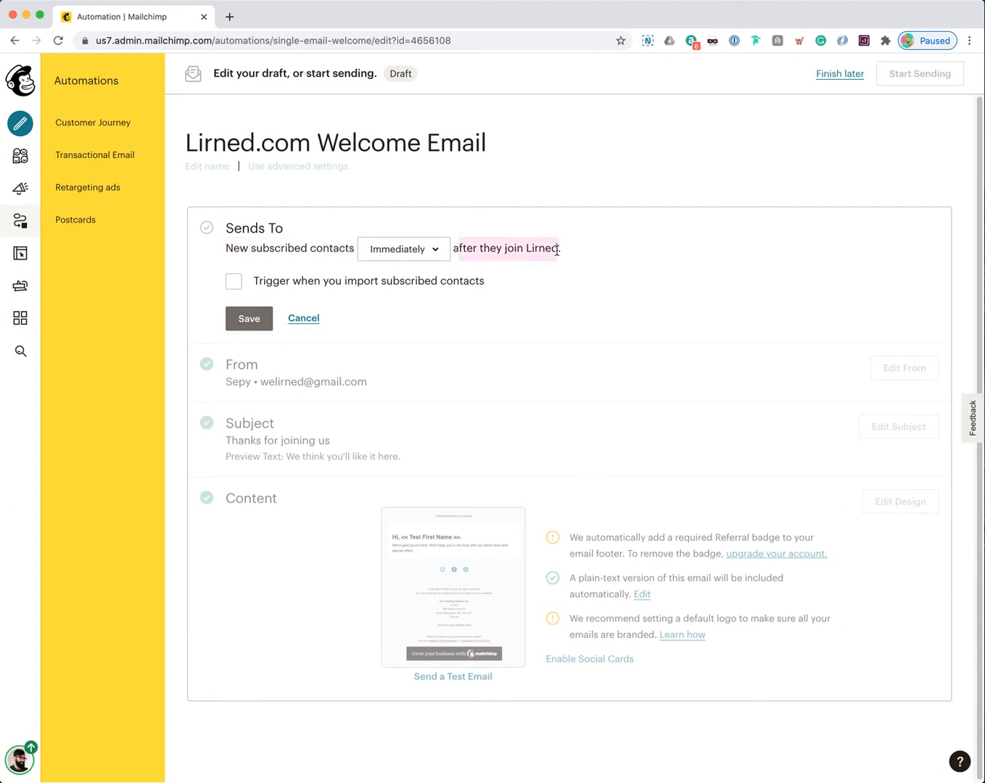
left_click(557, 249)
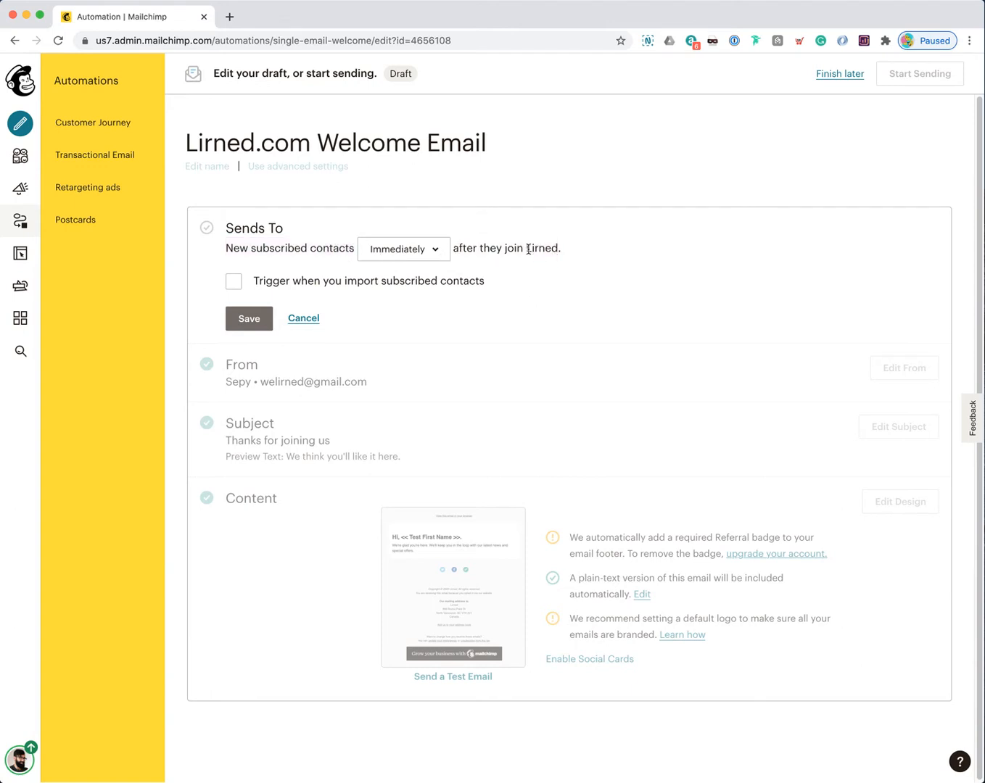
Step: Keep the delay at Immediately, also trigger for imported subscribed contacts, and save
left_click(442, 253)
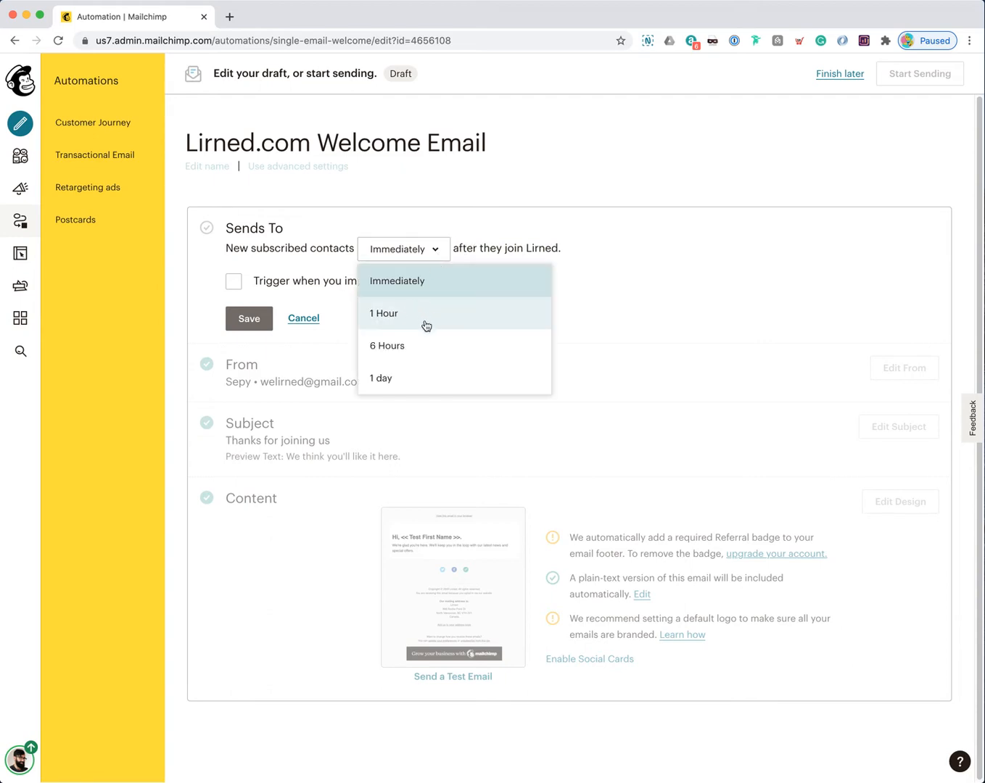
left_click(410, 349)
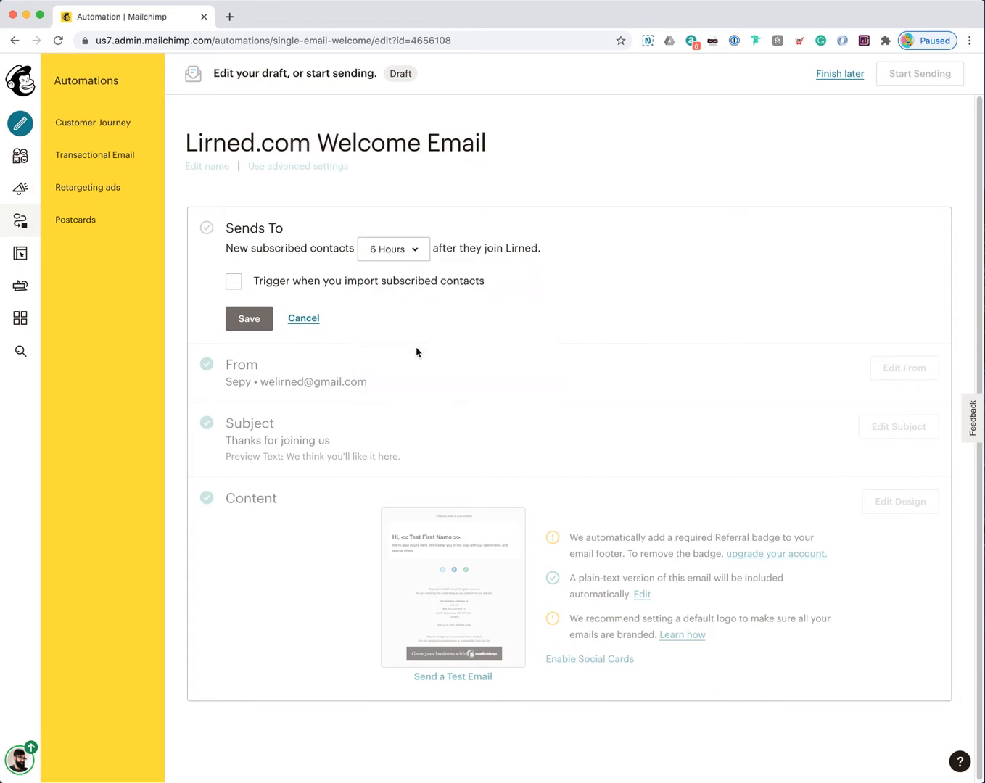
left_click(417, 254)
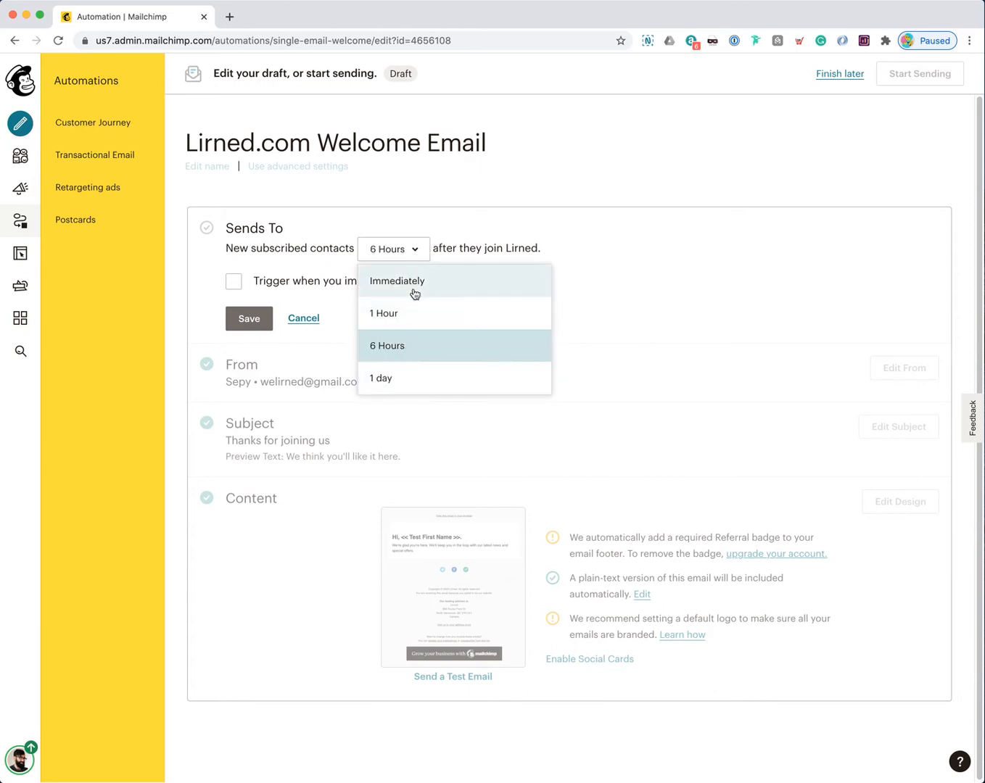
left_click(429, 283)
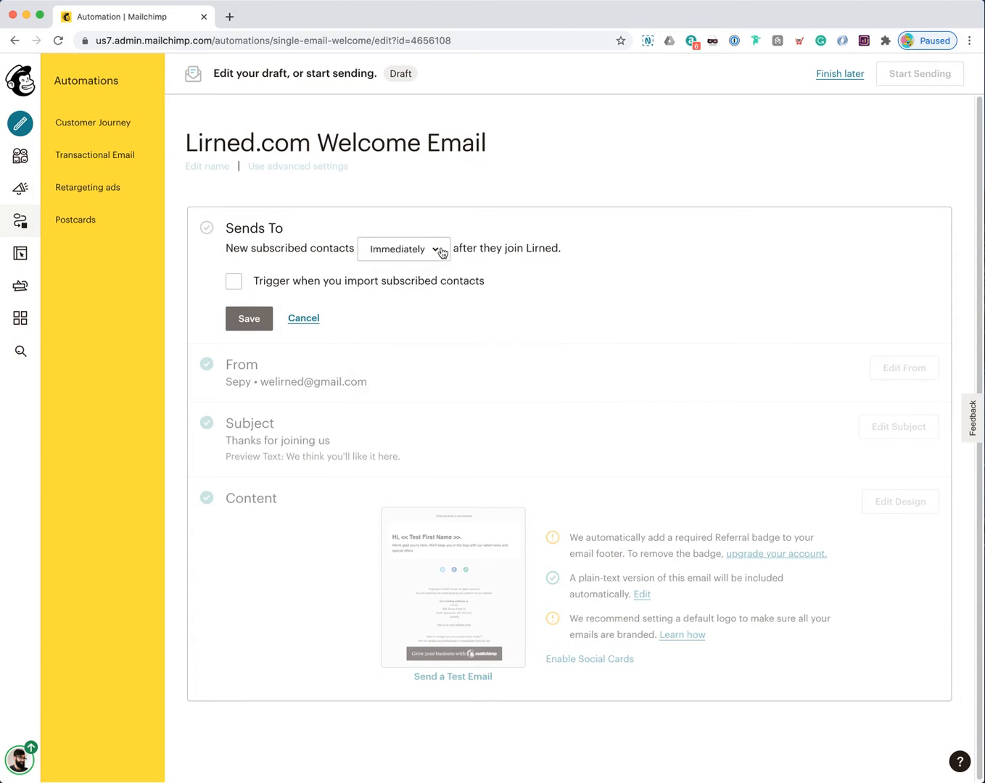
left_click(293, 284)
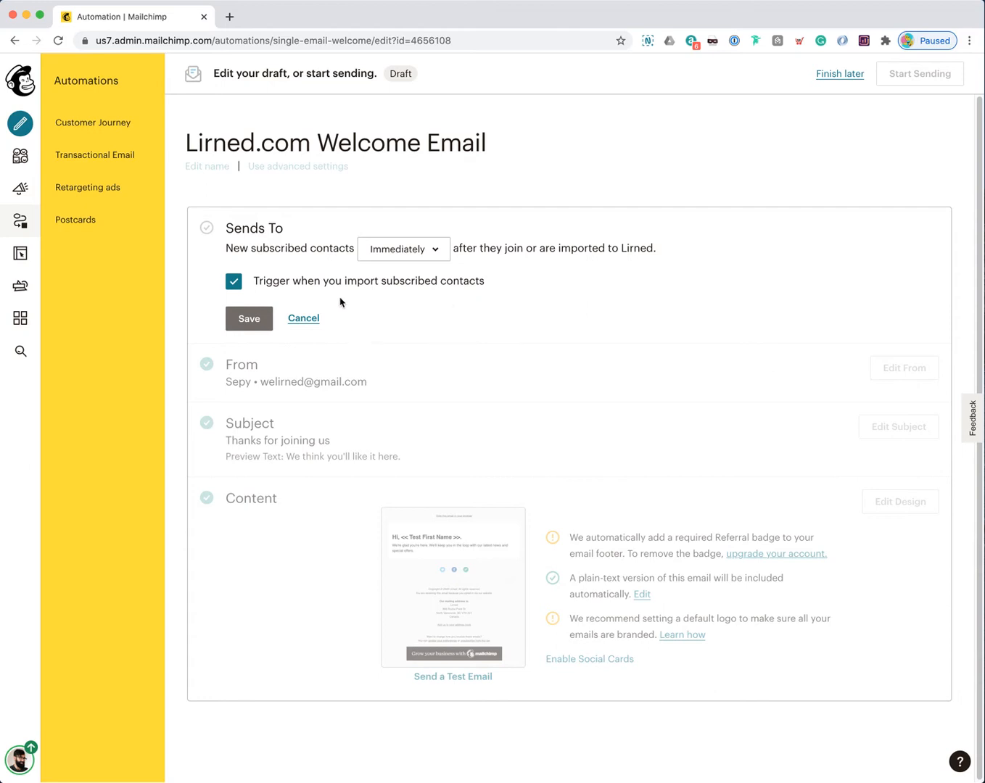
left_click(248, 324)
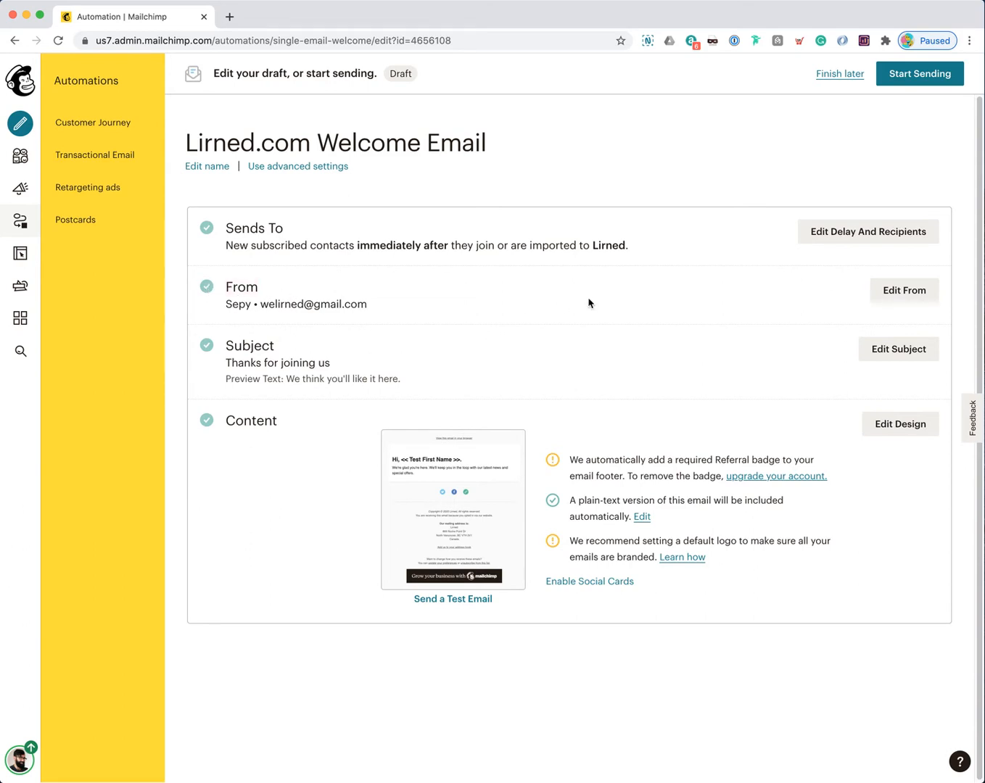
Step: Open the From details and start appending 'from Lirned' to the sender name
left_click(879, 295)
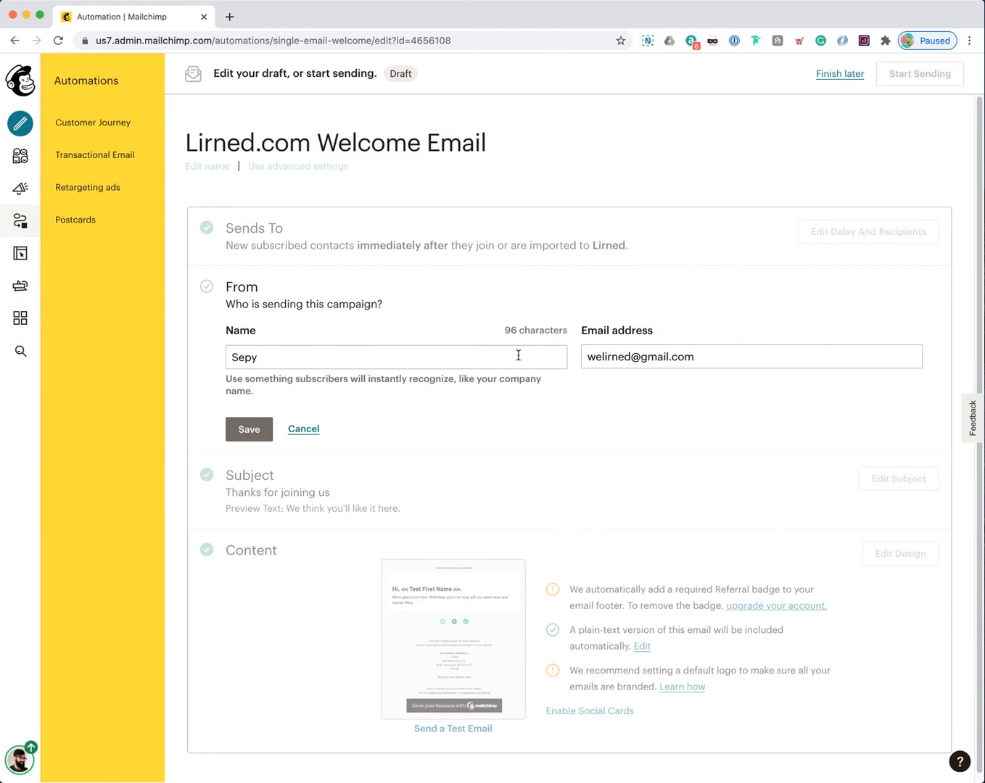
left_click(689, 356)
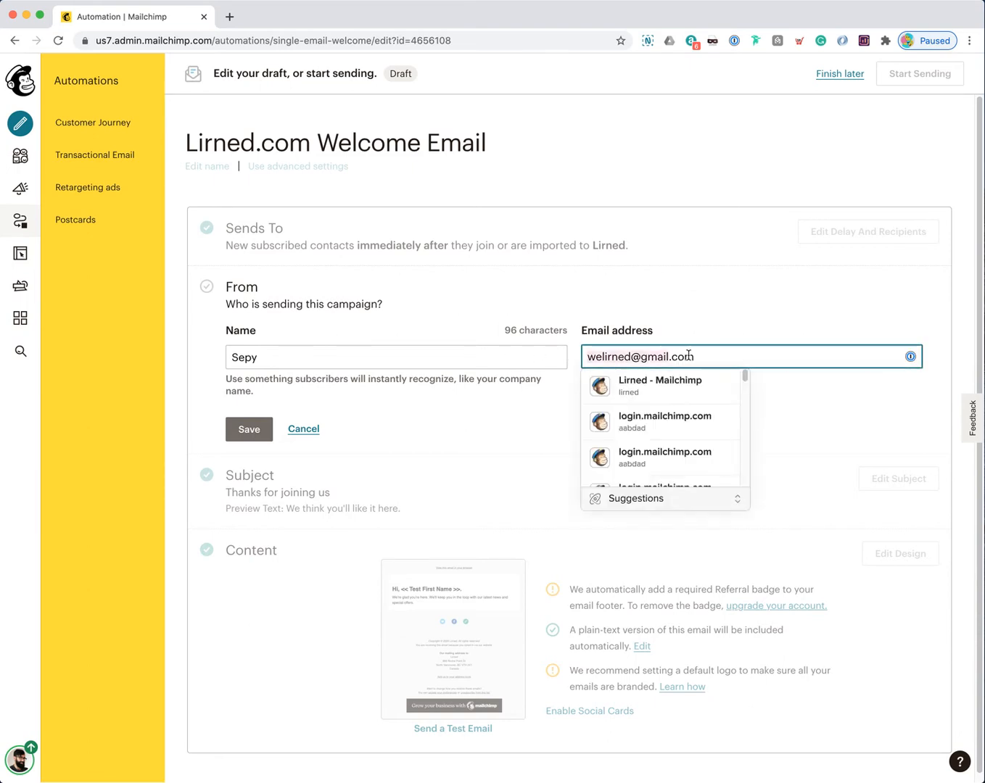
left_click(706, 335)
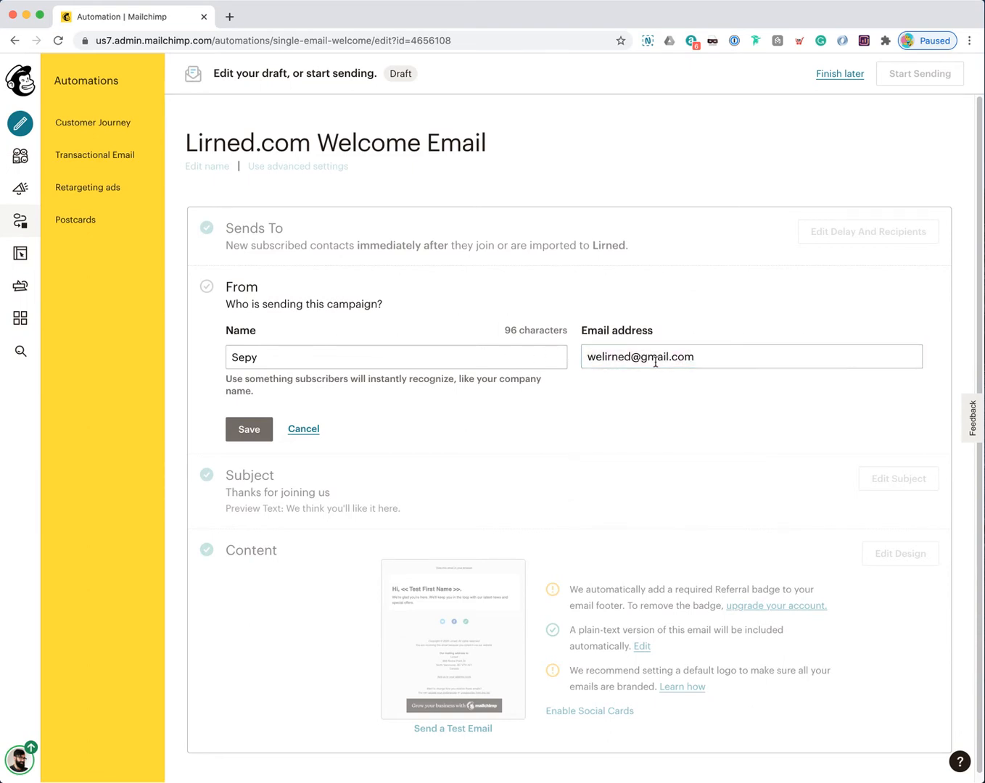
left_click(271, 358)
type("from Lirned")
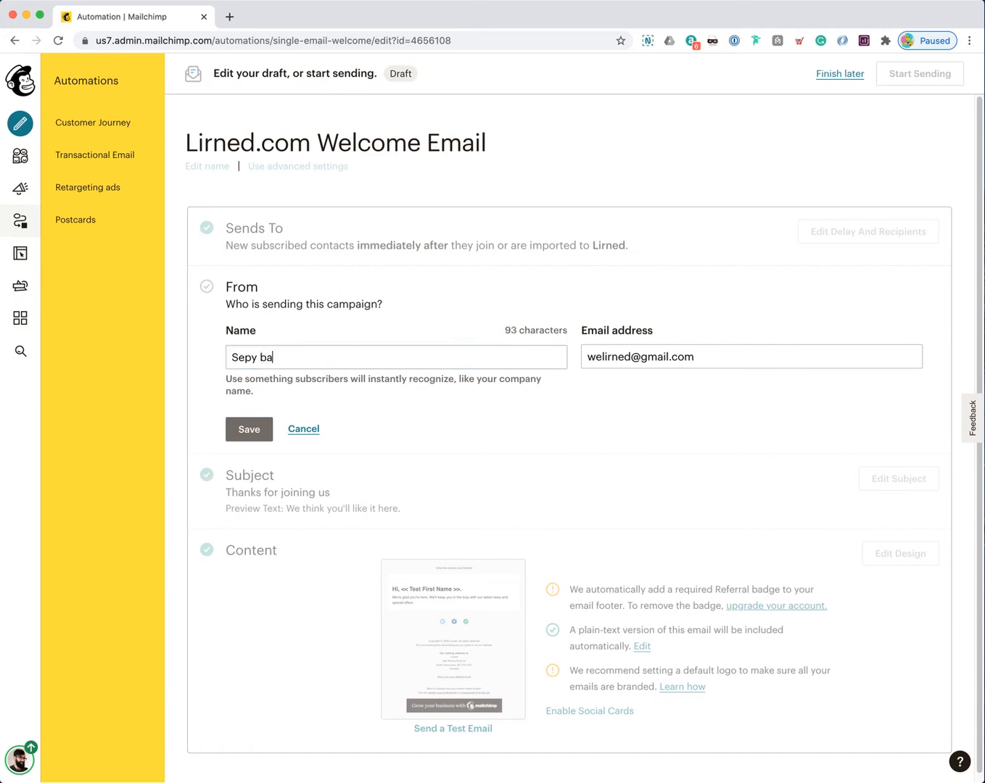
key("BackSpace")
key("BackSpace")
type("Bazzazi")
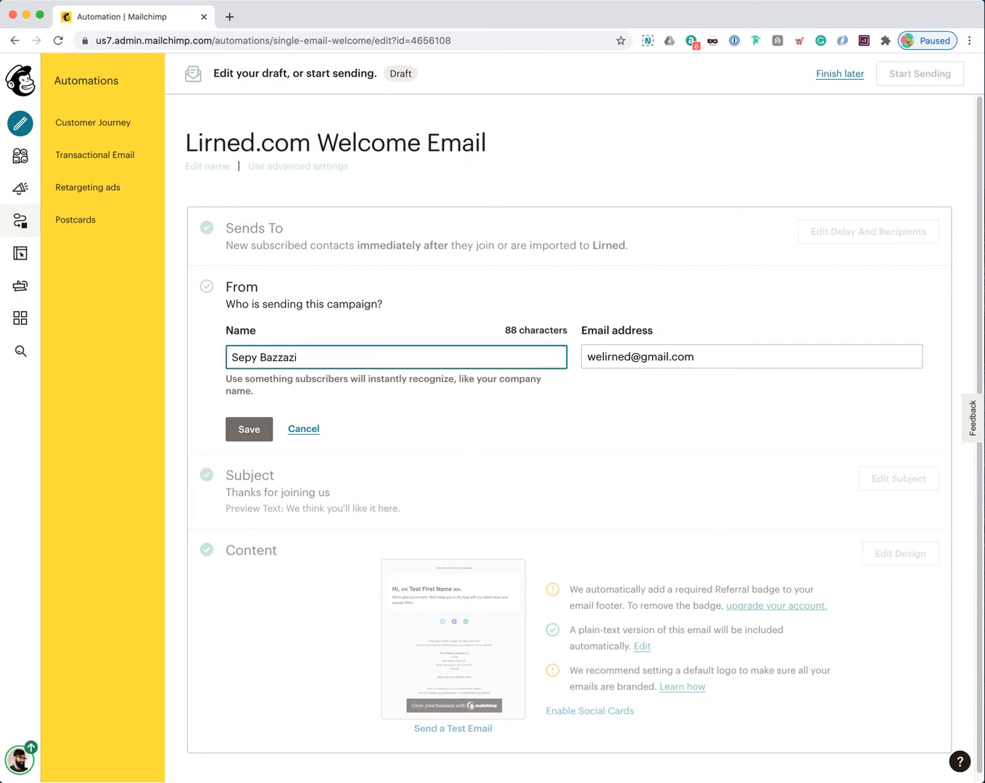
Step: Set the sender name to the first name plus 'from Lirned', replacing RealtyNinja, and save
left_click_drag(268, 358, 312, 359)
type("from Lirned")
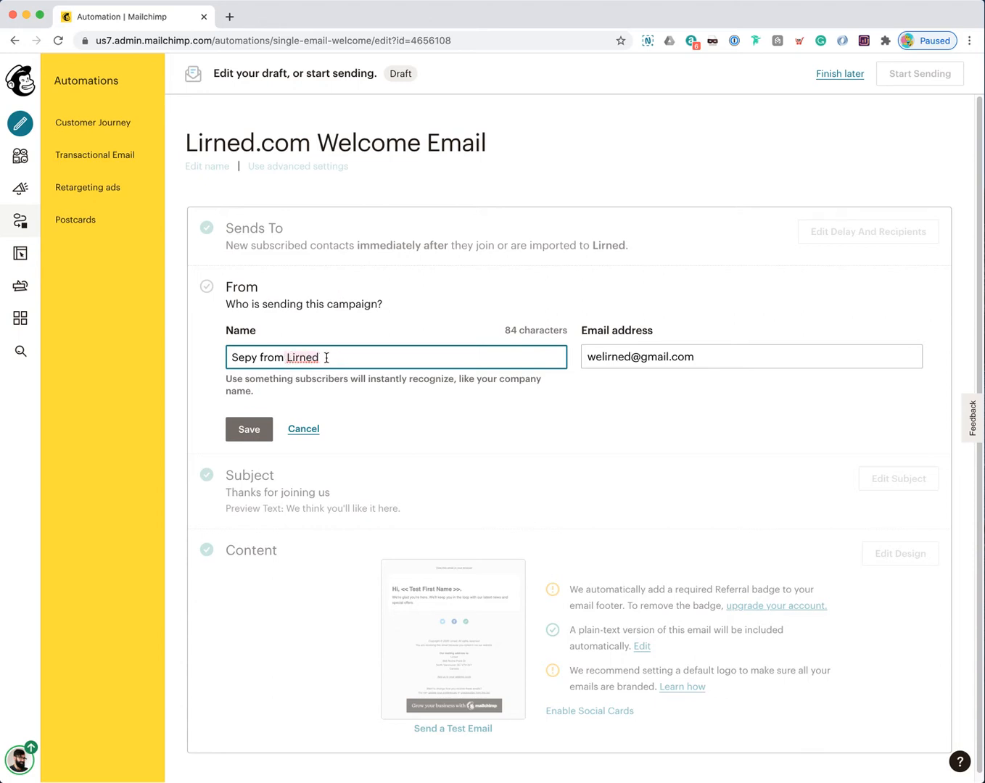
type("Bazzazi")
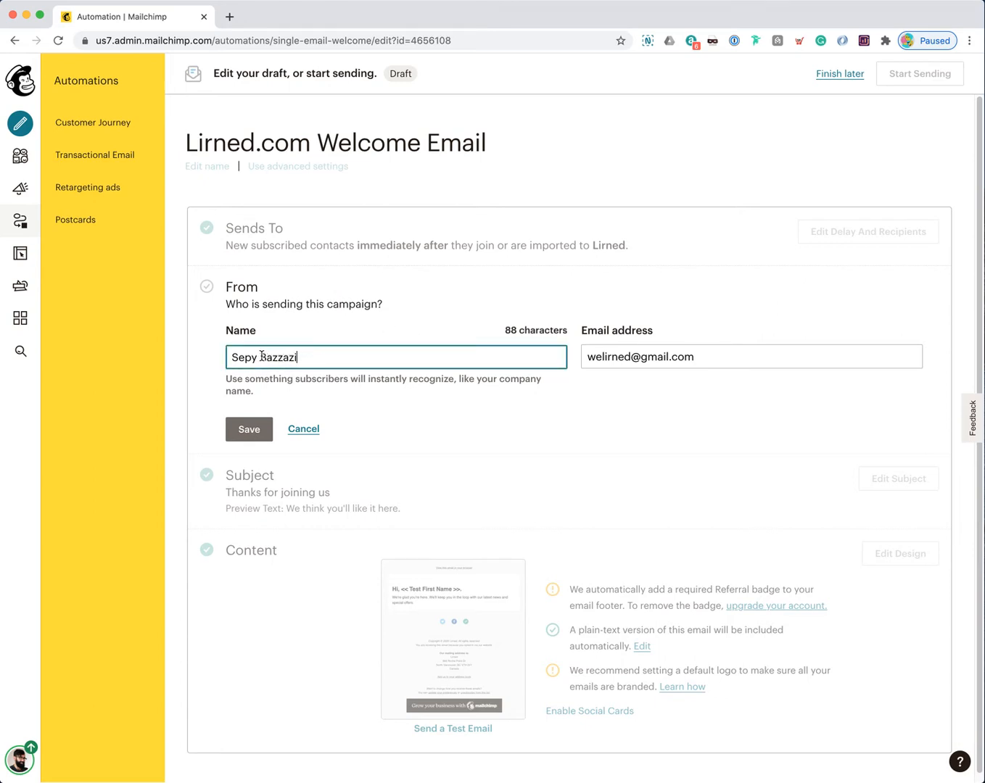
key("BackSpace")
key("BackSpace")
key("BackSpace")
key("BackSpace")
key("BackSpace")
key("BackSpace")
key("BackSpace")
type("from Lirned")
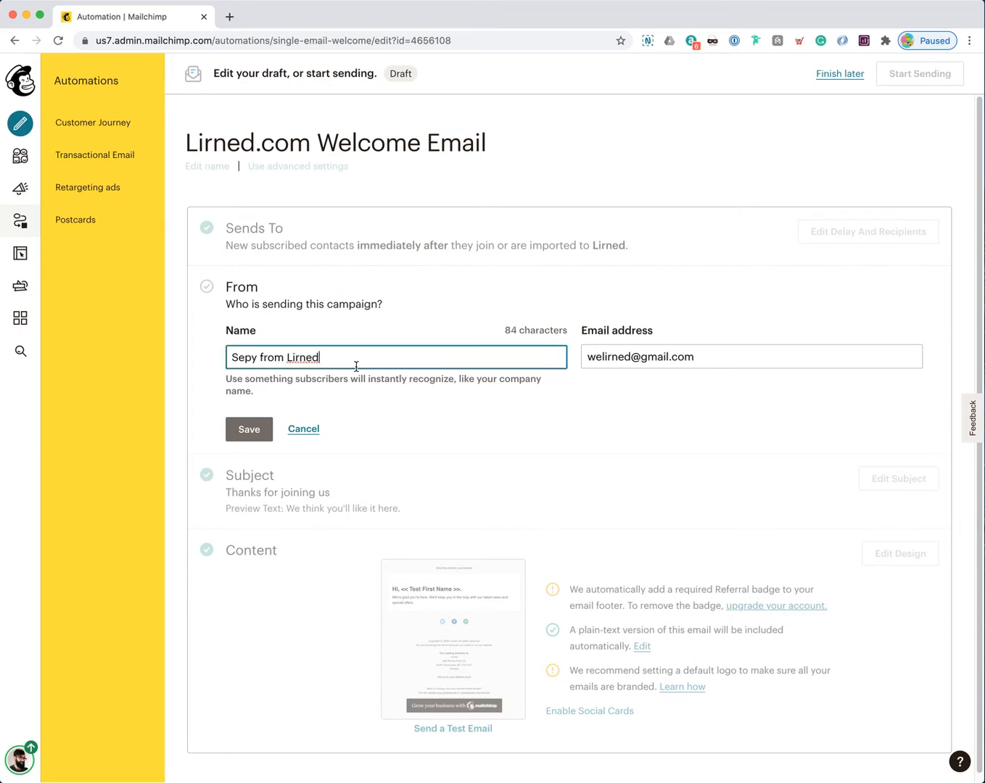
type("RealtyNinja")
key("BackSpace")
key("BackSpace")
key("BackSpace")
key("BackSpace")
key("BackSpace")
key("BackSpace")
key("BackSpace")
key("BackSpace")
key("BackSpace")
key("BackSpace")
key("BackSpace")
key("BackSpace")
key("BackSpace")
type("m Lirned")
left_click(650, 360)
left_click(249, 429)
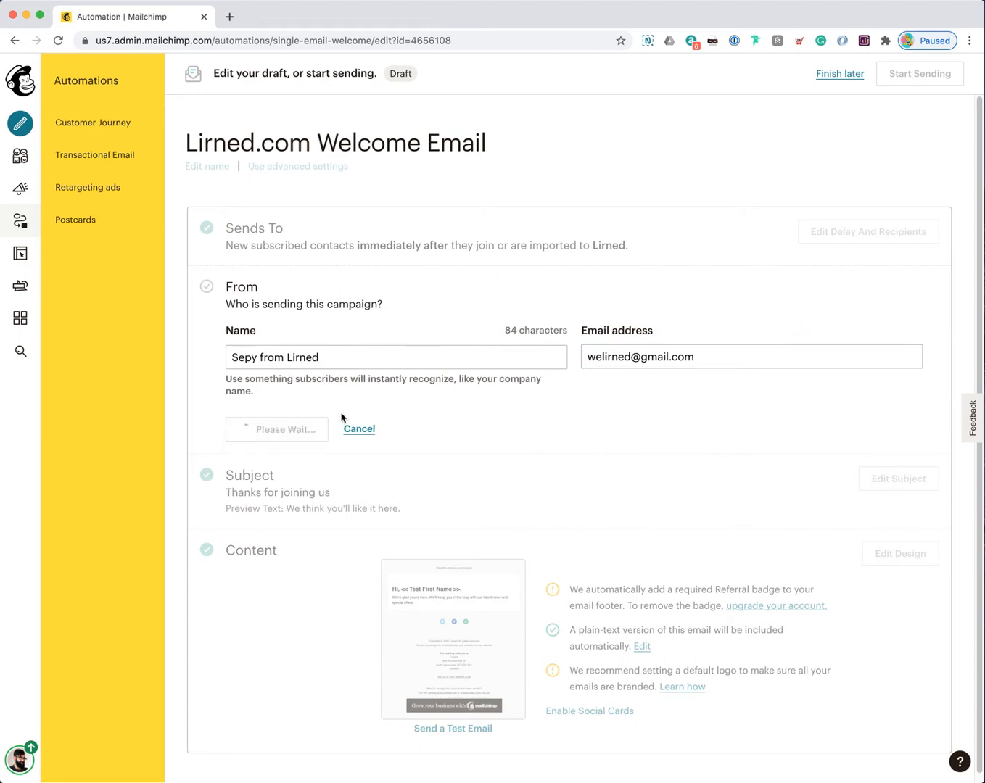
left_click_drag(226, 343, 355, 371)
left_click(356, 371)
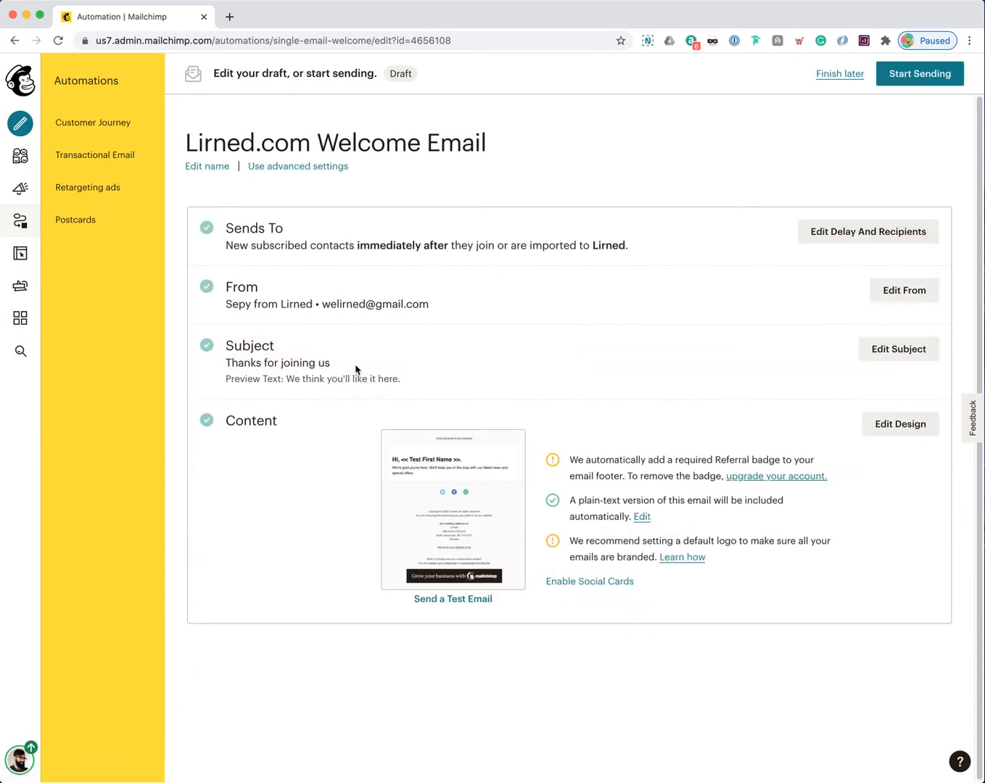
Step: Retype the subject line as 'Welcome to the Lirned Family'
left_click(900, 351)
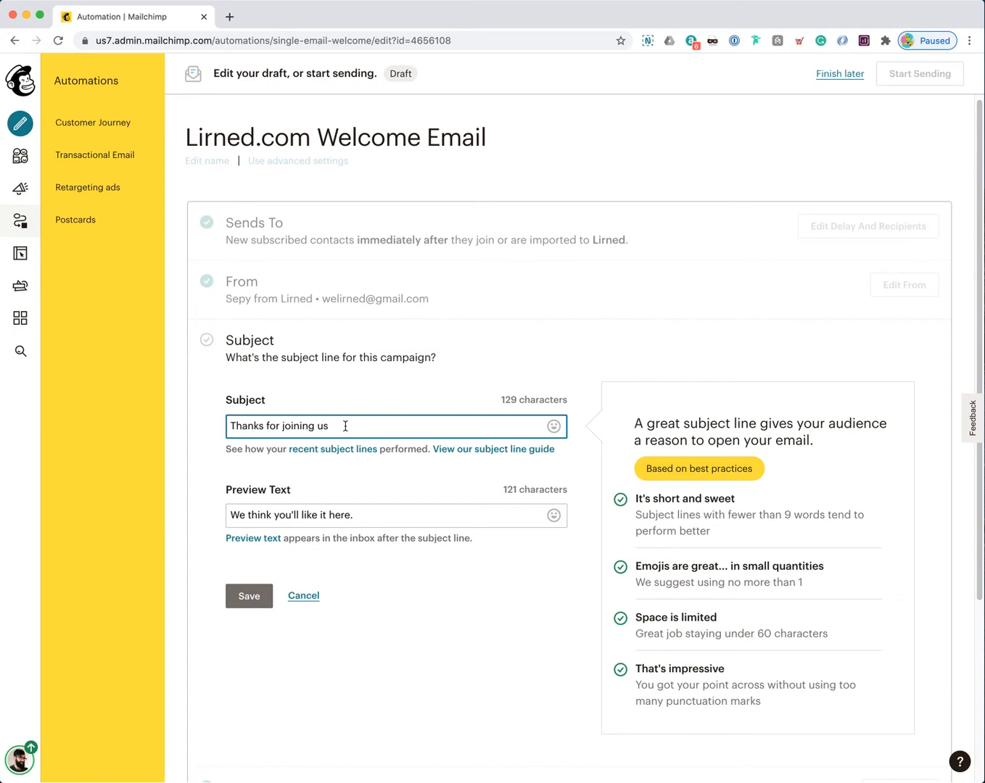
mouse_move(227, 426)
left_mouse_down()
mouse_move(352, 427)
mouse_move(228, 427)
left_mouse_up()
left_click(340, 427)
type("Welcome to the Lirned Family")
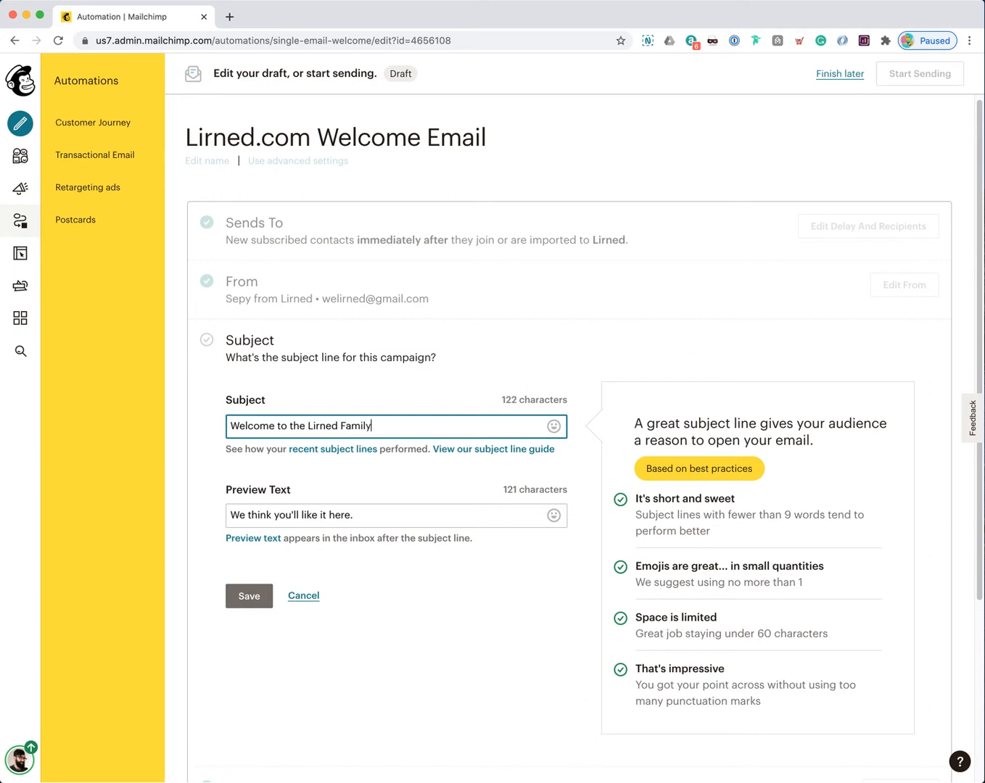
left_click(380, 406)
left_click(334, 426)
Step: Append the 😍 heart-eyes emoji after 'Family', removing the extra trial text typed after it
left_click(553, 425)
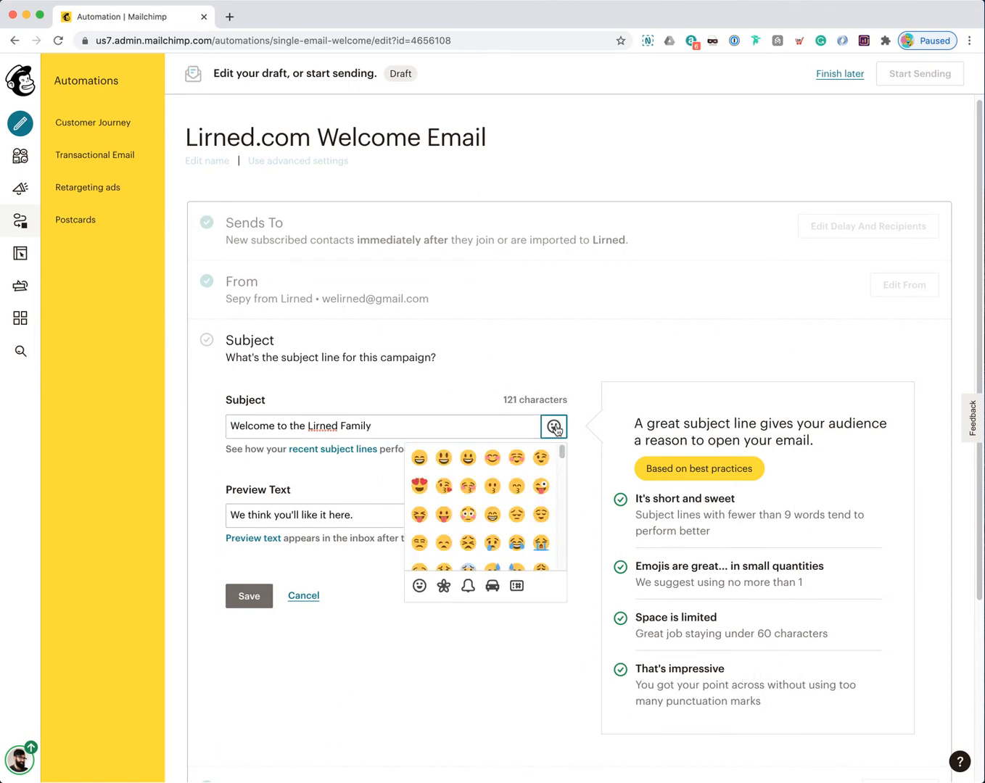
left_click(419, 486)
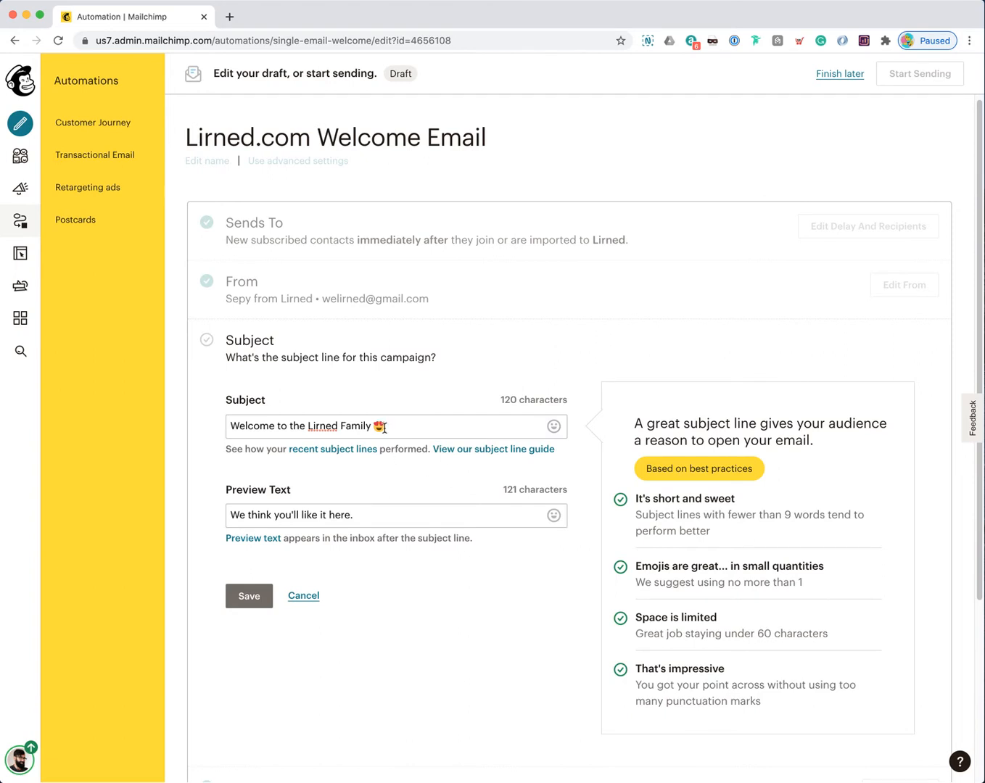
left_click(553, 425)
left_click(363, 429)
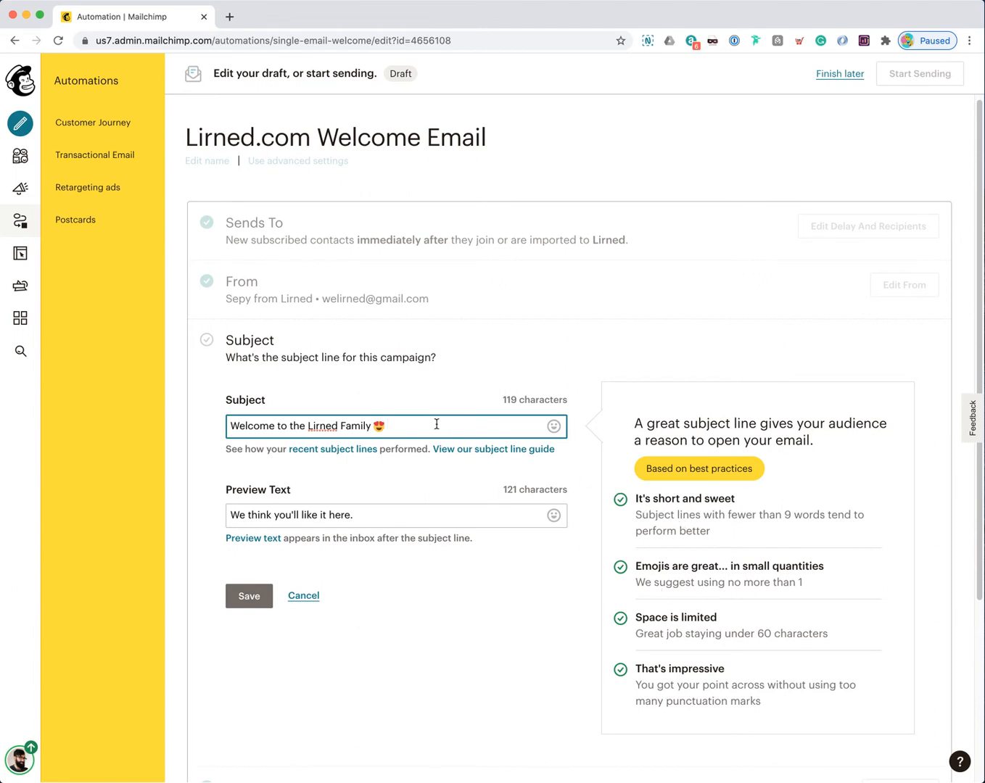
type("It's great to have you here we love you so much you")
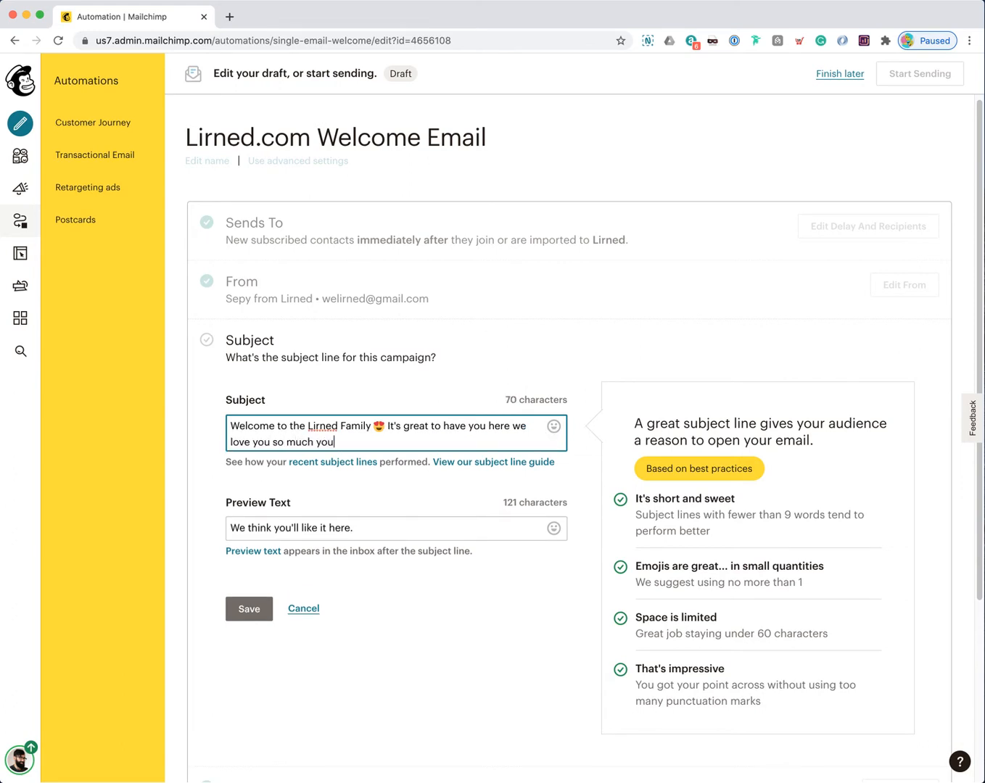
type("'re the best")
key("Tab")
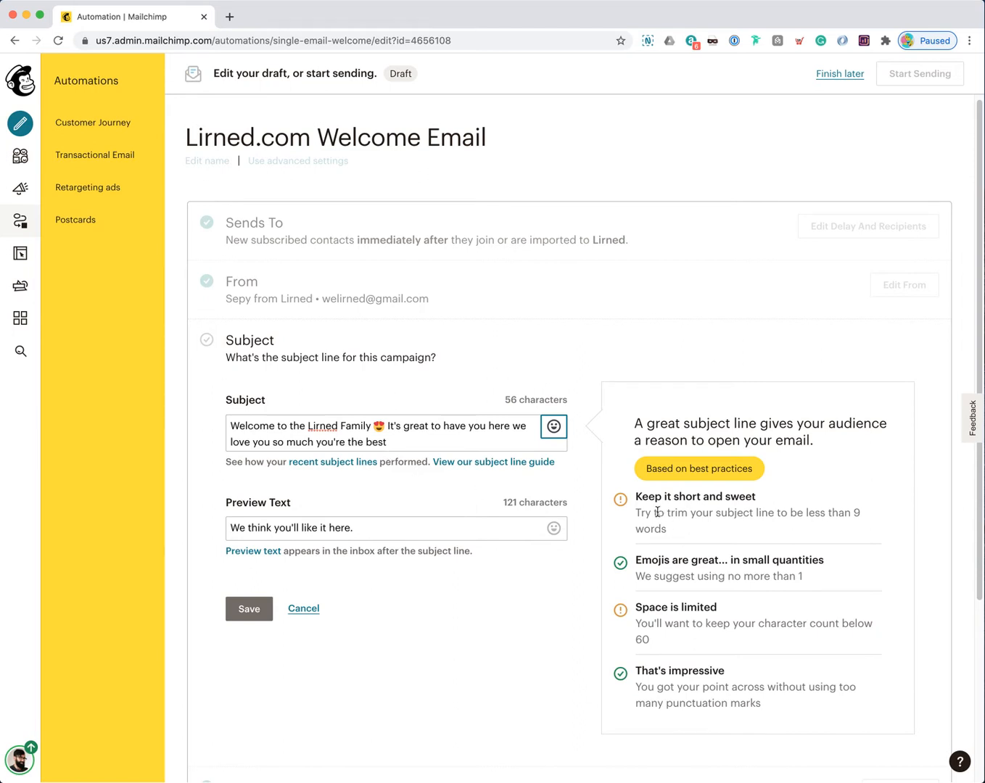
left_click_drag(637, 497, 744, 499)
left_click_drag(637, 608, 705, 611)
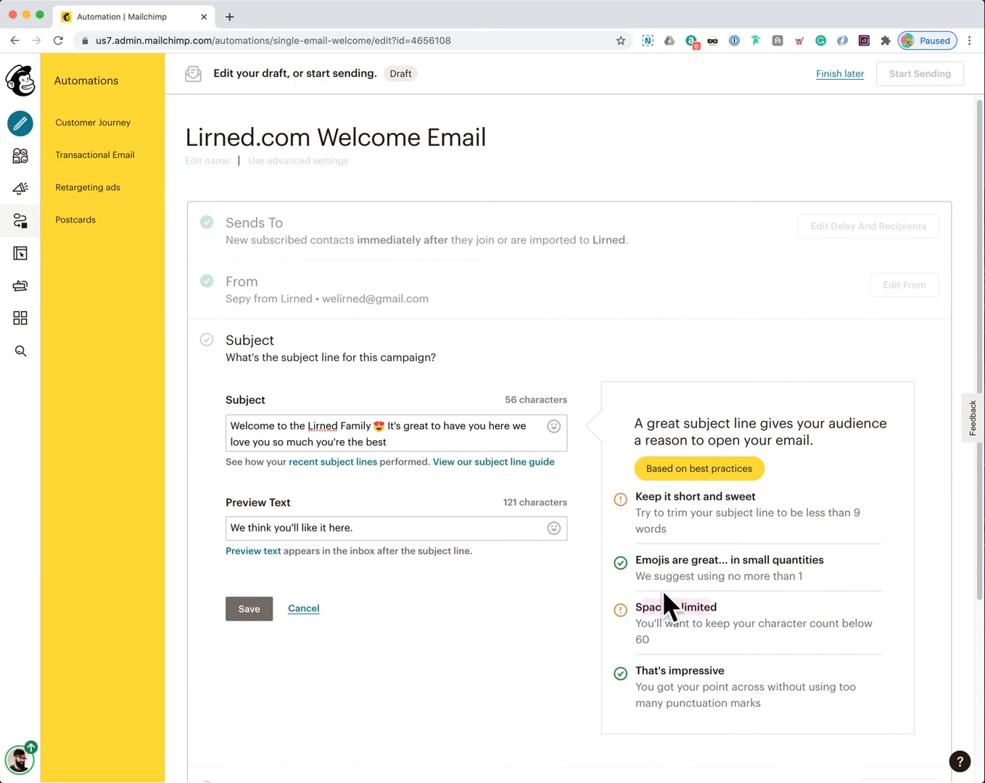
left_click_drag(406, 443, 387, 425)
key("BackSpace")
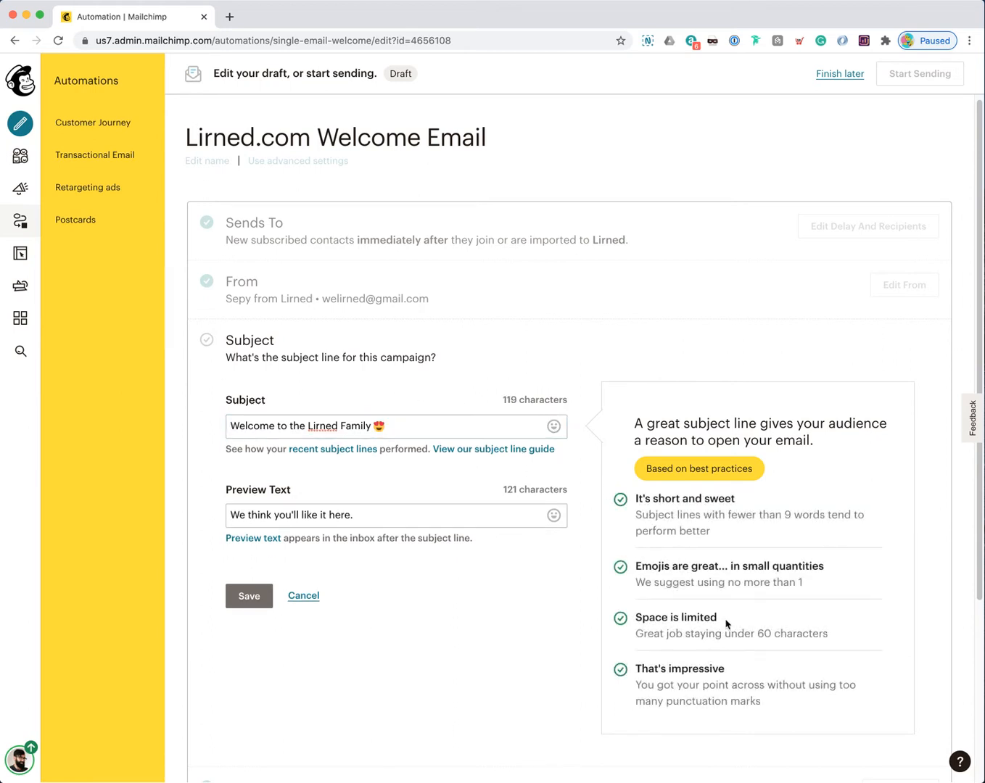
Step: Overwrite the preview text with 'Find out what you'll be lirning next!' and save the subject section
triple_click(348, 511)
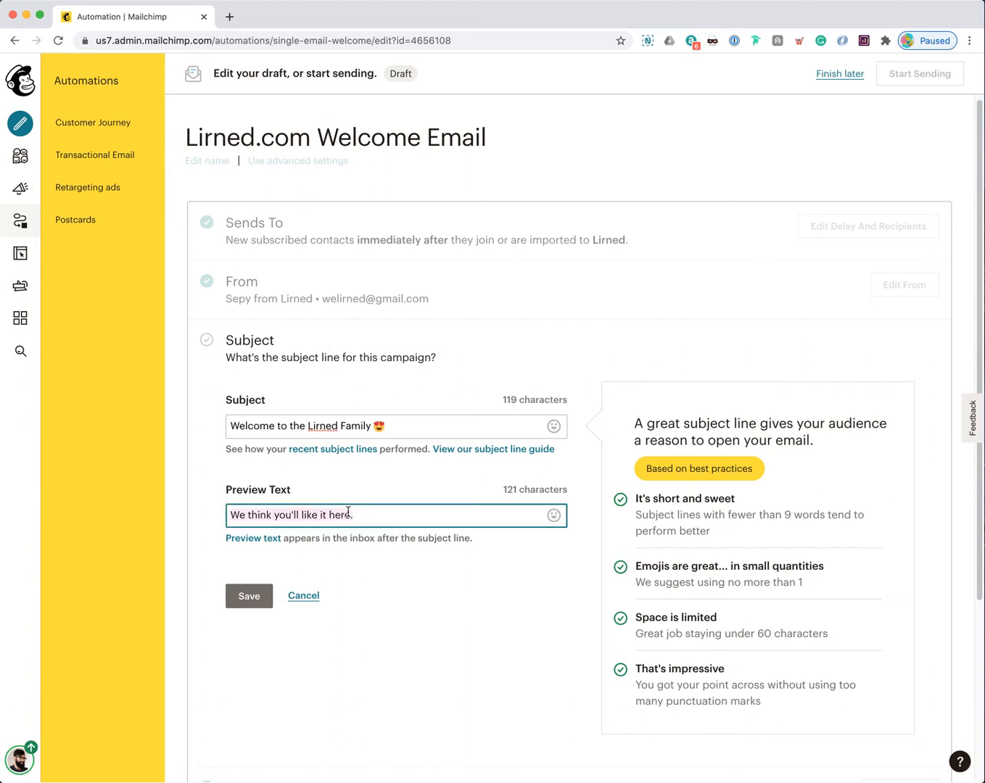
left_click(358, 514)
left_click_drag(369, 518, 216, 521)
left_click(265, 517)
left_click_drag(232, 515, 355, 516)
type("Find out what y")
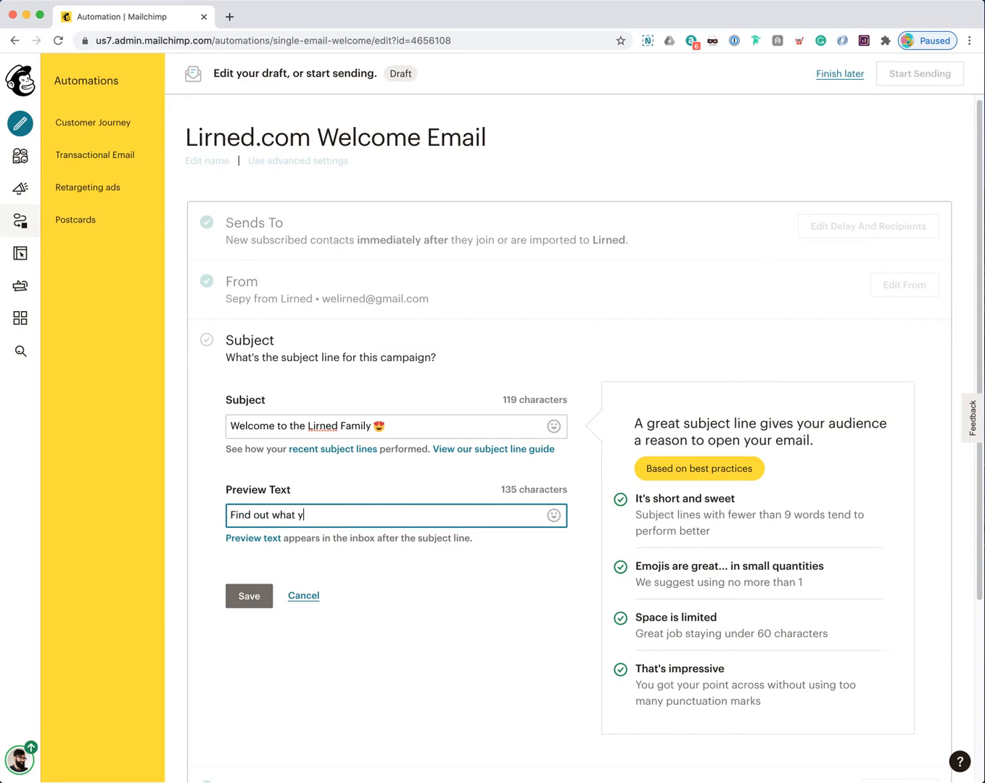
type("ou'll be lirning next!")
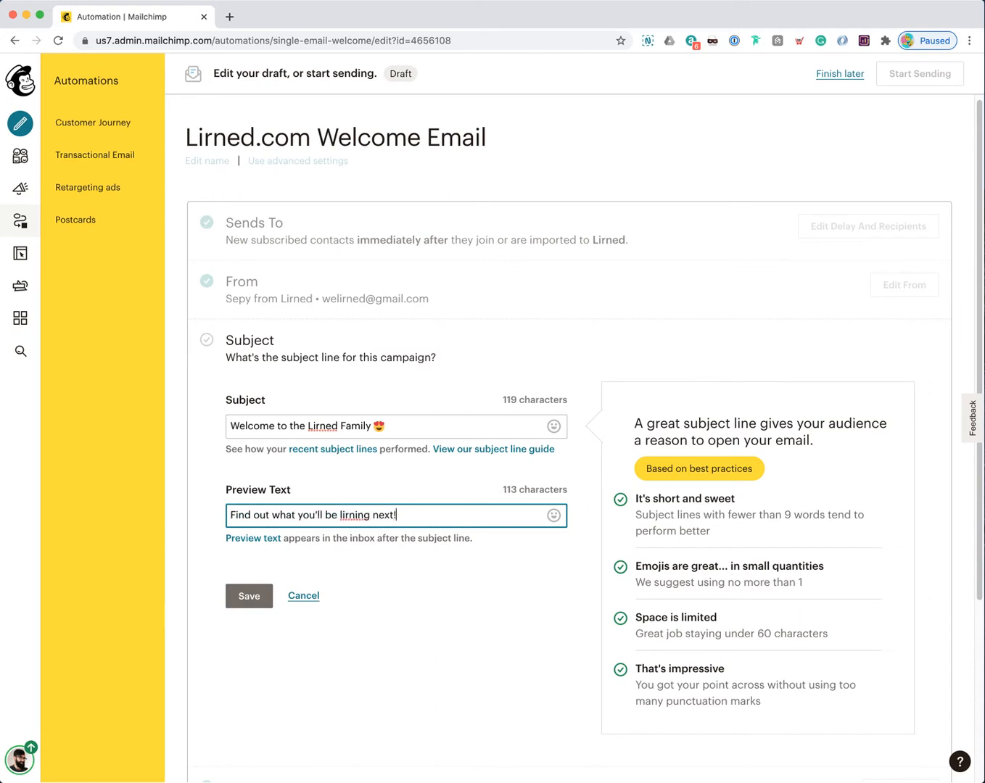
left_click(364, 486)
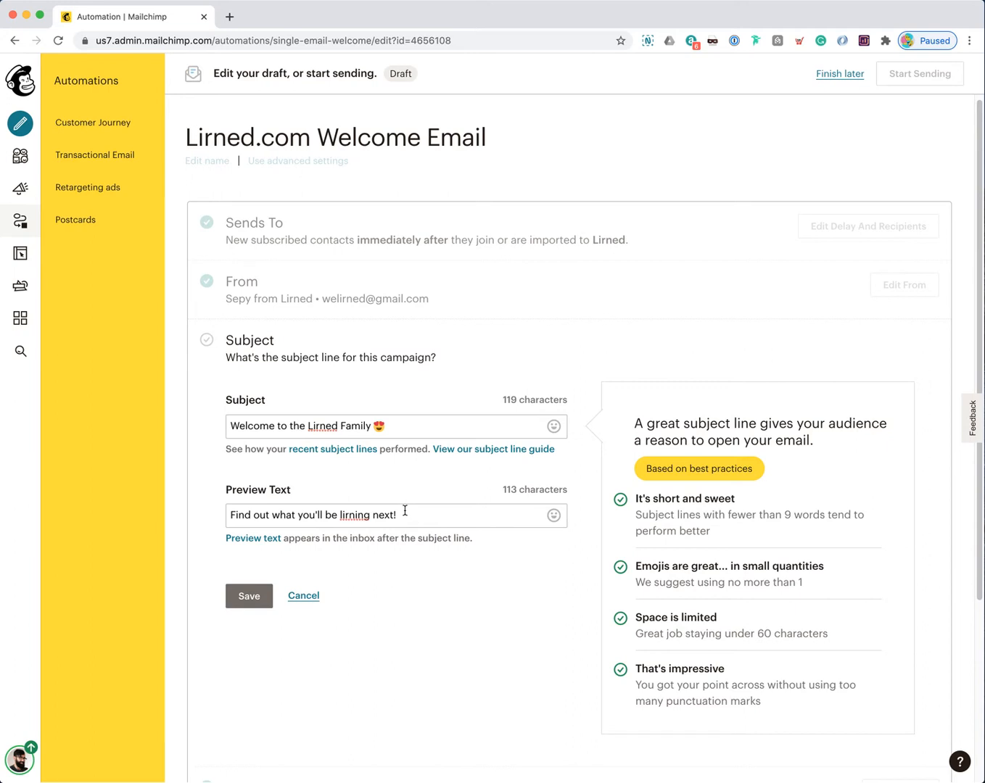
left_click_drag(226, 520, 391, 515)
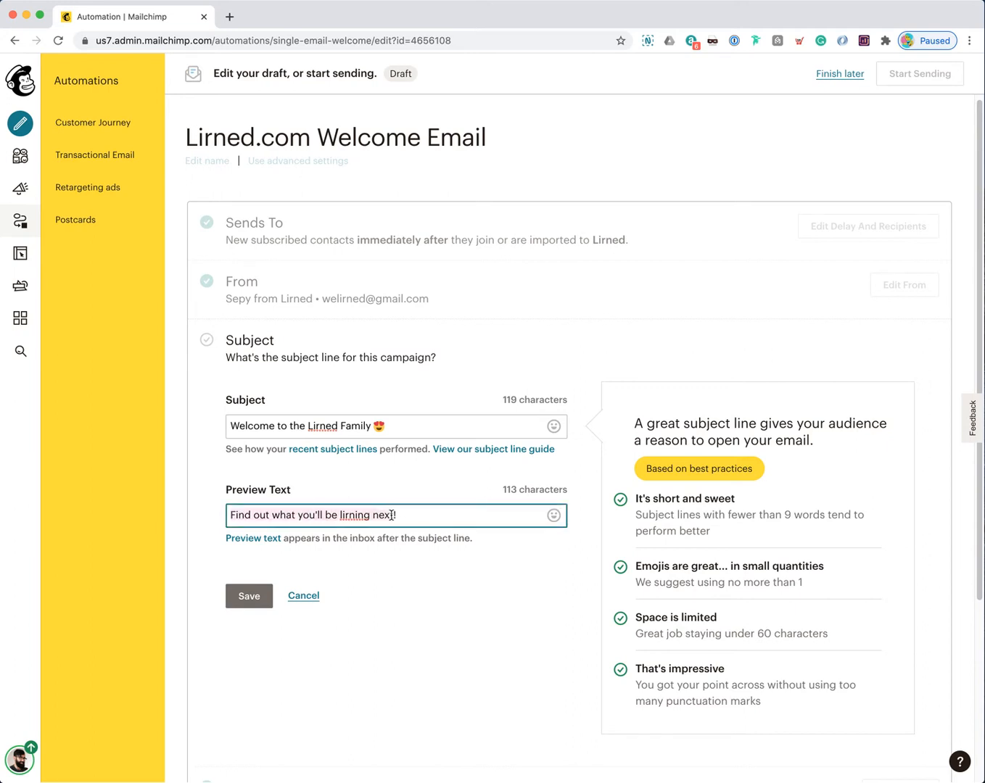
left_click(407, 513)
left_click(254, 597)
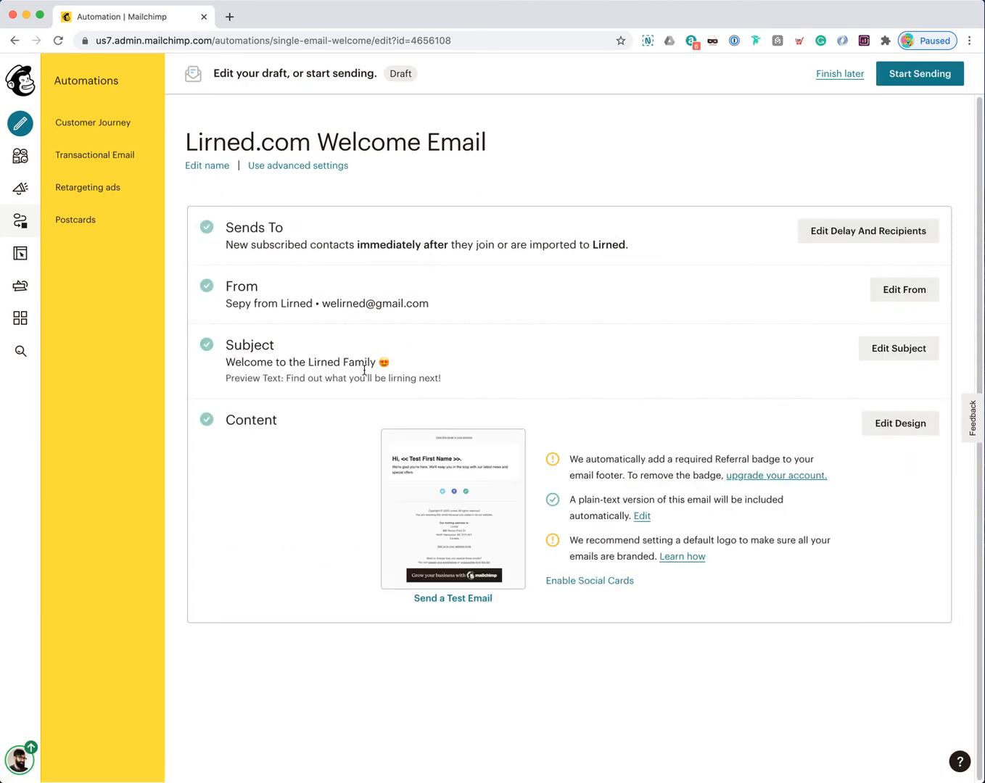
Step: Open Edit Design for the welcome email and dismiss the Creative Assistant promotion with Not Interested
mouse_move(441, 521)
left_click(925, 423)
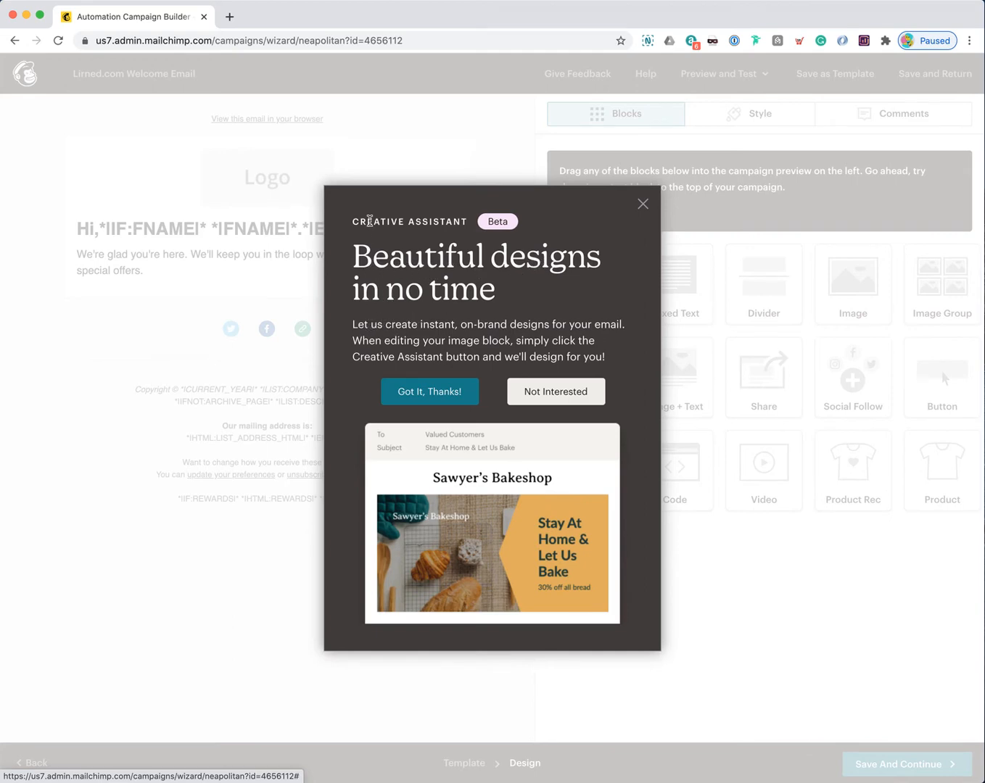
left_click_drag(353, 221, 461, 220)
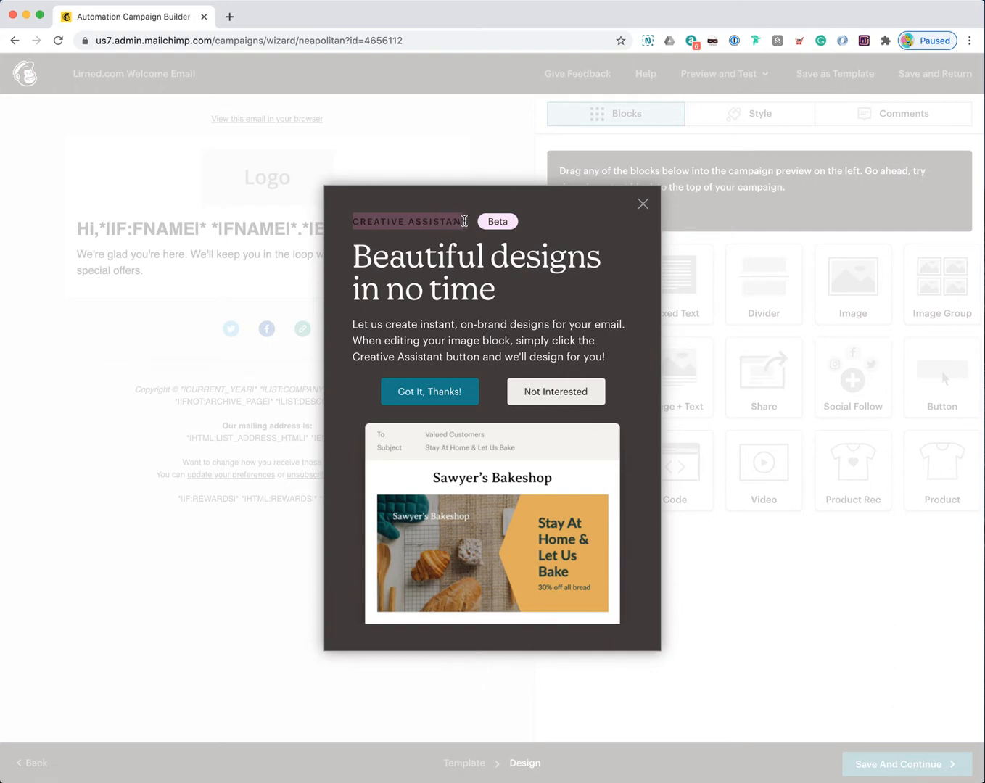
left_click(437, 267)
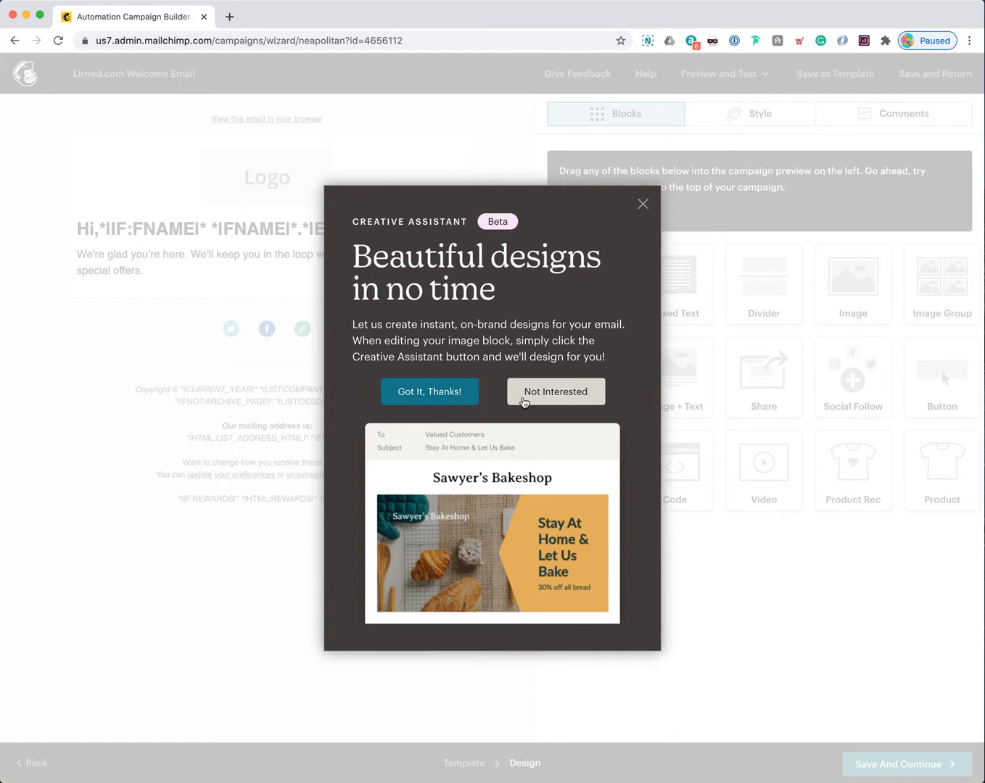
left_click(524, 400)
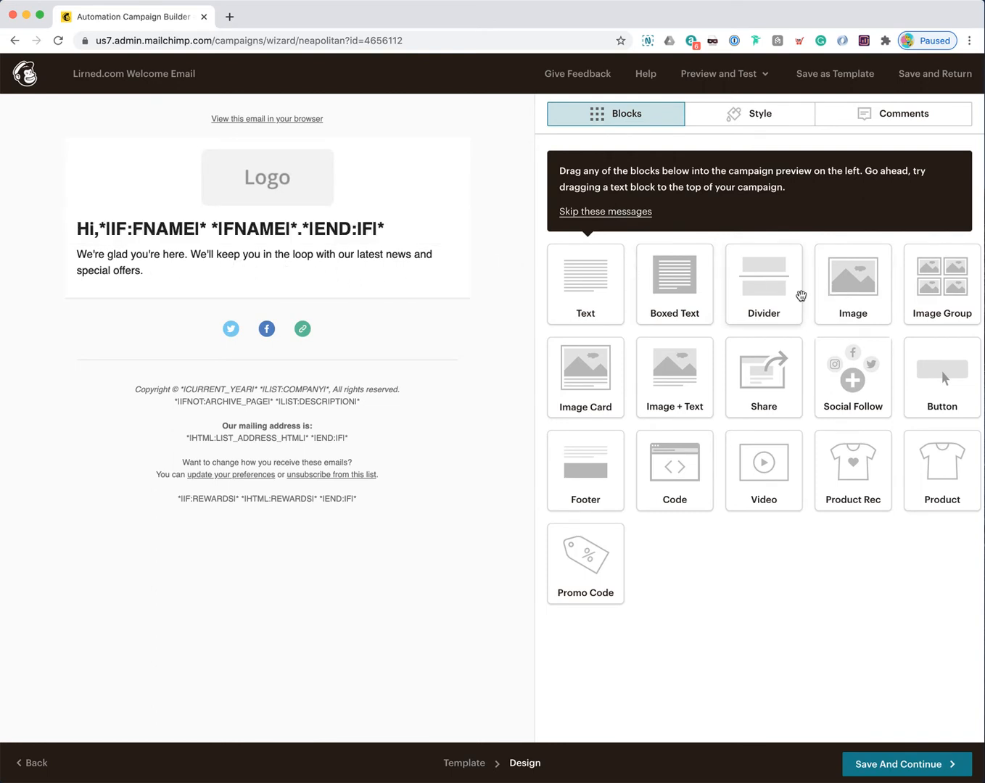
Step: Drop a Divider block under the greeting and give it 32 px top and bottom padding
left_click_drag(754, 298, 274, 314)
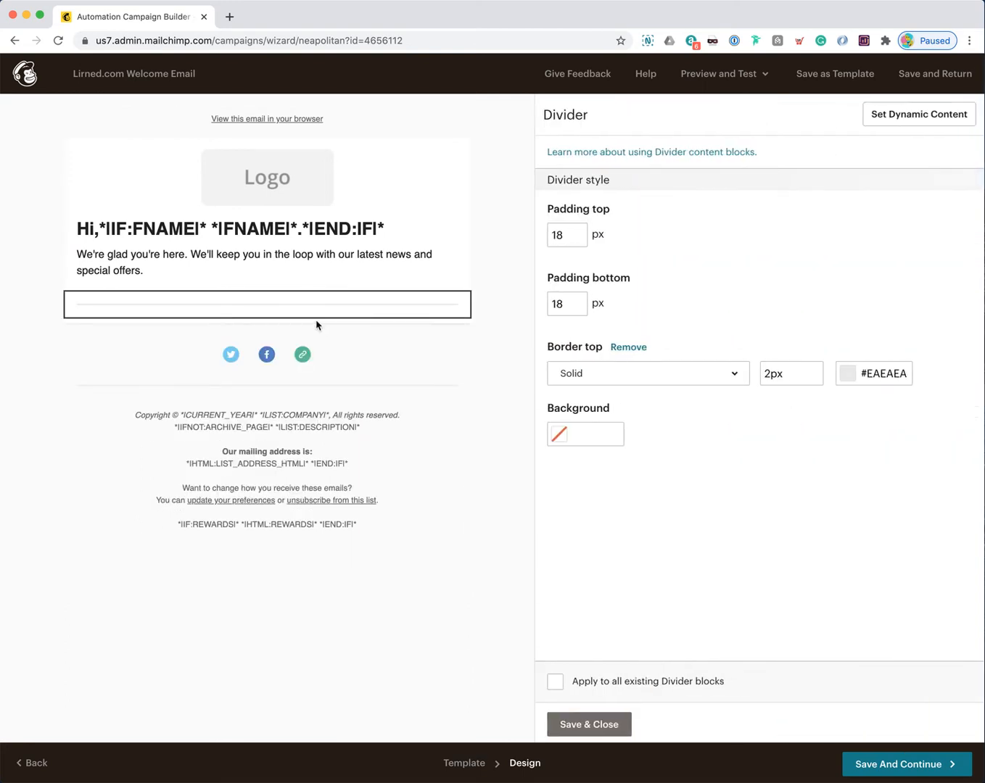
mouse_move(132, 318)
left_click(558, 233)
key("BackSpace")
key("BackSpace")
type("32")
key("Tab")
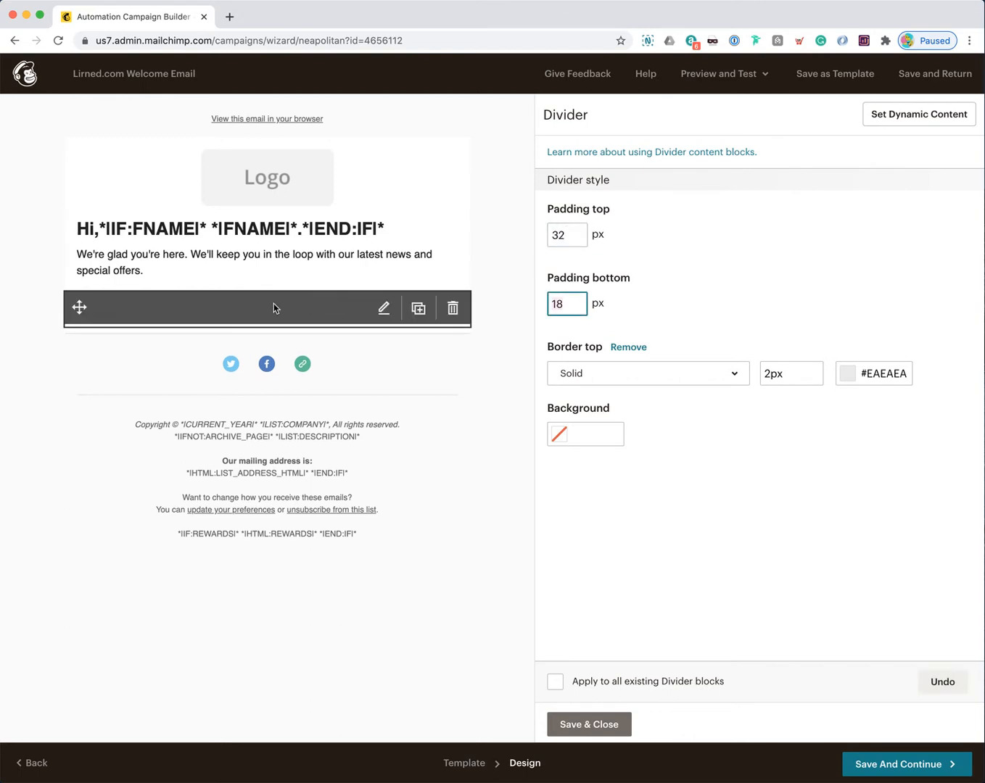
left_click(558, 233)
key("BackSpace")
key("BackSpace")
type("18")
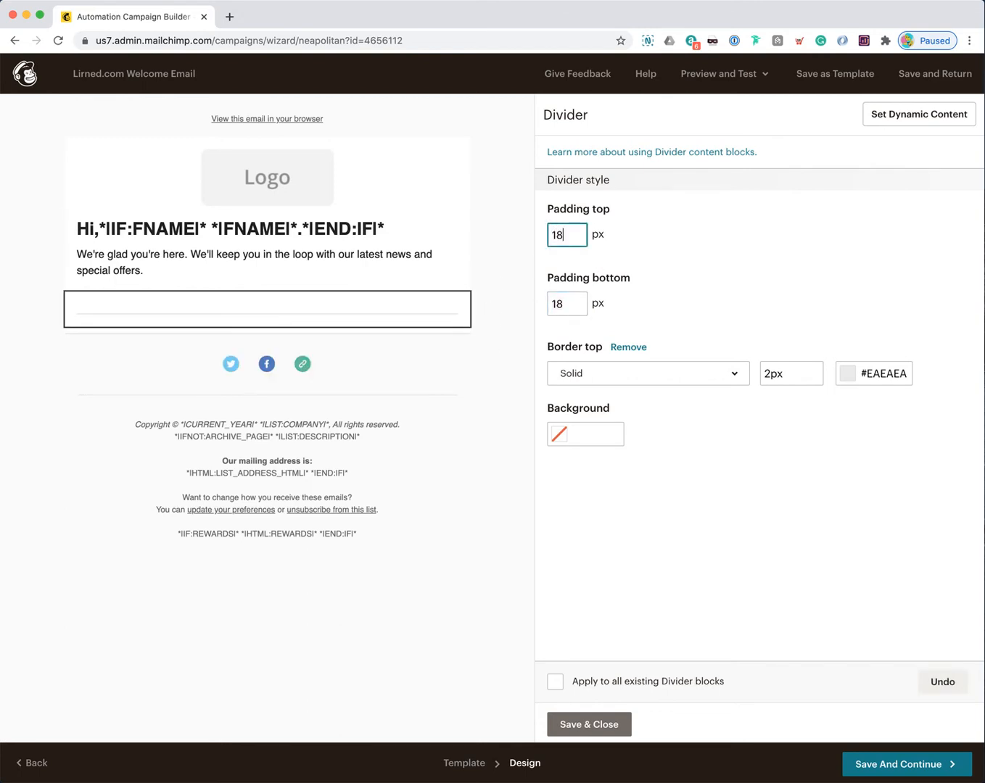
key("Tab")
type("32")
key("shift+Tab")
type("32")
key("Tab")
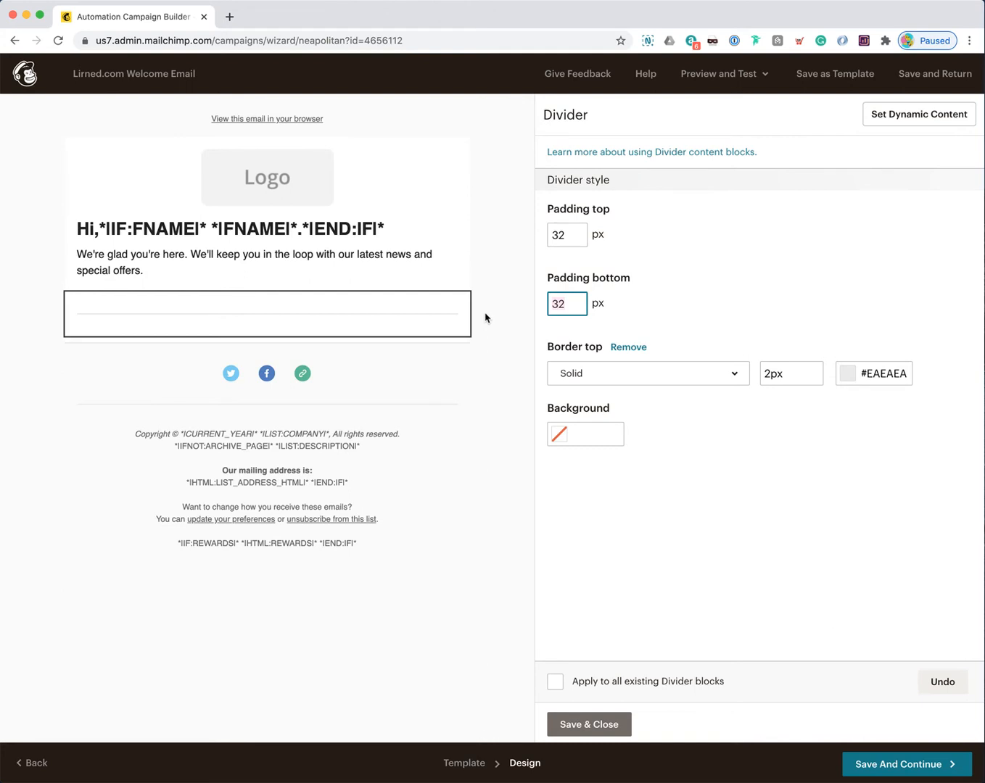
Step: Make the divider line dashed, bright red #ff0000, and 5px thick
left_click(696, 373)
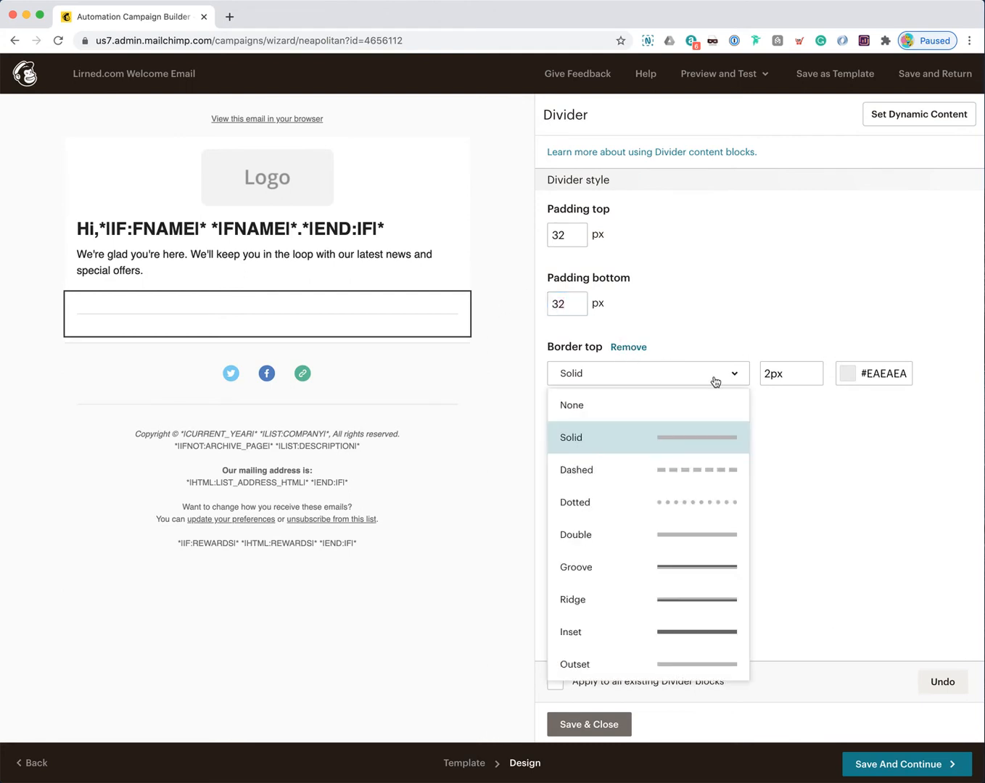
left_click(654, 468)
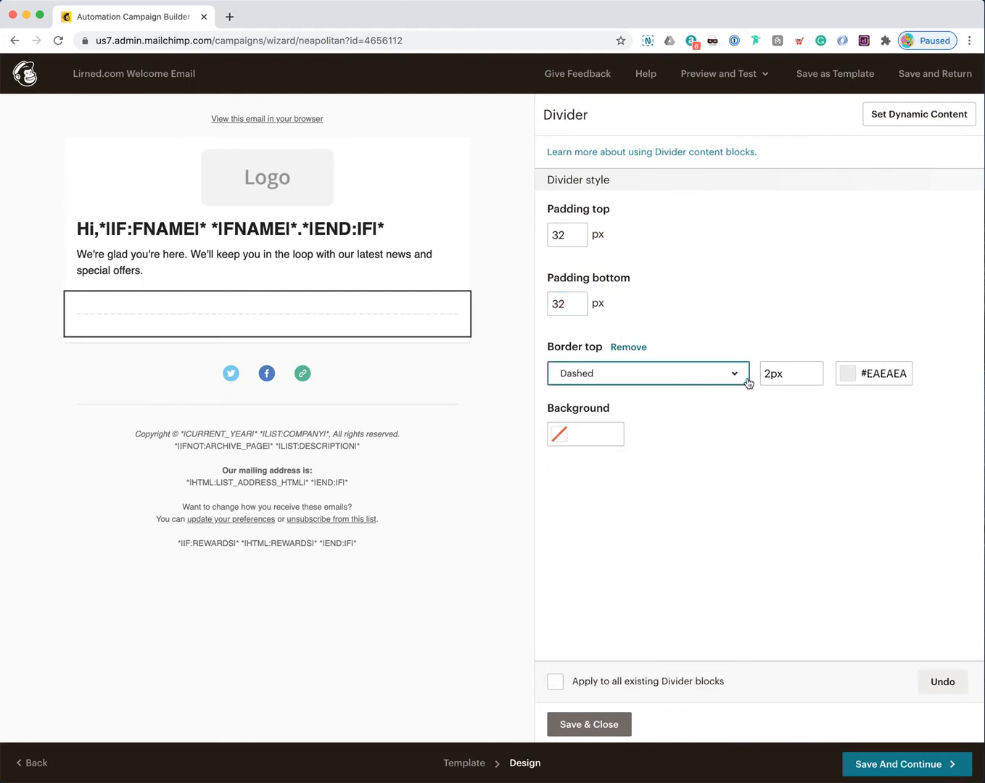
left_click(880, 373)
left_click(850, 444)
left_click(881, 526)
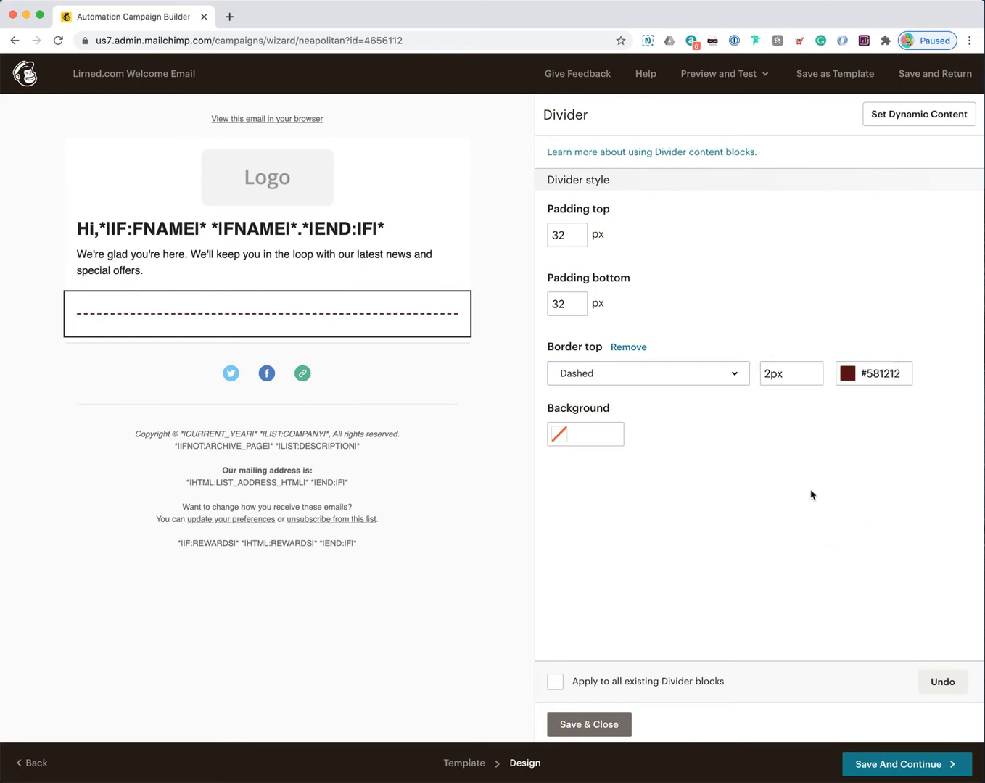
left_click(879, 376)
left_click_drag(862, 433, 883, 356)
left_click(770, 373)
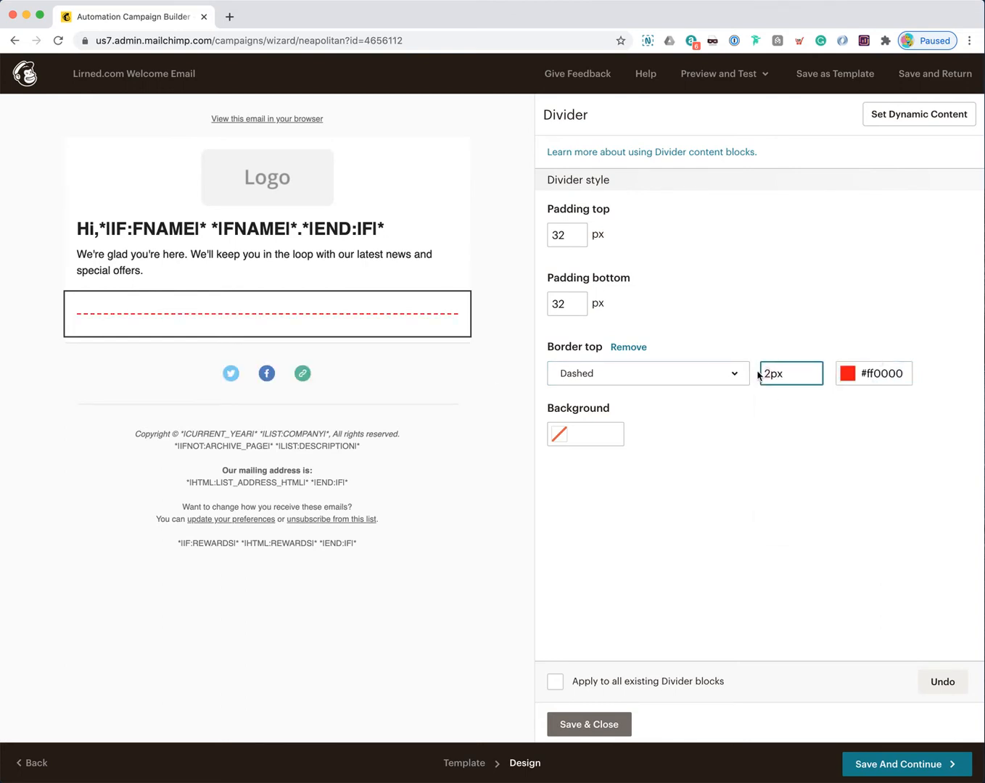
type("5")
left_click(788, 415)
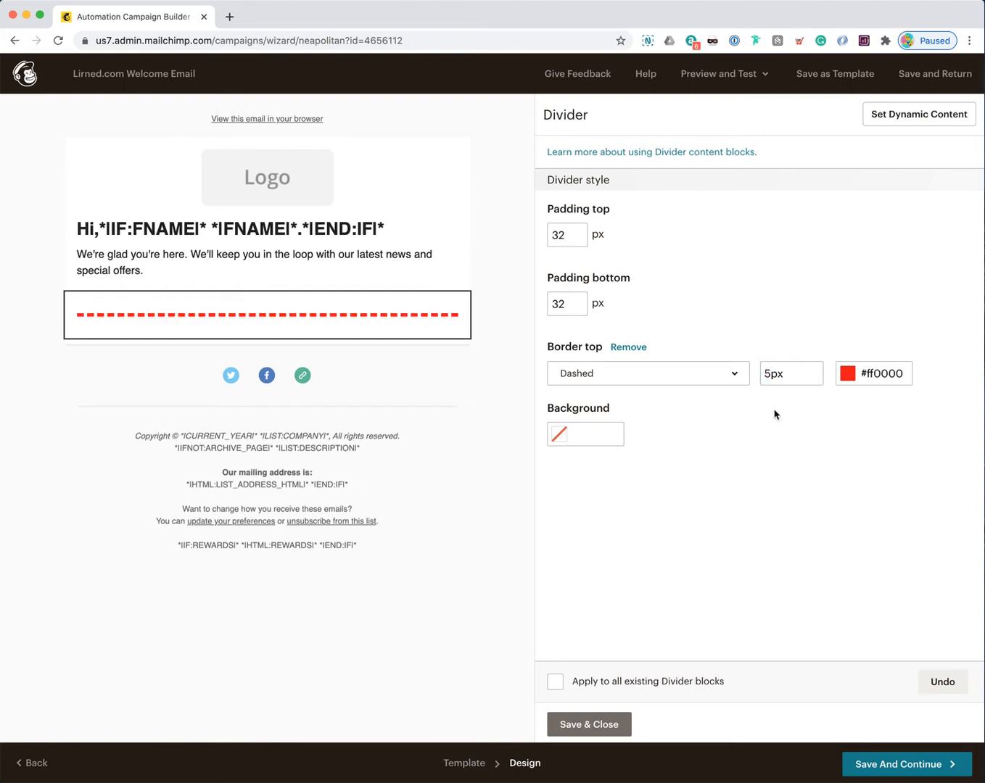
mouse_move(441, 328)
Step: Save the divider settings and drop a Video block beneath the divider
left_click(615, 724)
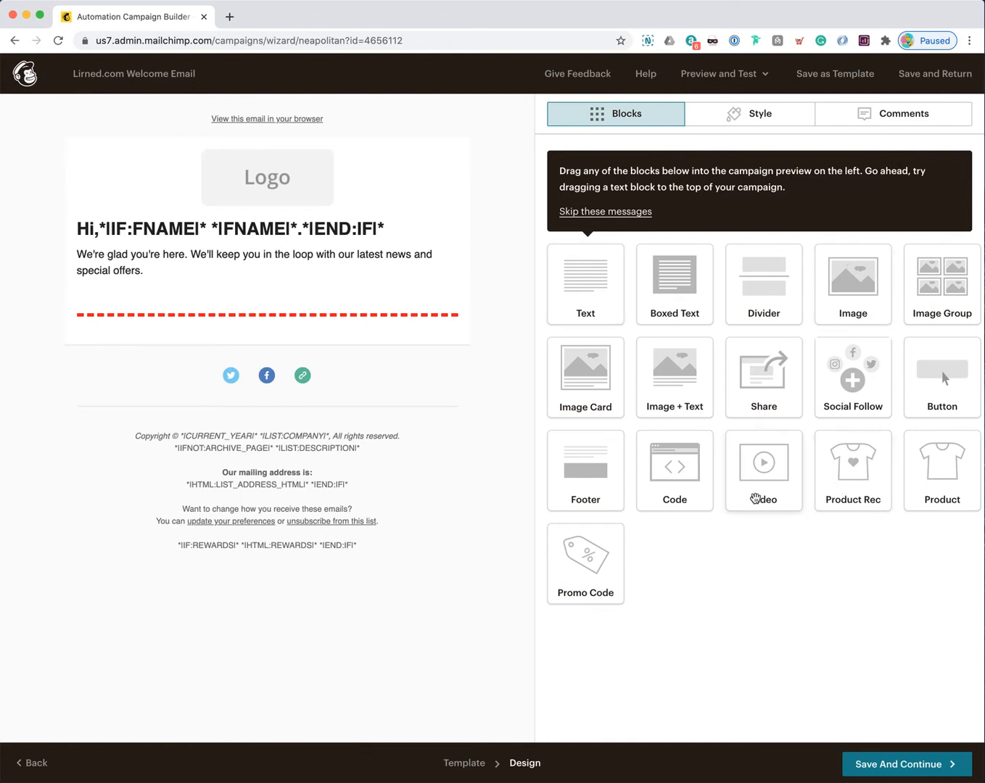
left_click_drag(769, 484, 284, 353)
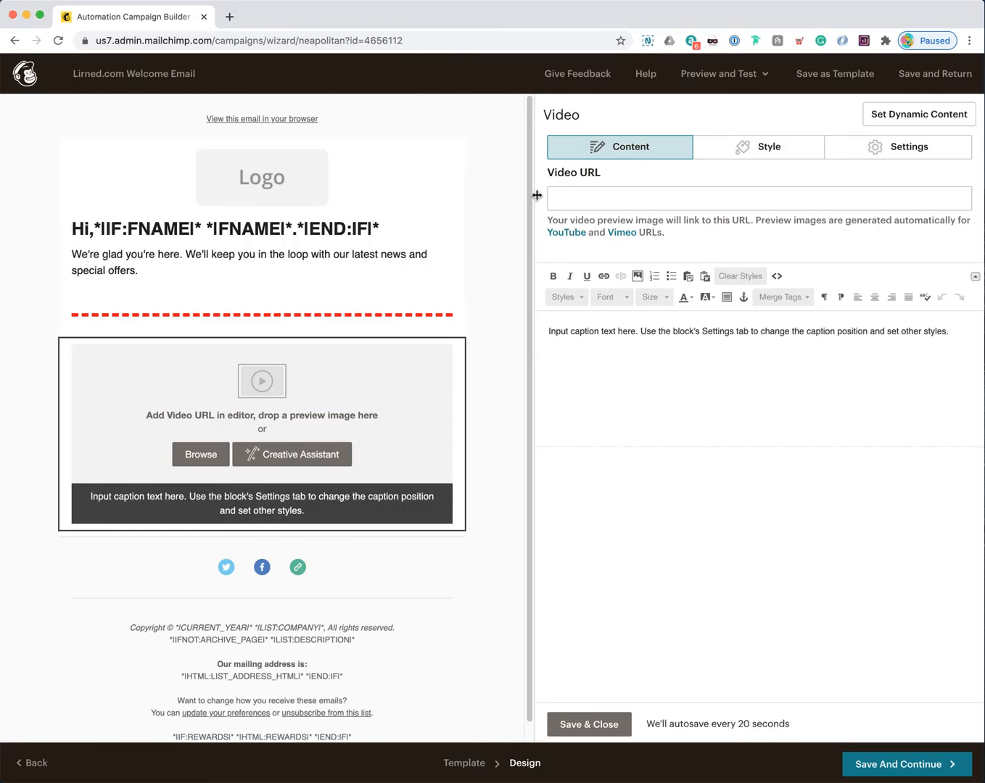
Step: Open YouTube in a new tab and play the Lirned channel's 'How to make a Twitter list' video
key("super+t")
type("youtube.com")
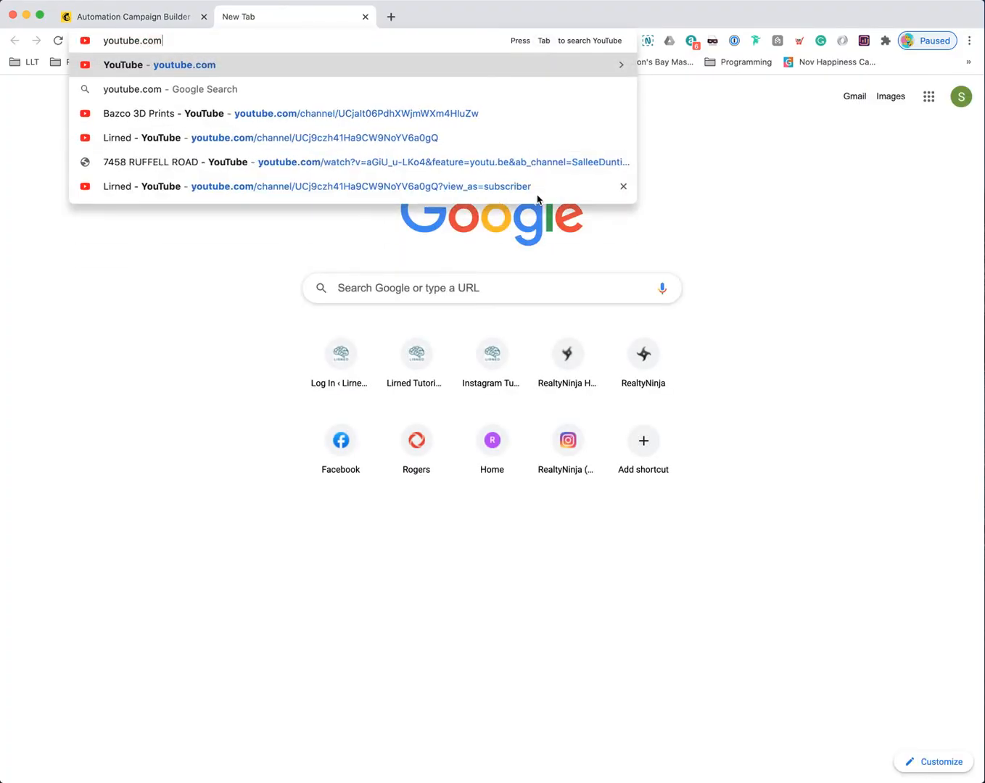
key("Return")
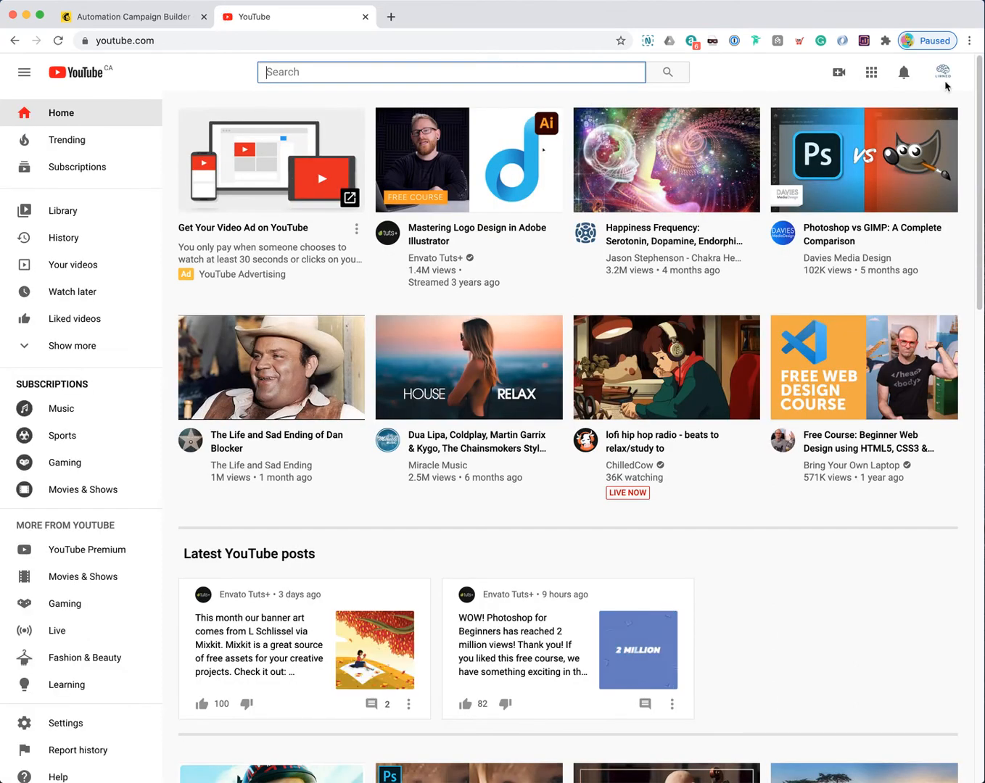
left_click(943, 78)
left_click(824, 157)
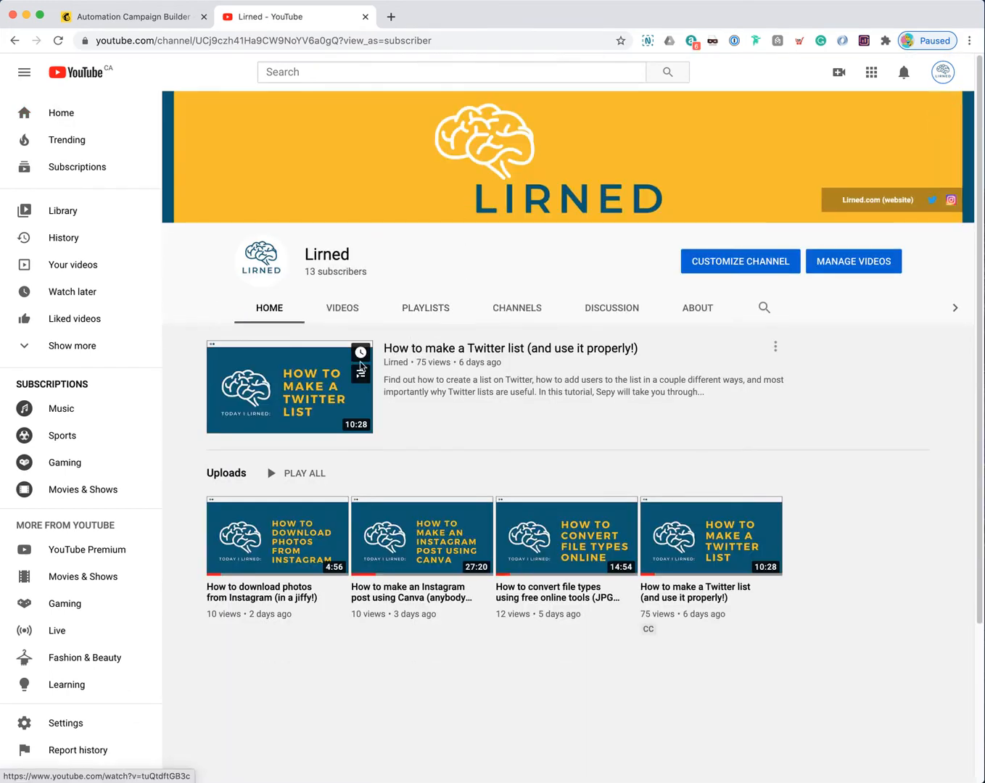
left_click(359, 367)
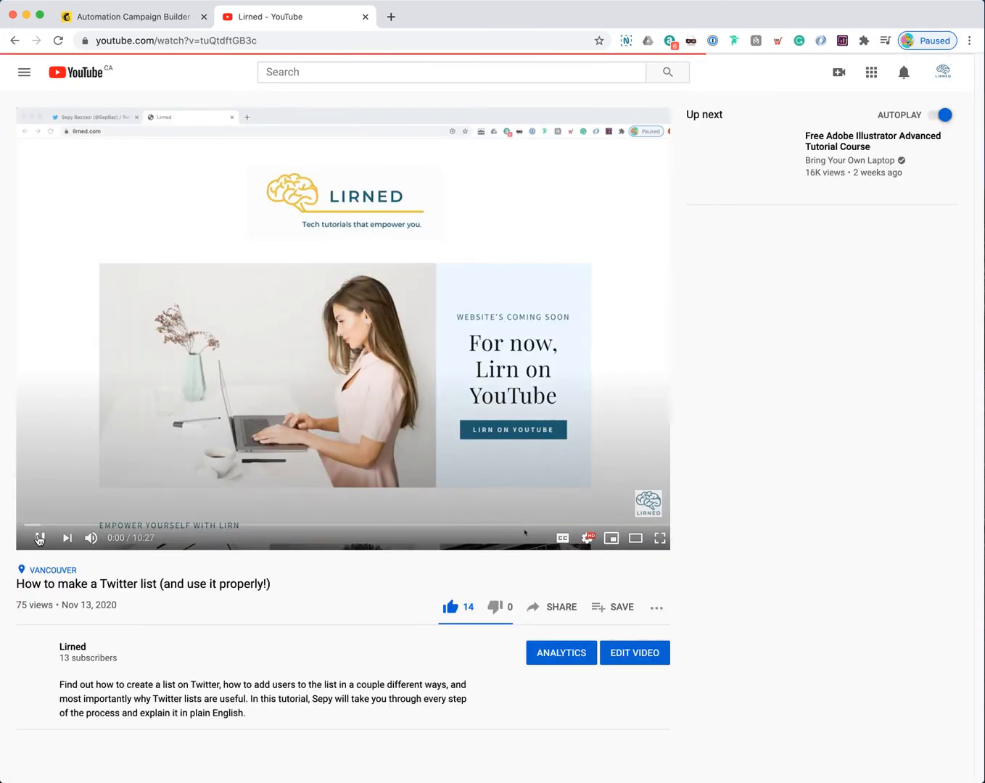
Step: Copy the video's share link and return to Mailchimp's Video URL field
left_click(38, 540)
left_click(561, 609)
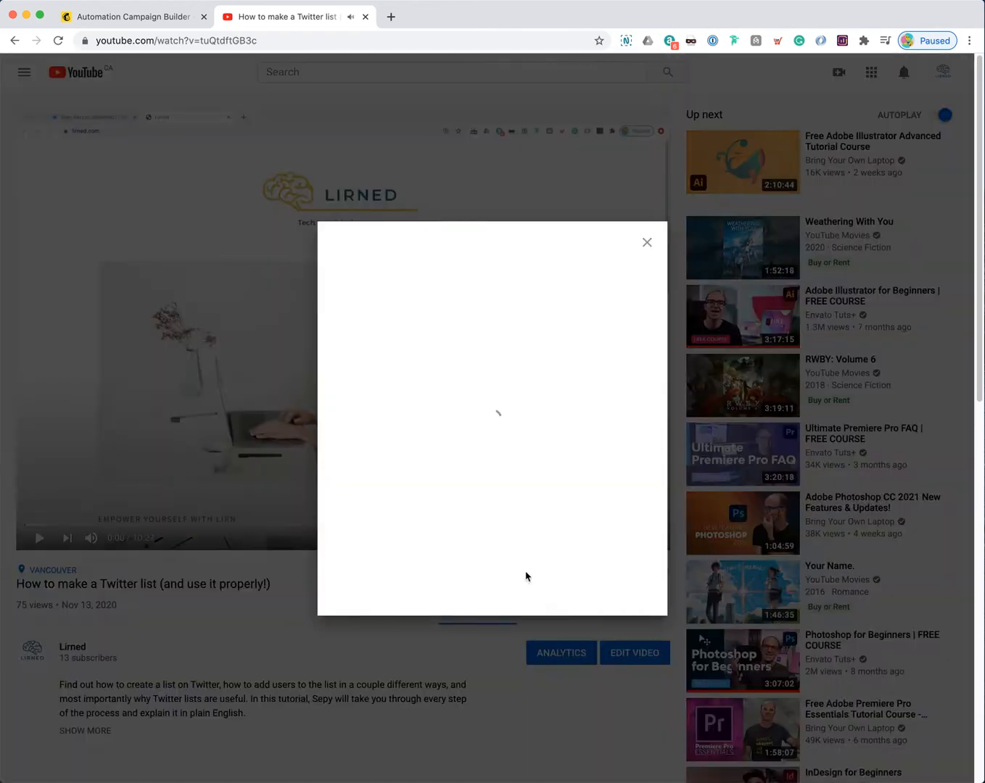
left_click(612, 449)
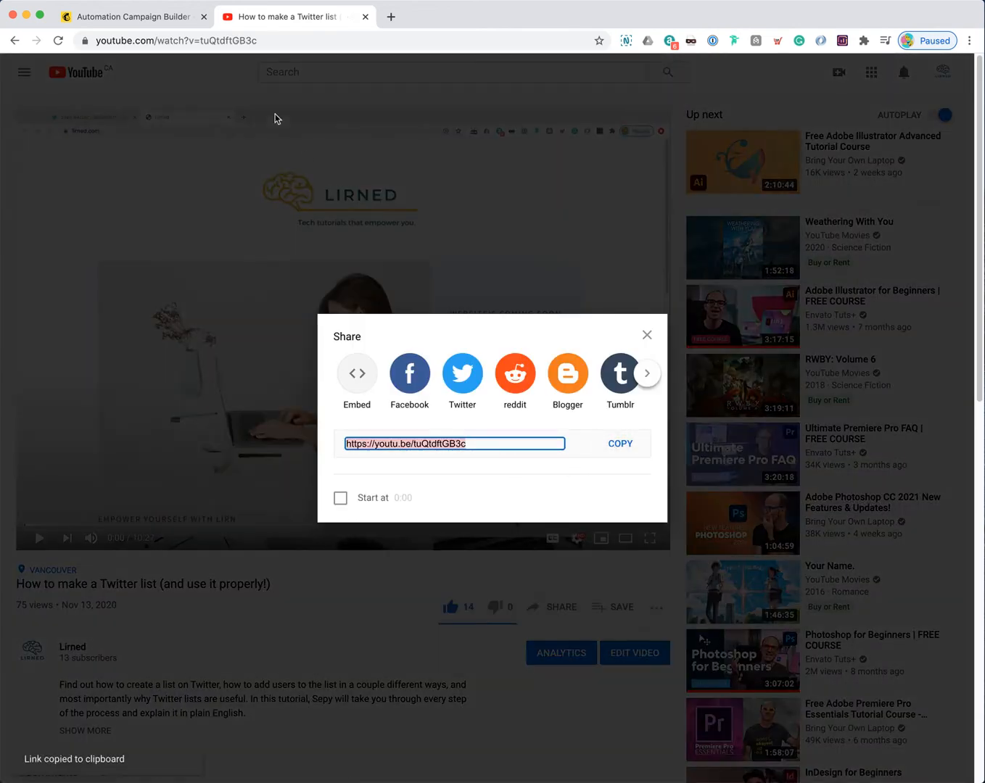
left_click(154, 17)
left_click(655, 197)
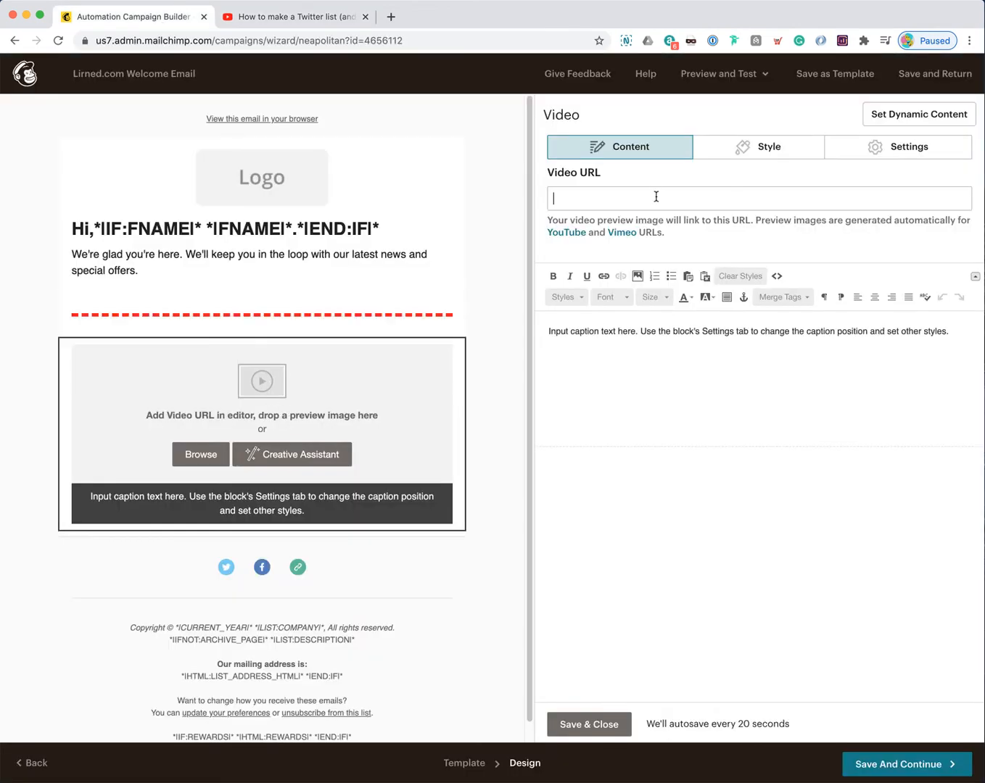
Step: Paste the Twitter list video link, caption it 'Here's our top tutorial video for the month!', and save
key("super+v")
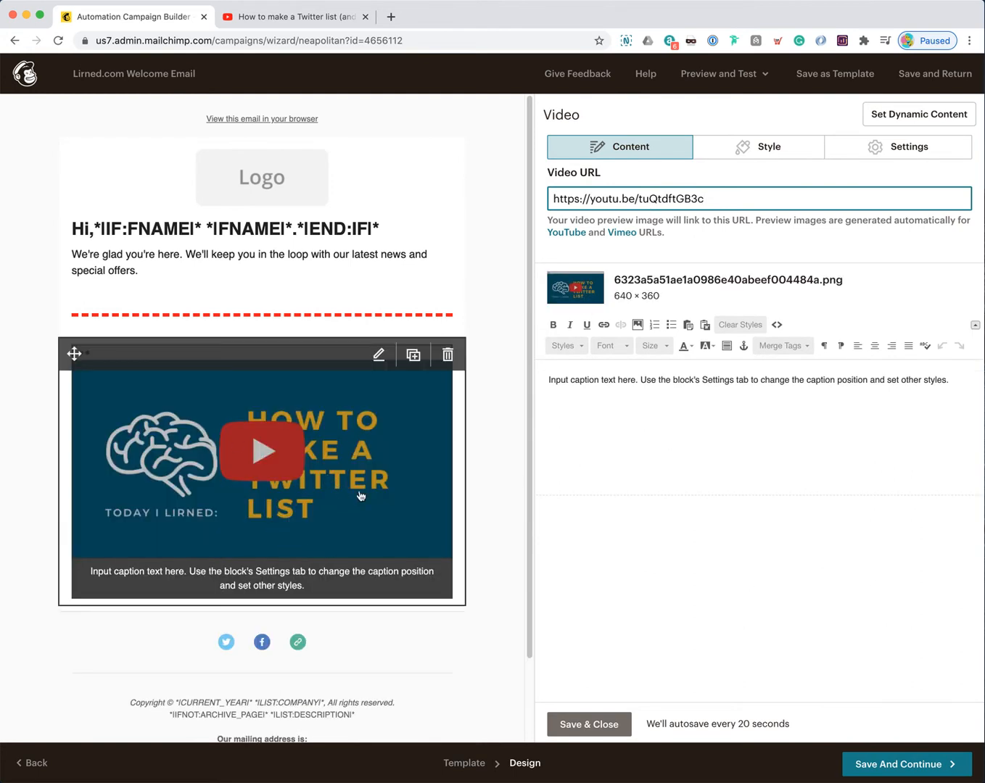
triple_click(616, 378)
type("Here'")
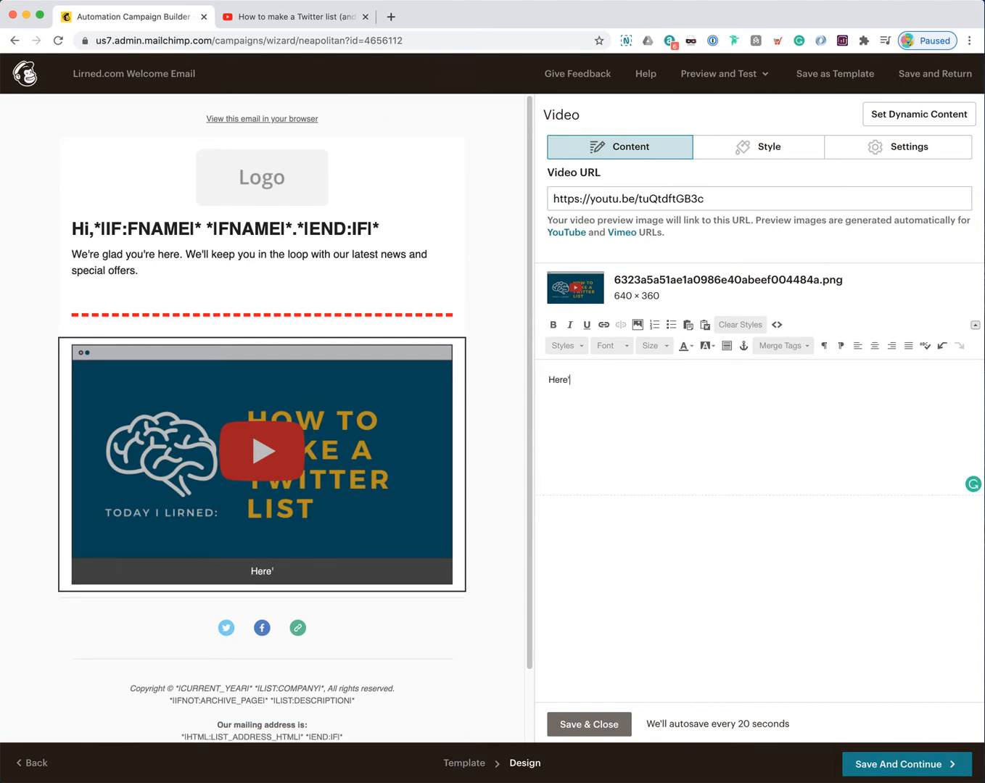
type("s our top tutorial ")
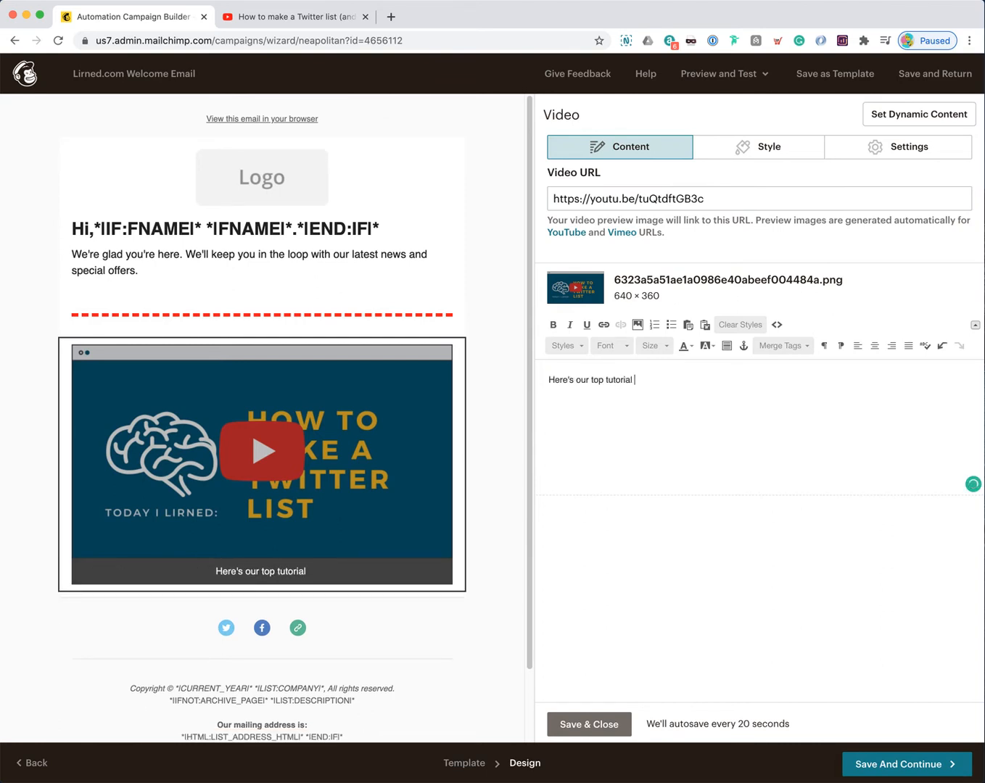
type("video for the month!")
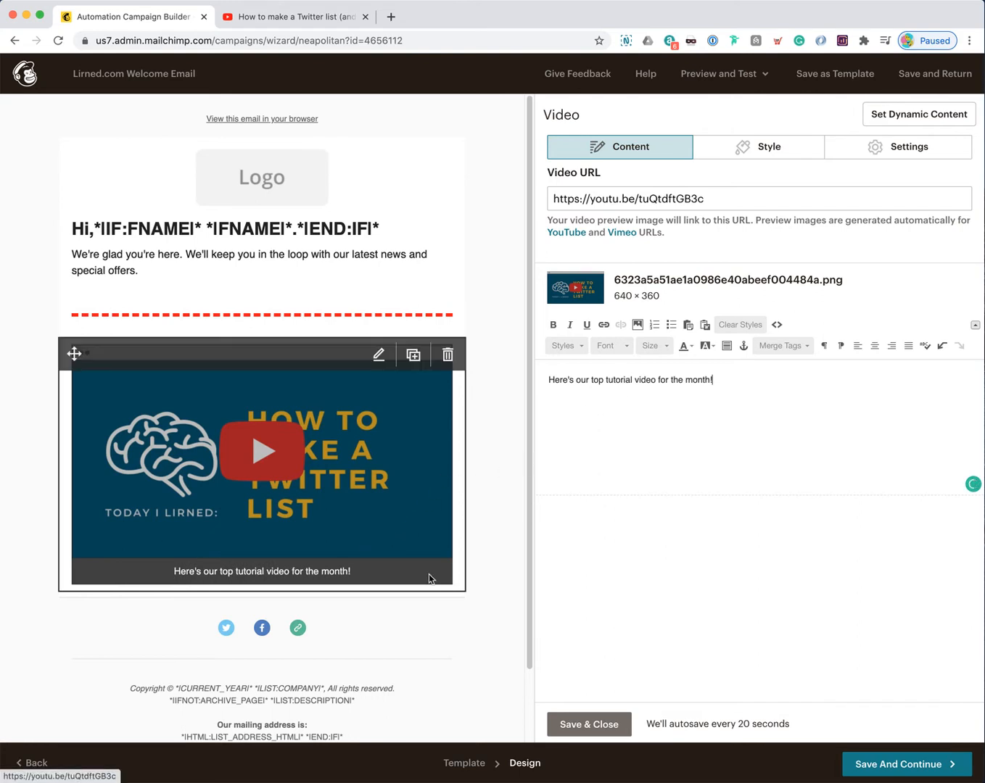
left_click(584, 723)
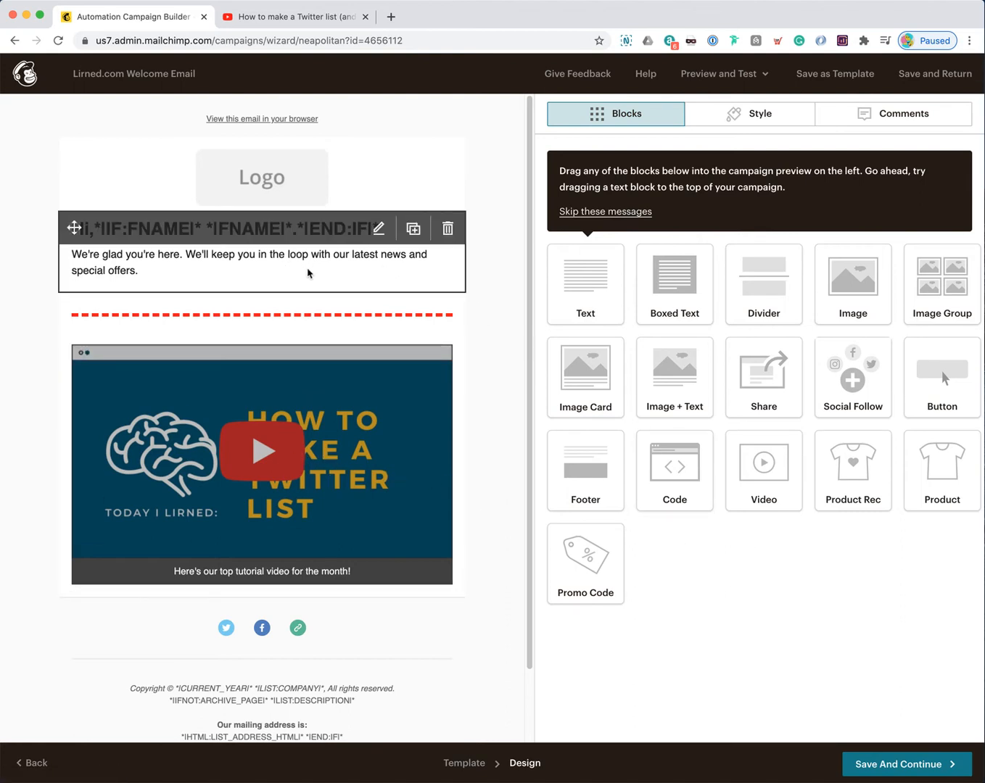
Step: Open the greeting text block in HTML source view and review its h1 and p tags
left_click(331, 265)
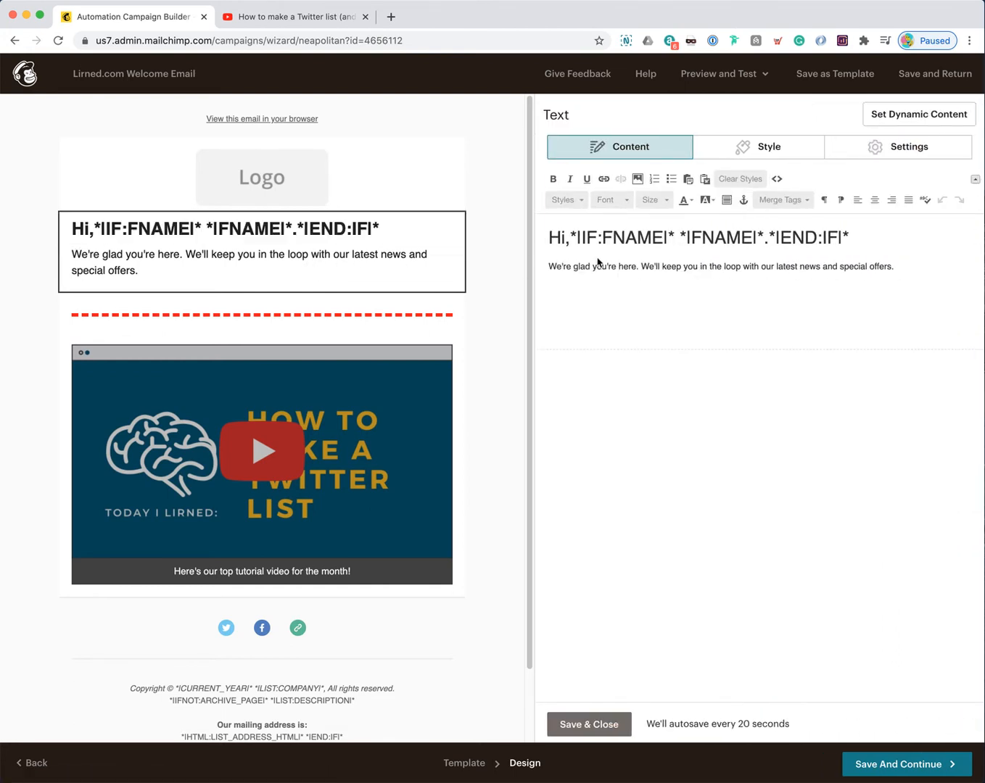
left_click_drag(537, 238, 877, 268)
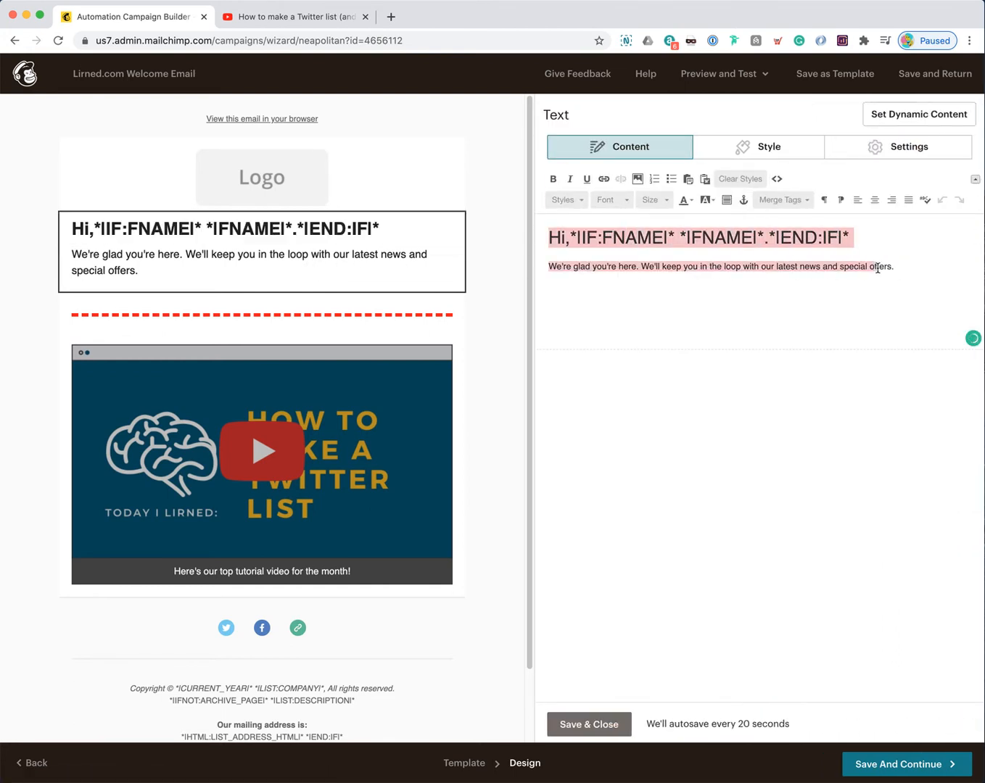
left_click(855, 271)
left_click_drag(551, 237, 911, 277)
left_click(883, 274)
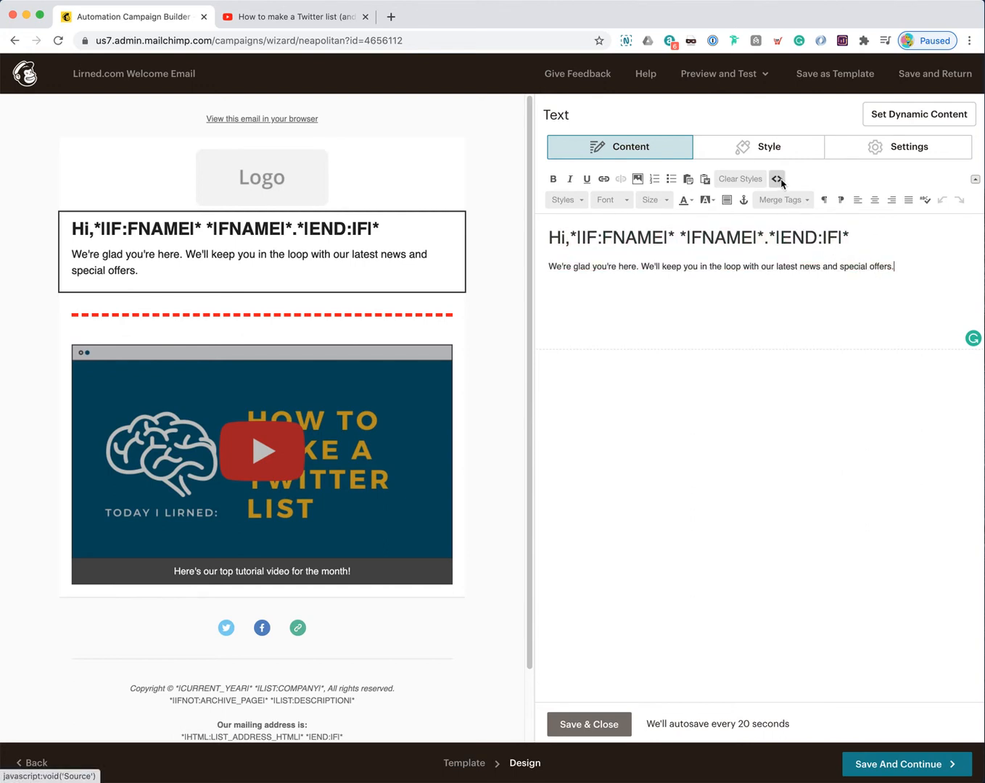
left_click(777, 180)
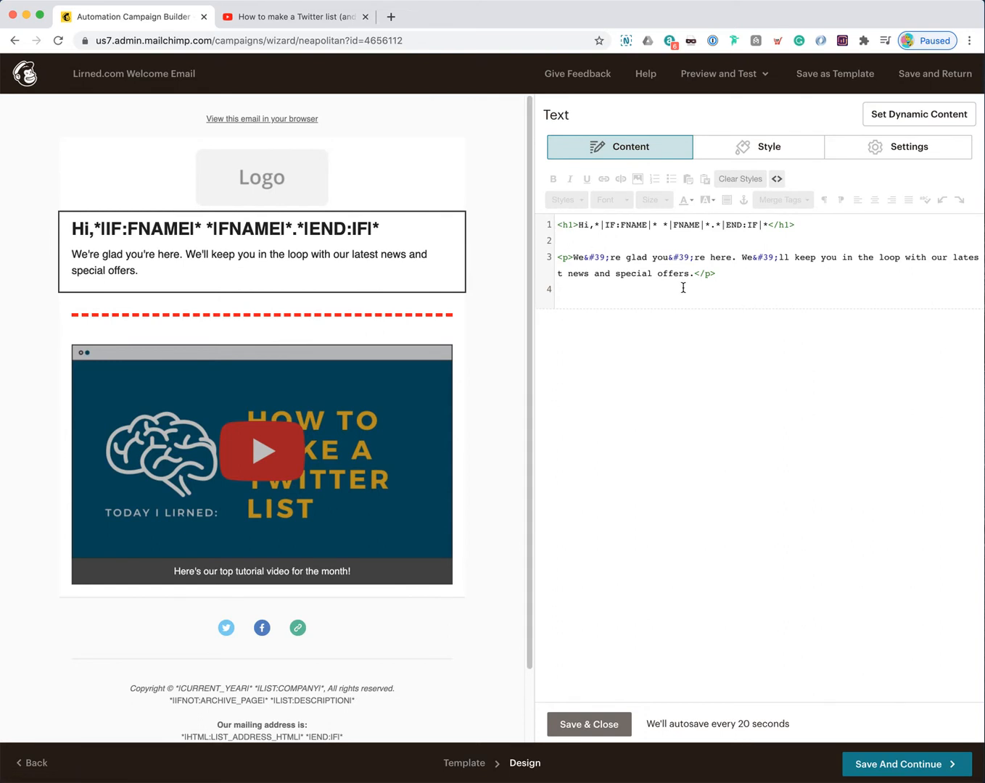
mouse_move(684, 284)
left_mouse_down()
mouse_move(548, 241)
mouse_move(555, 228)
mouse_move(693, 273)
left_mouse_up()
left_click(562, 230)
left_click(694, 274)
left_click_drag(573, 223, 559, 222)
left_click_drag(815, 224, 773, 222)
left_click_drag(573, 257, 556, 258)
left_click_drag(724, 273, 694, 273)
Step: Add a new '<p>Welcome to our mailing list</p>' line after the existing paragraph
left_click(729, 274)
left_click_drag(570, 256, 554, 257)
left_click(714, 273)
key("Return")
key("Return")
type("<p>Welcome t")
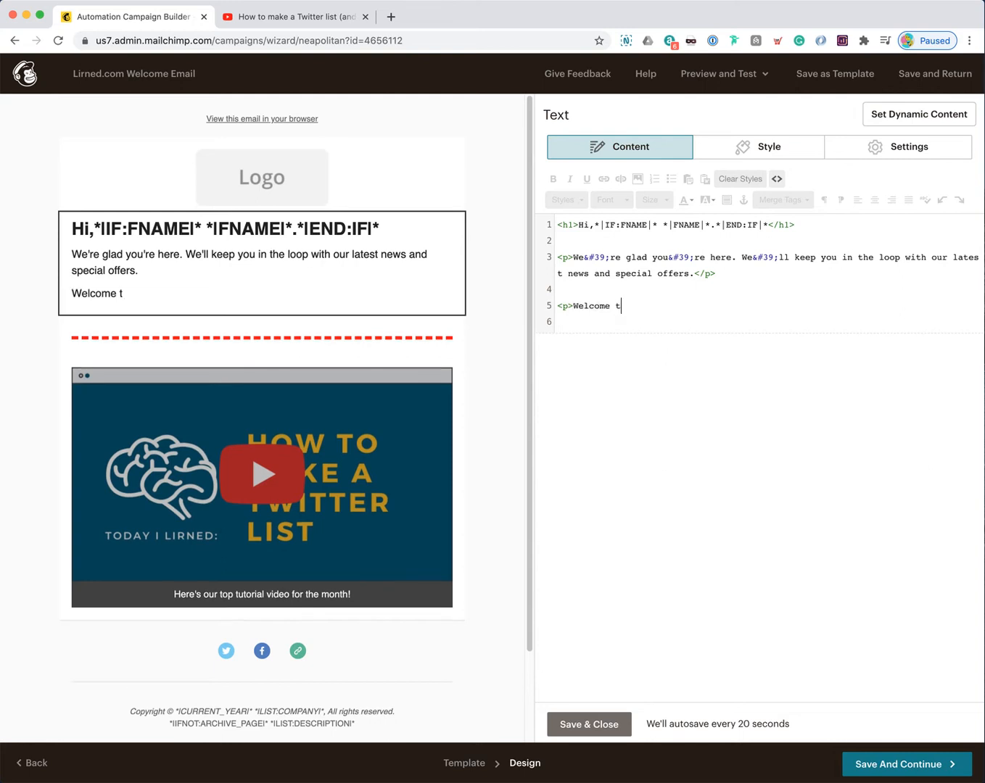
type("o our mailing list")
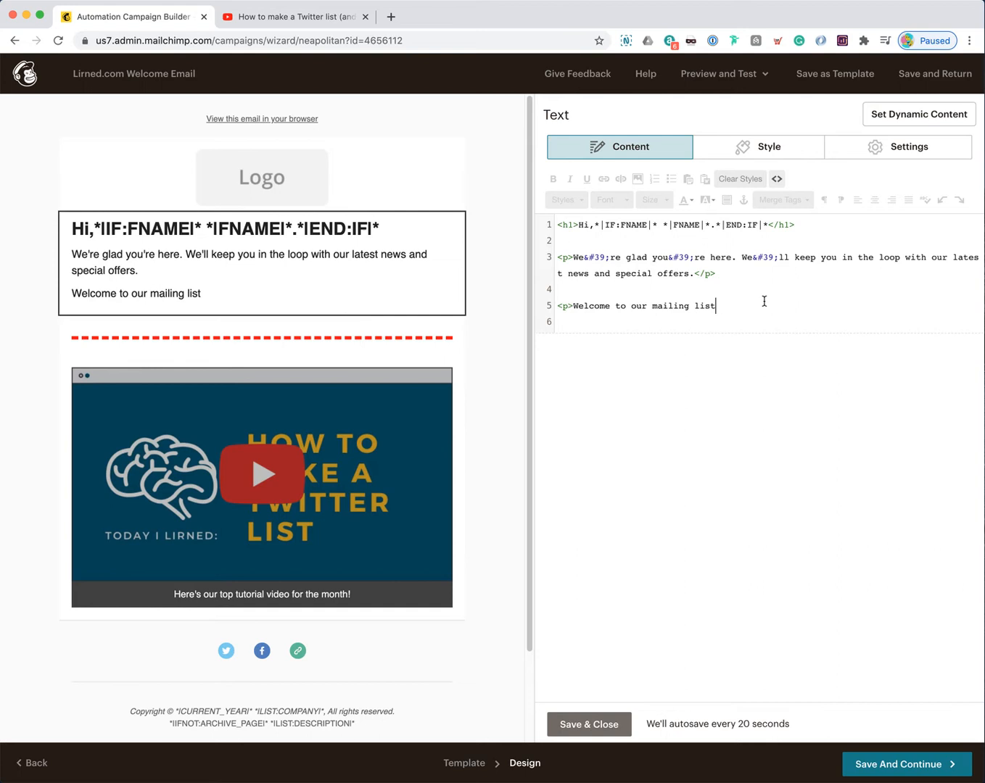
type("</p>")
Step: Back in rich text, add 'We love having you here.' to the welcome paragraph
left_click(777, 180)
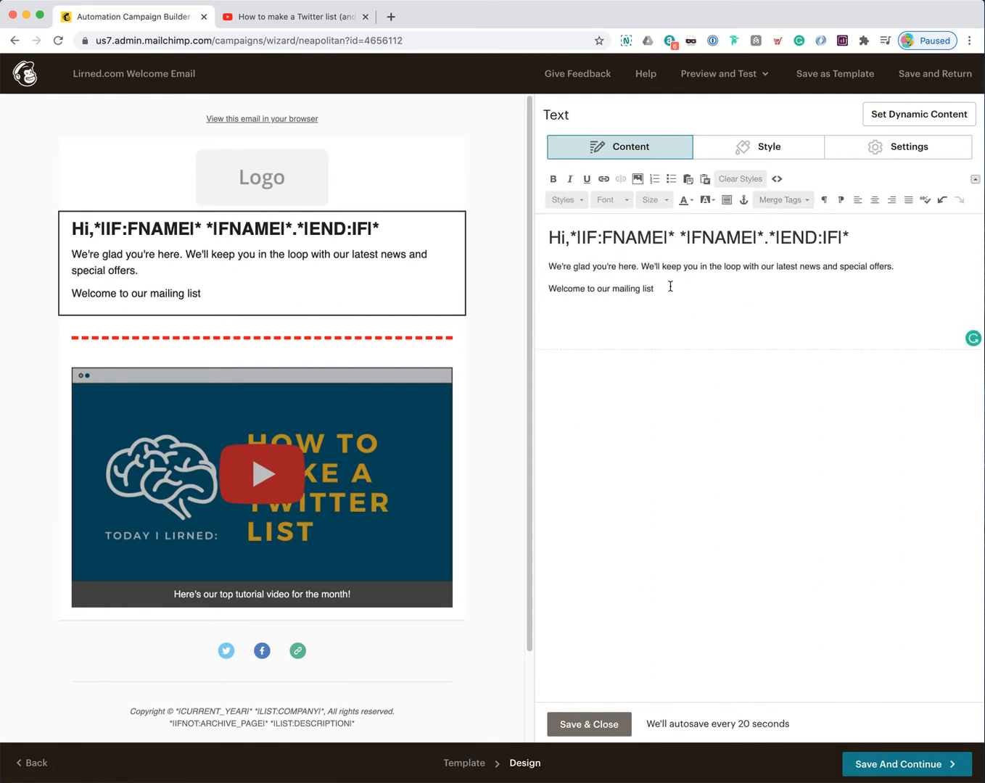
type("We love having you here.")
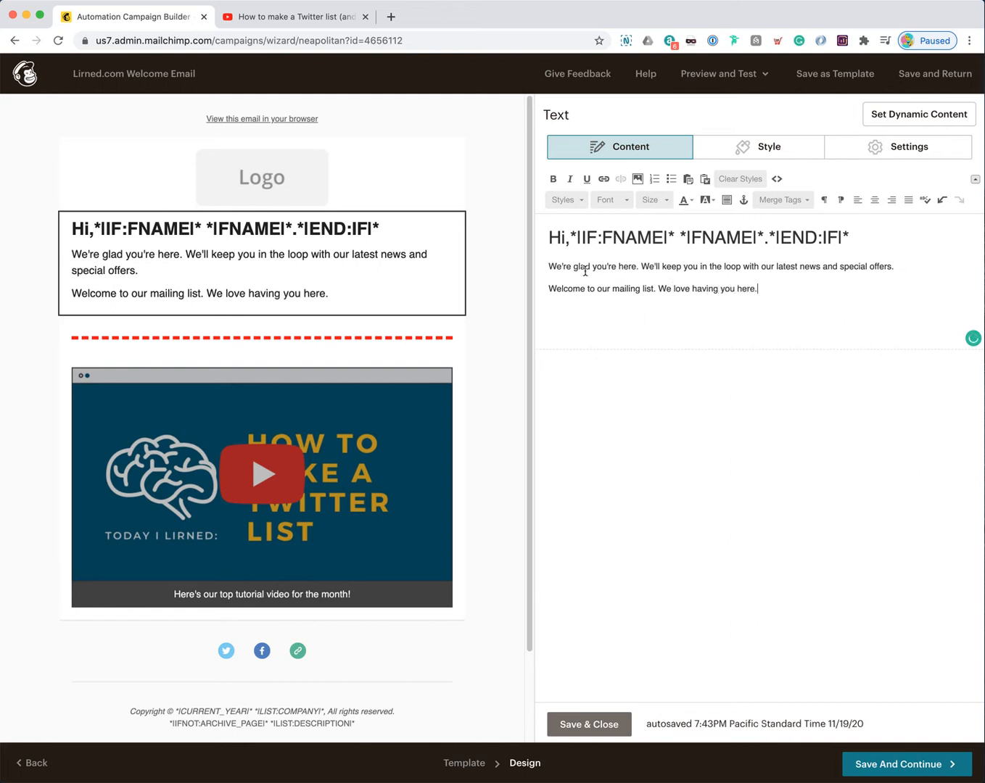
left_click_drag(549, 240, 566, 237)
left_click(587, 237)
Step: Review the heading's FNAME merge tag and add an empty line below the heading
left_click_drag(602, 238, 822, 238)
left_click(681, 237)
left_click(824, 238)
left_click_drag(570, 238, 851, 237)
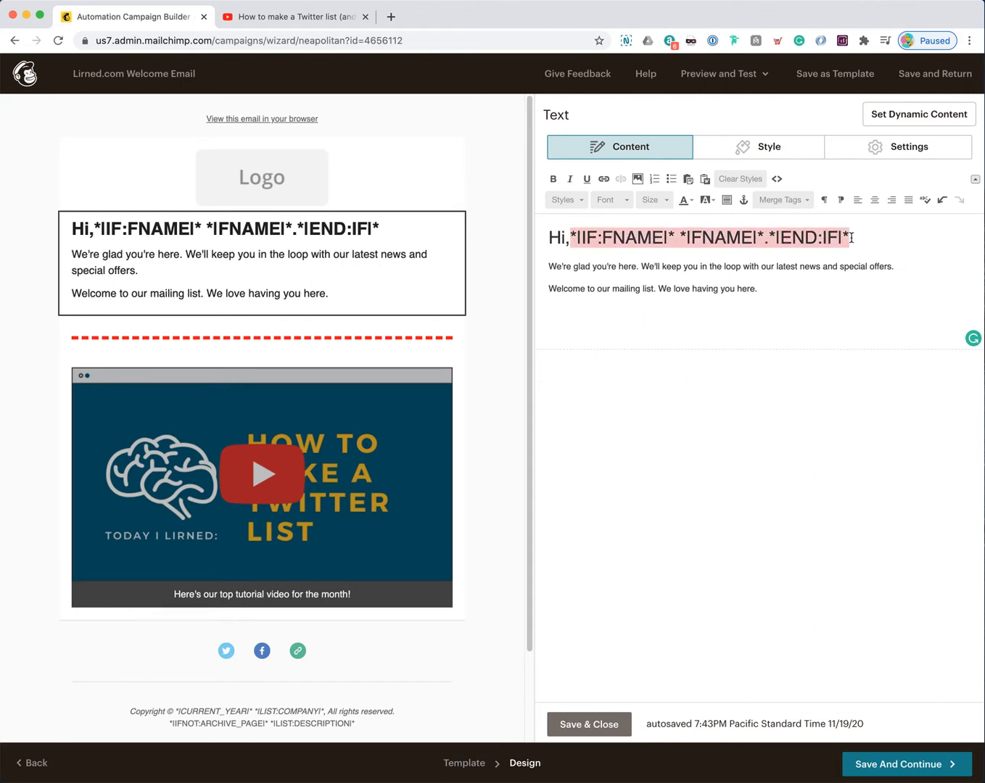
left_click(852, 238)
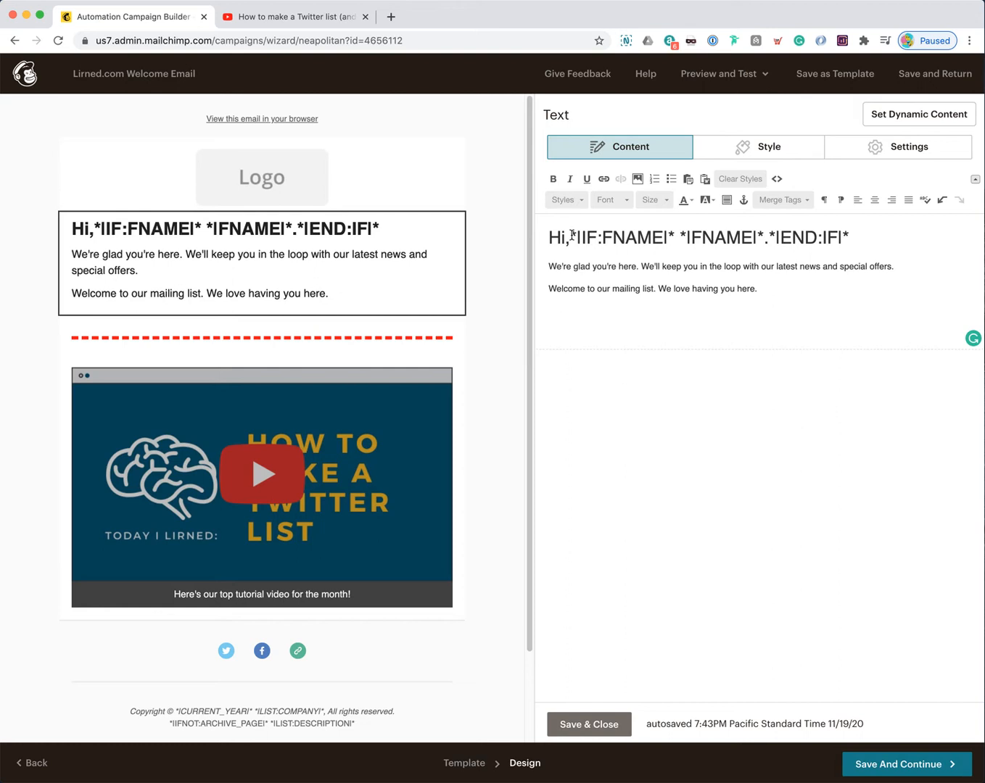
left_click_drag(571, 237, 675, 235)
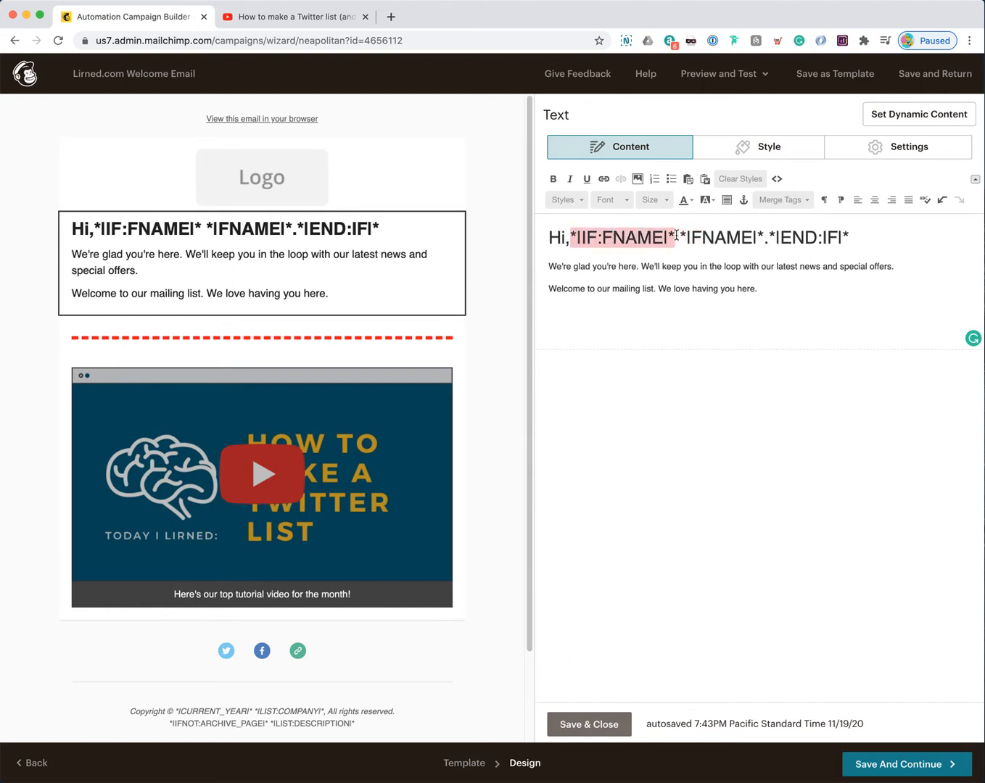
left_click(608, 245)
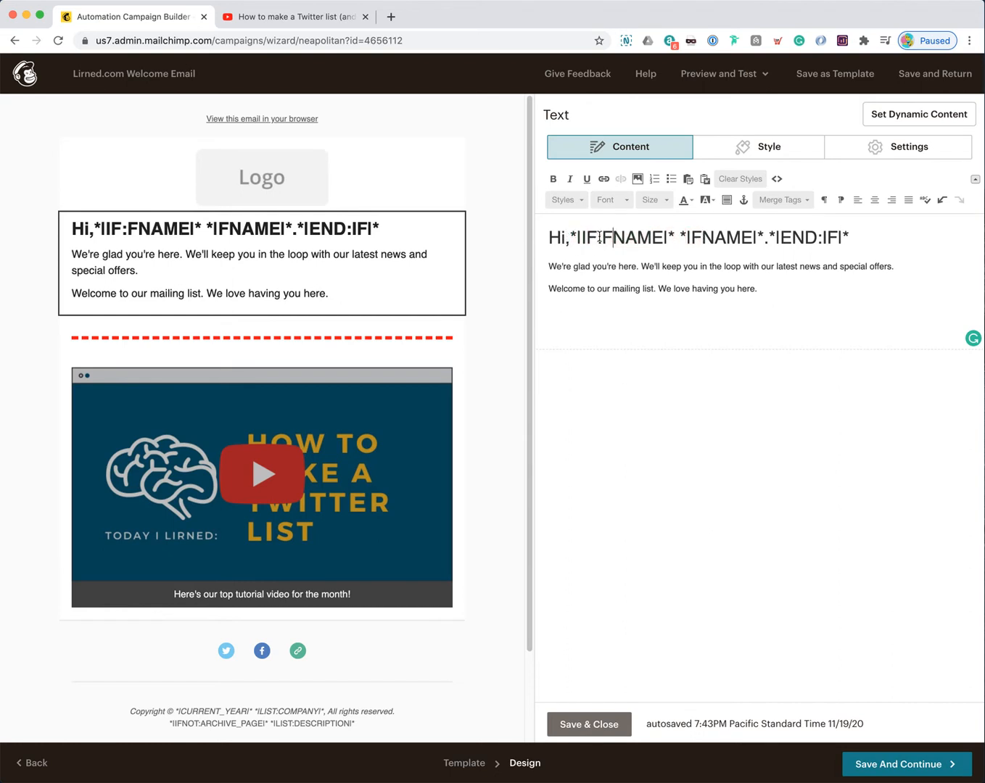
left_click_drag(571, 237, 845, 237)
left_click(850, 237)
key("Return")
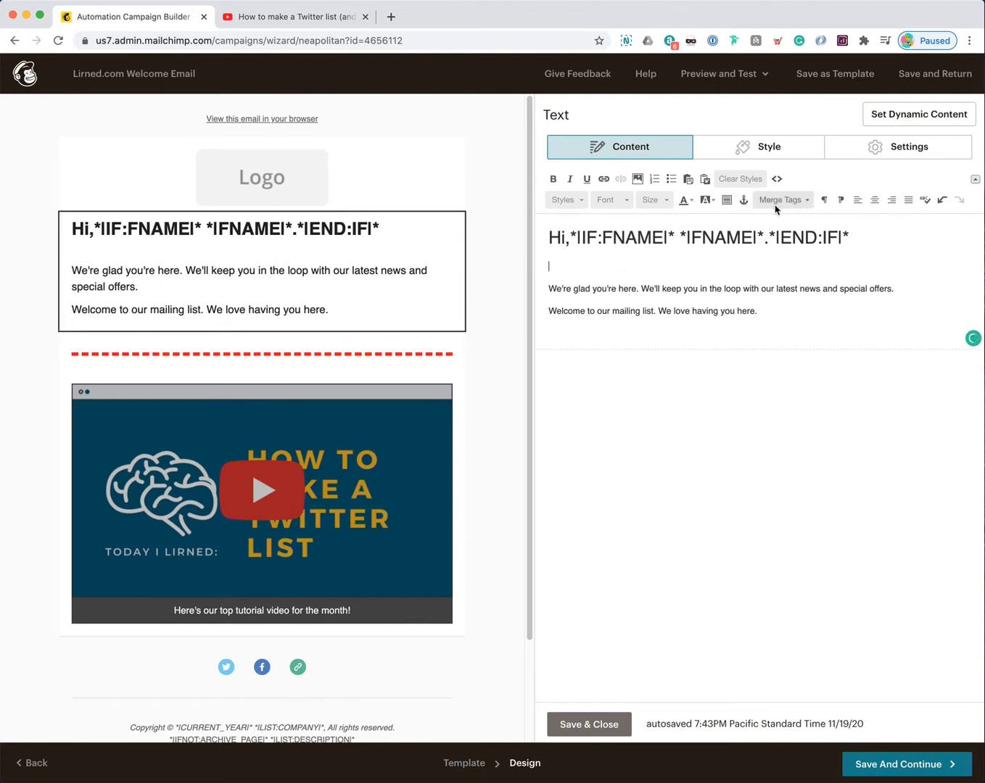
Step: Browse the merge tag list without inserting anything
left_click(803, 205)
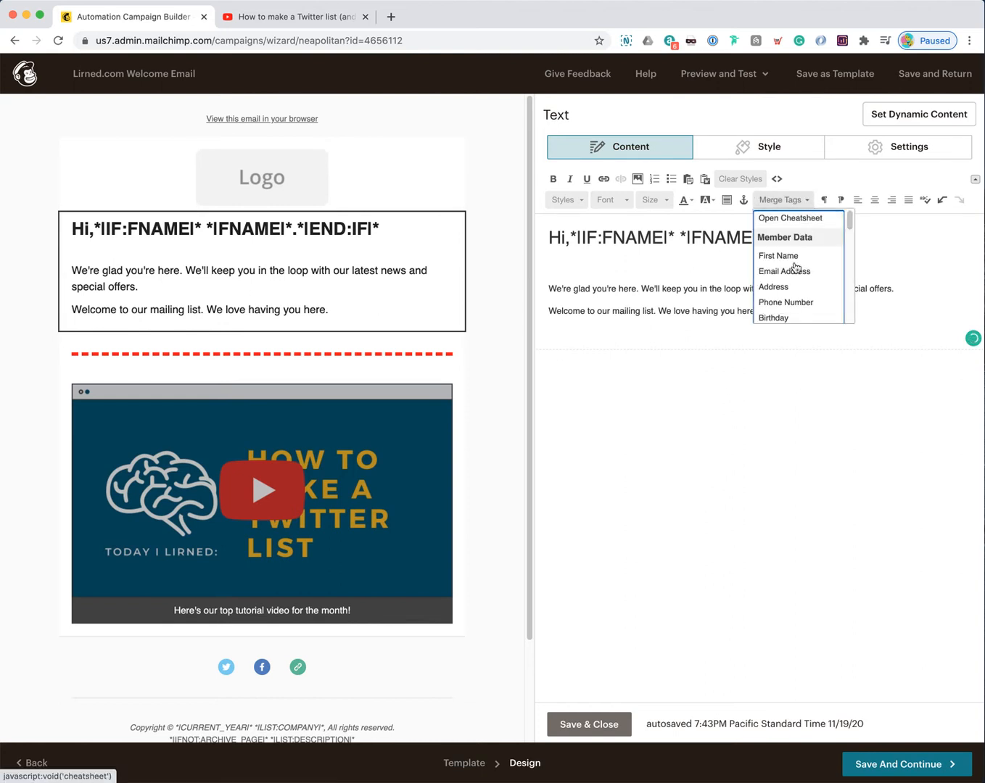
scroll(800, 288, "down", 1)
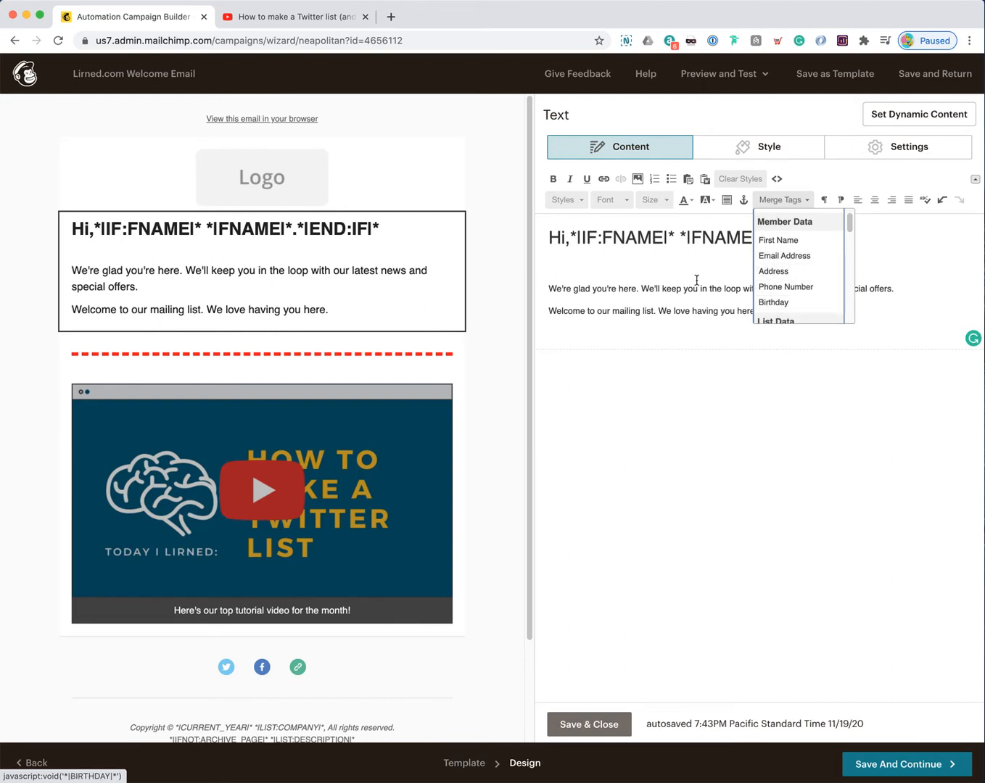
left_click(617, 257)
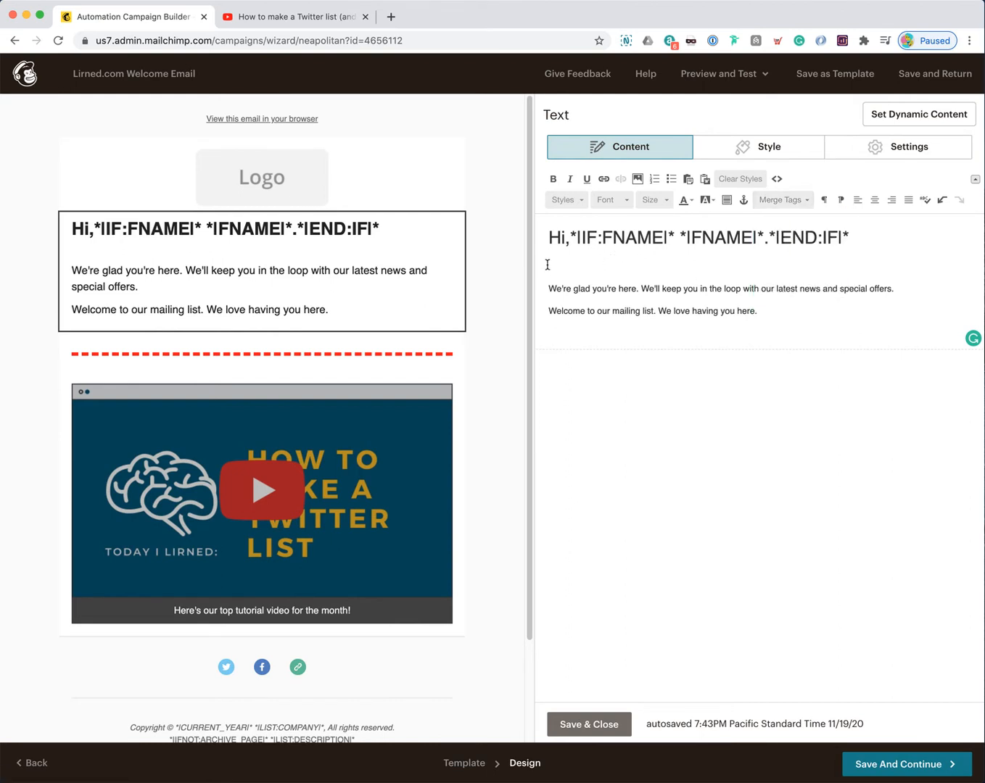
left_click(798, 204)
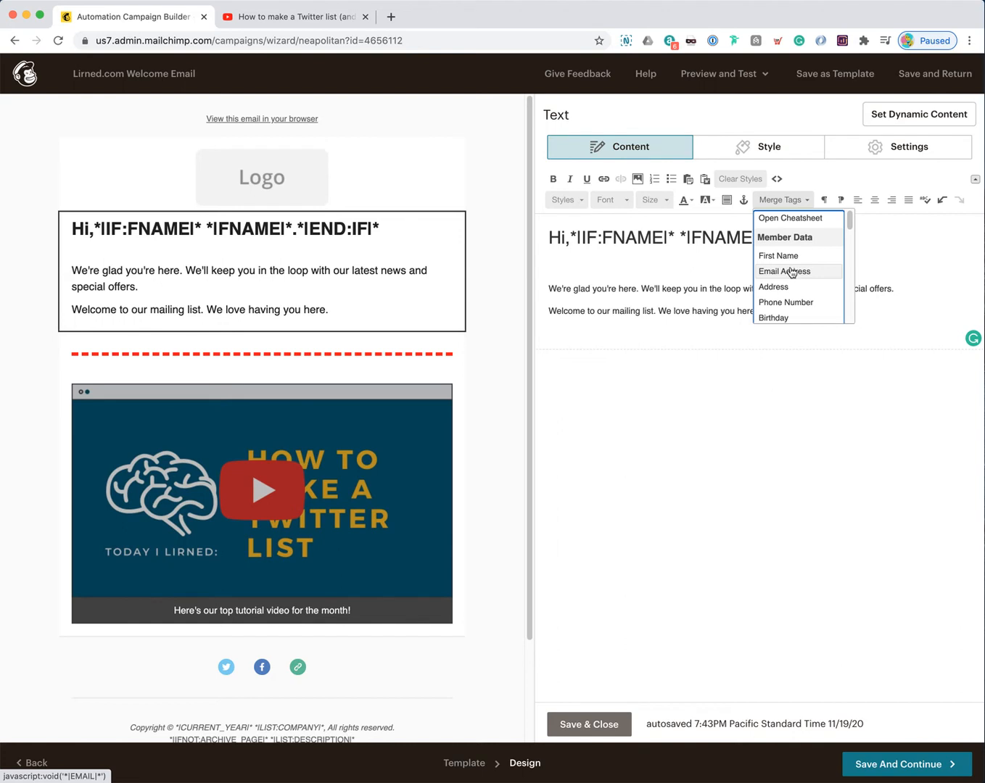
scroll(795, 276, "down", 3)
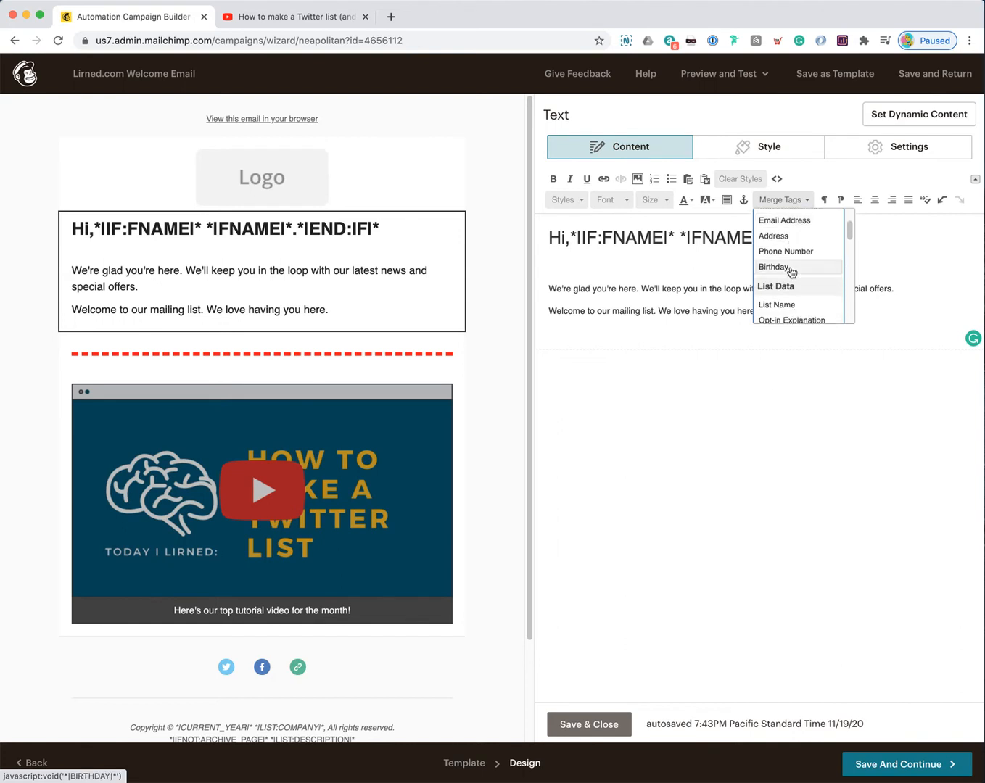
scroll(792, 272, "down", 1)
scroll(787, 277, "up", 4)
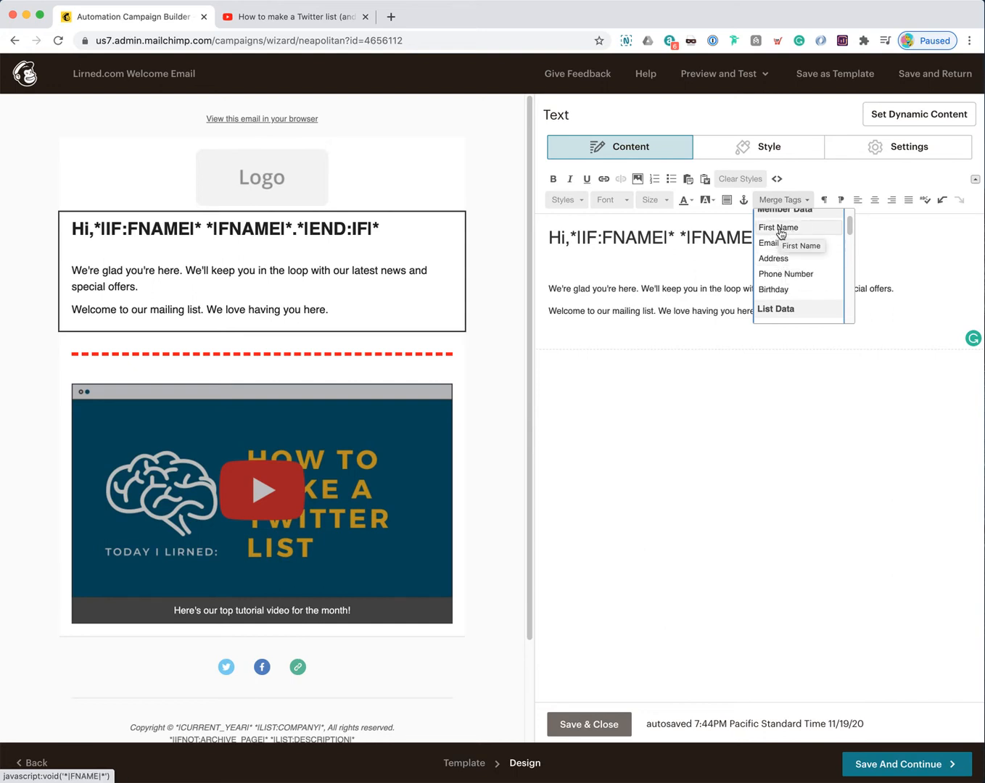
left_click(588, 265)
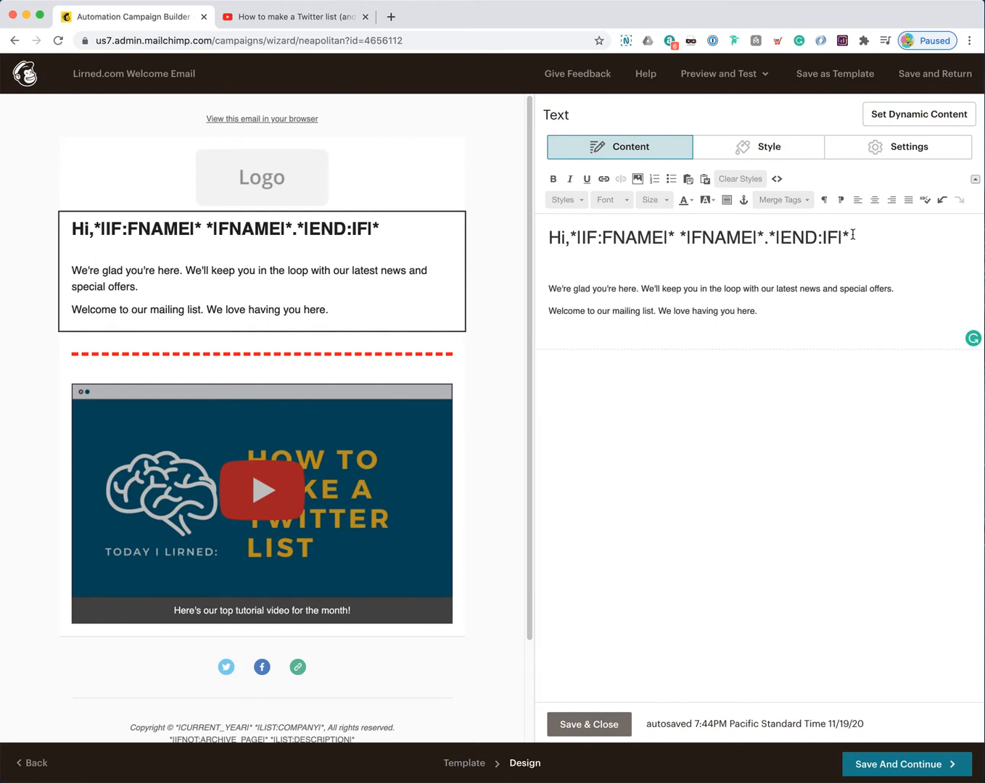
Step: Replace the heading's merge-tag code with 'Friend!'
left_click_drag(852, 238, 571, 237)
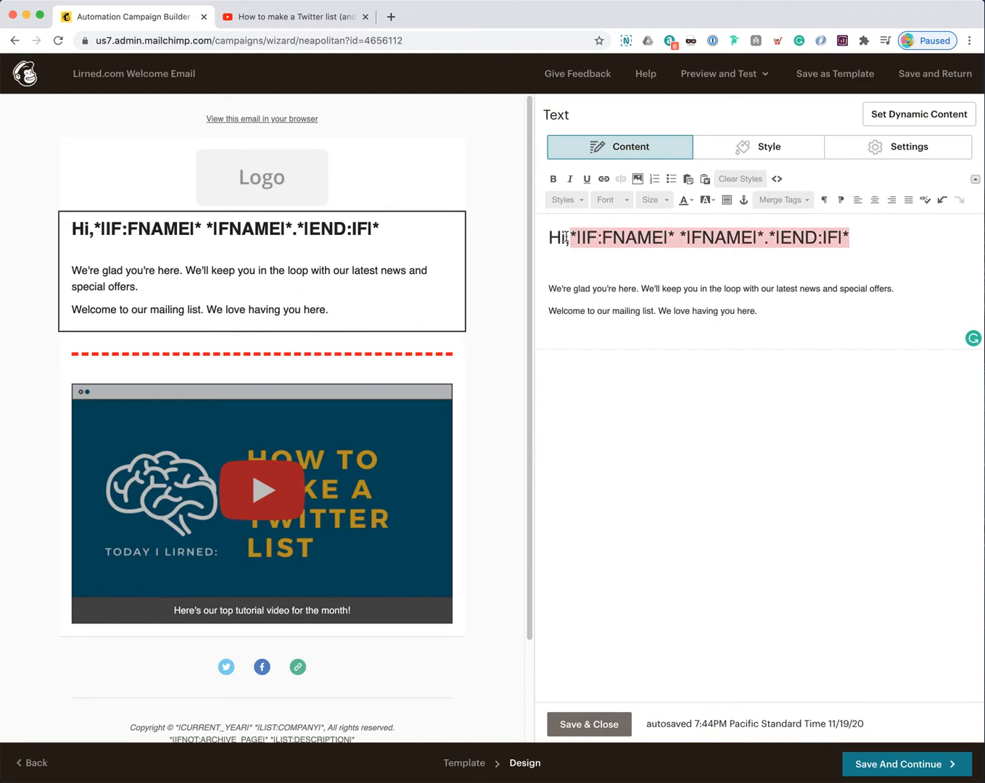
key("BackSpace")
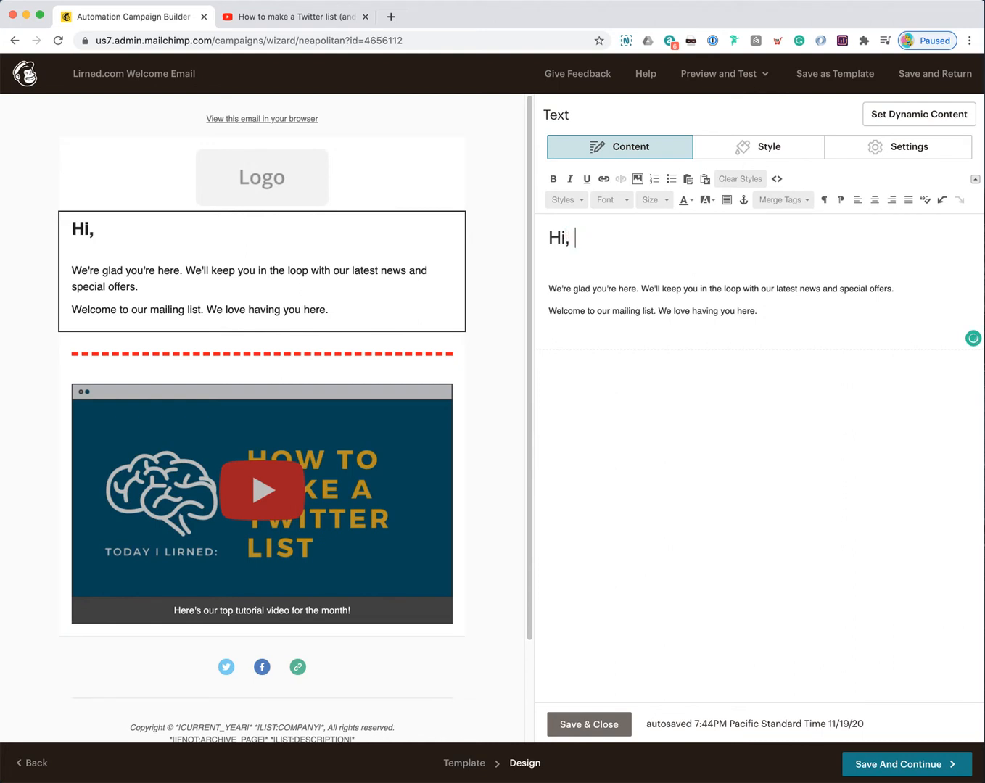
type("Friend!")
Step: Swap 'Friend' for the First Name merge tag and delete the blank line under the heading
double_click(599, 242)
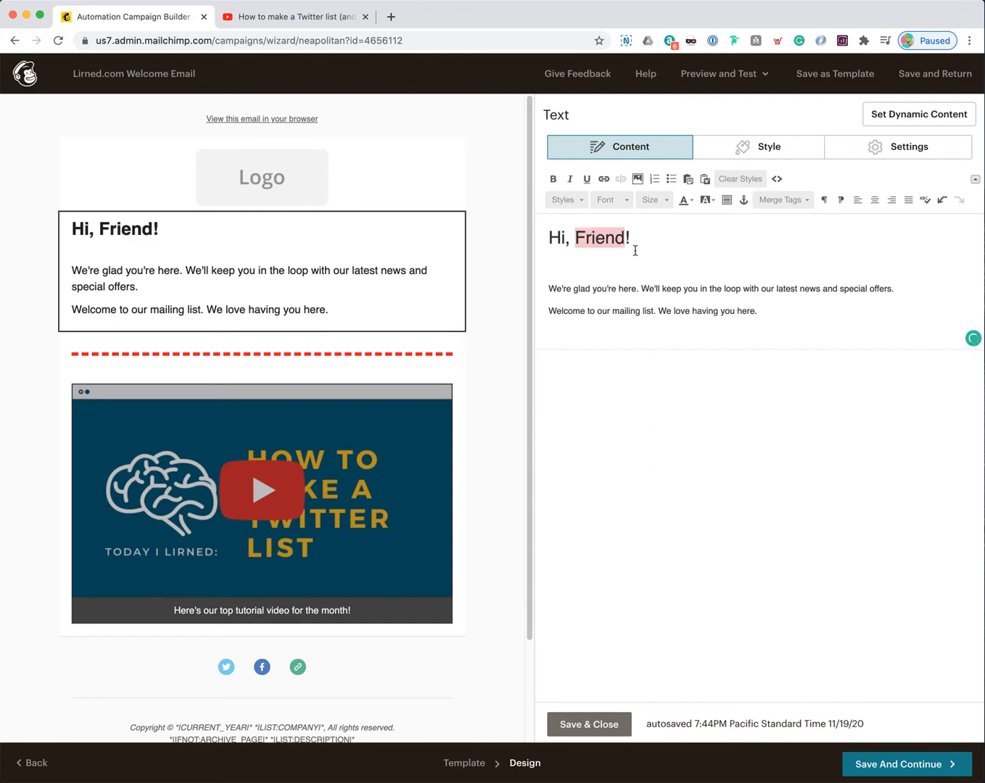
left_click(781, 199)
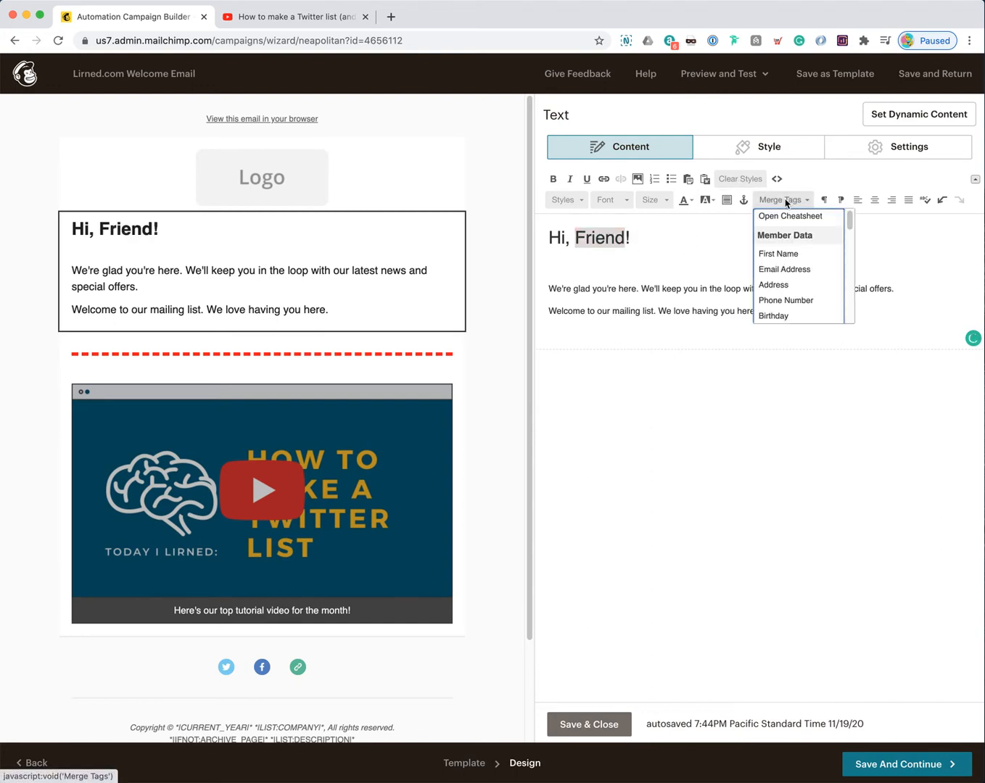
left_click(774, 254)
left_click(689, 236)
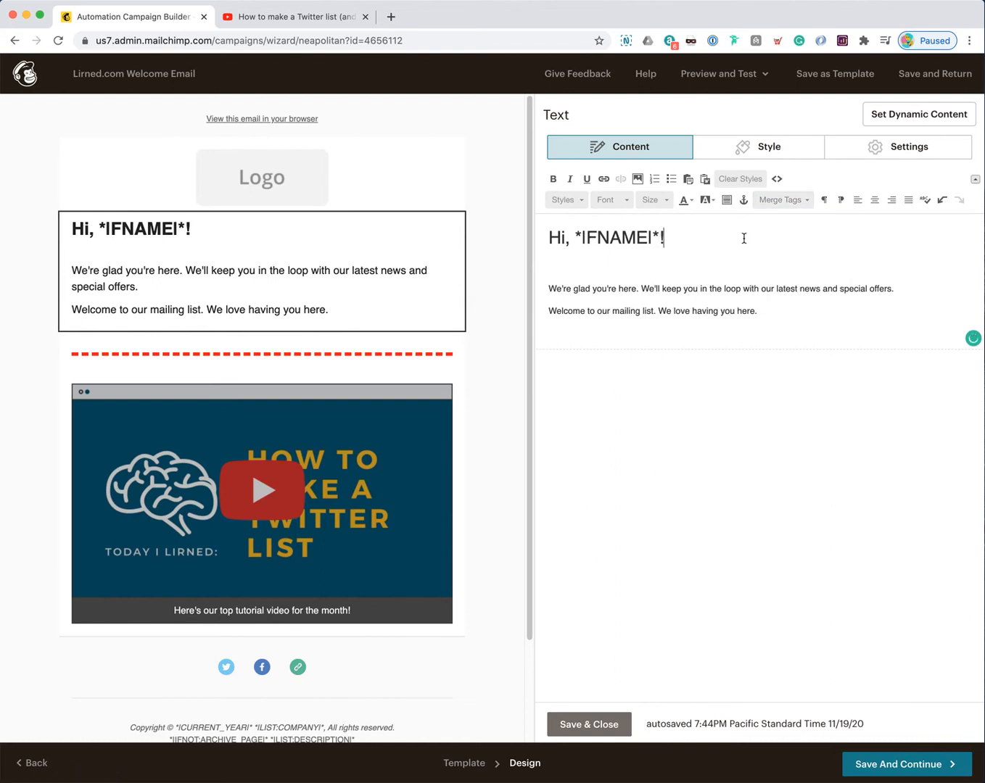
key("BackSpace")
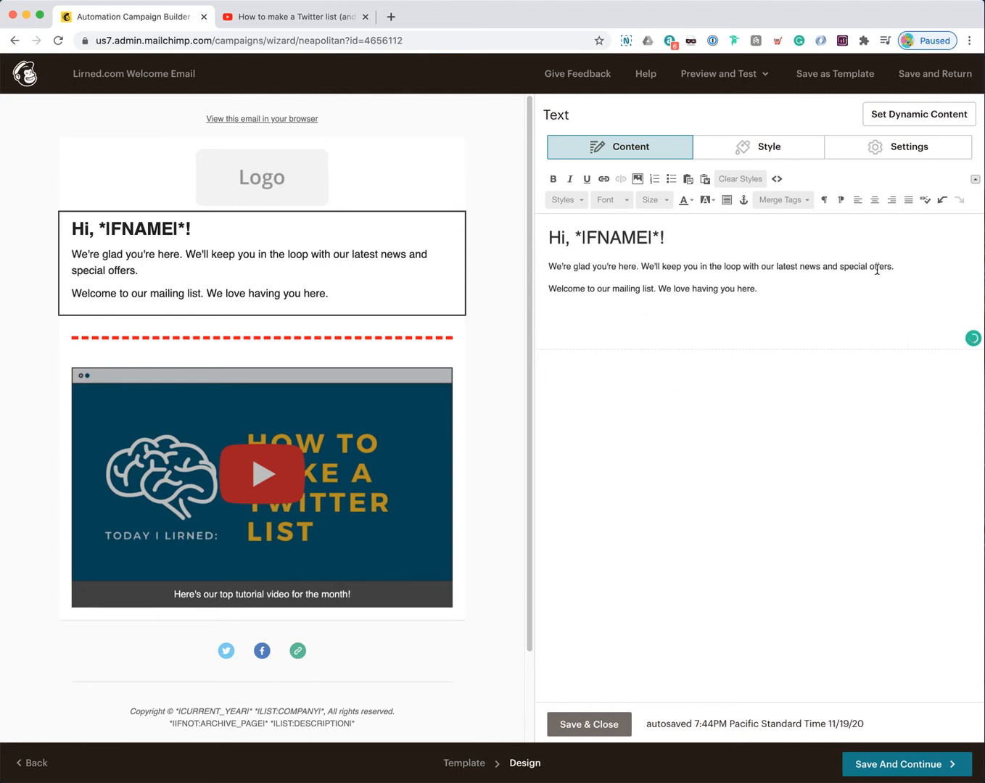
Step: Replace the first body sentence with thanks for committing to tech education and joining the Lirned family
left_click_drag(900, 265, 545, 264)
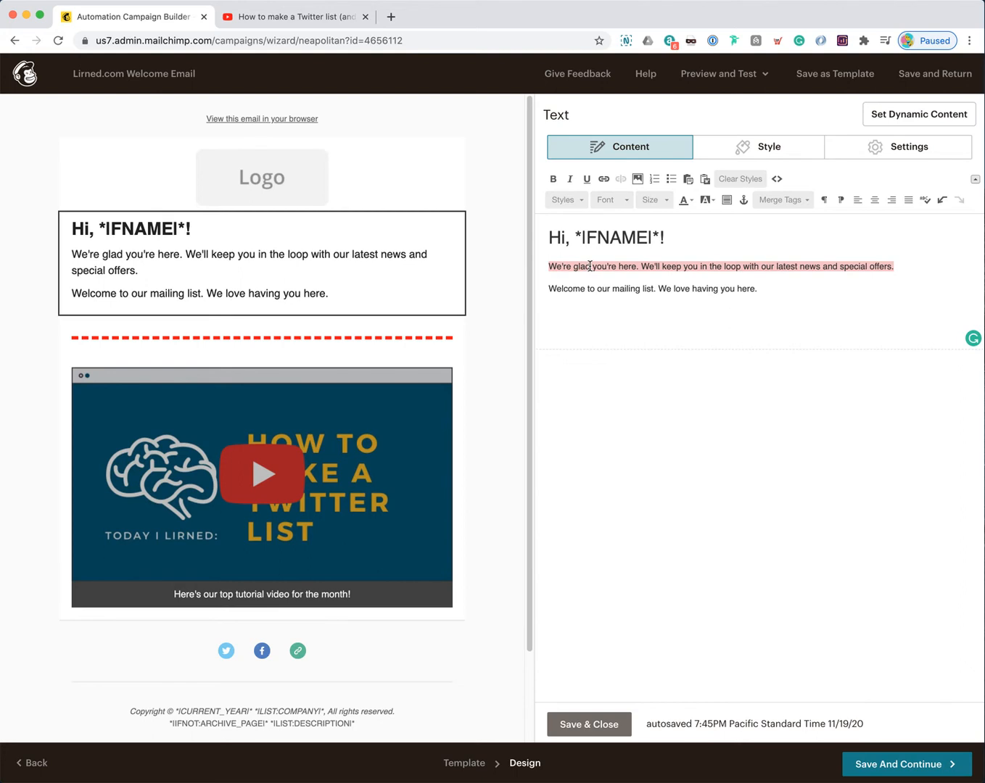
type("Thank you so m")
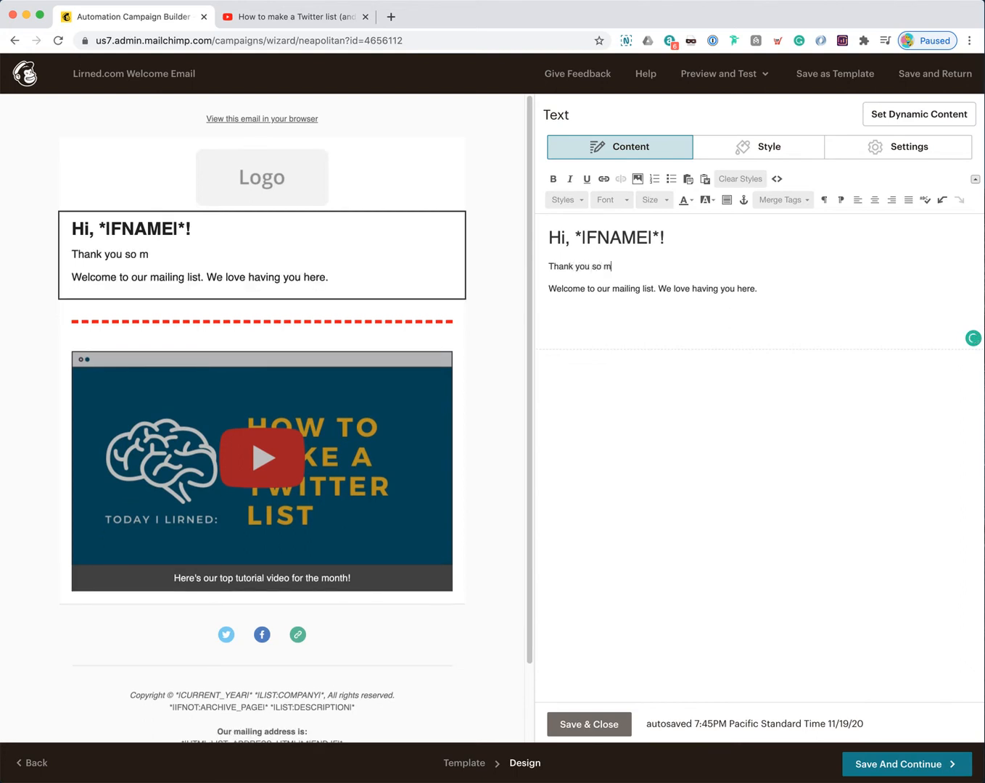
type("uch for committing to your ")
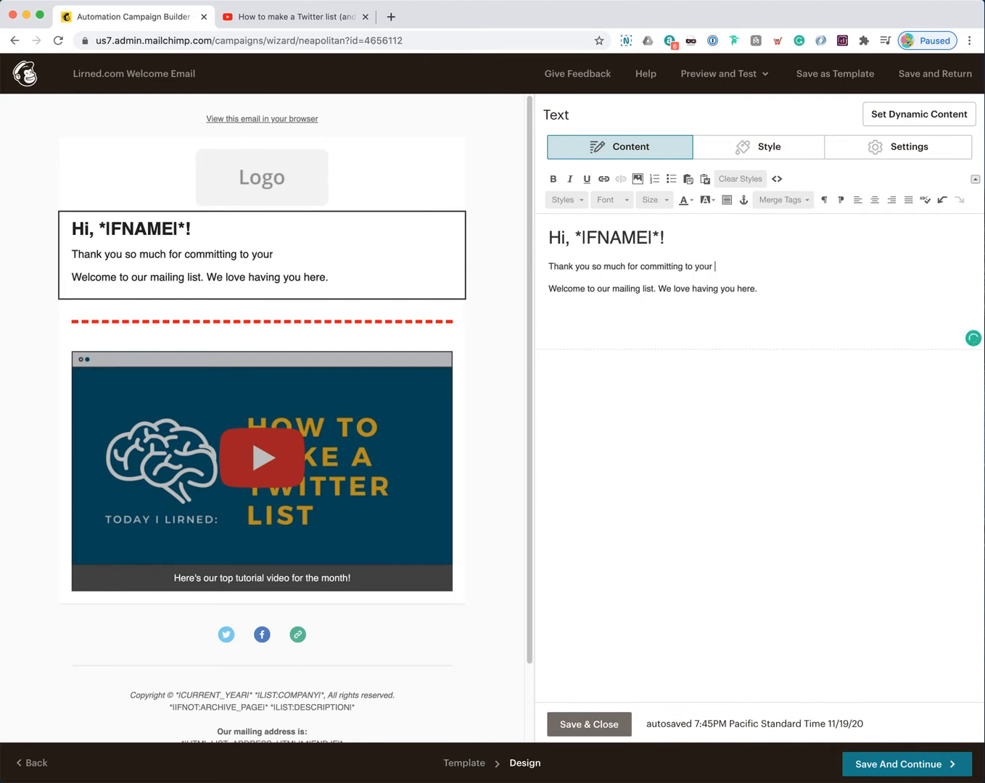
type("tech education")
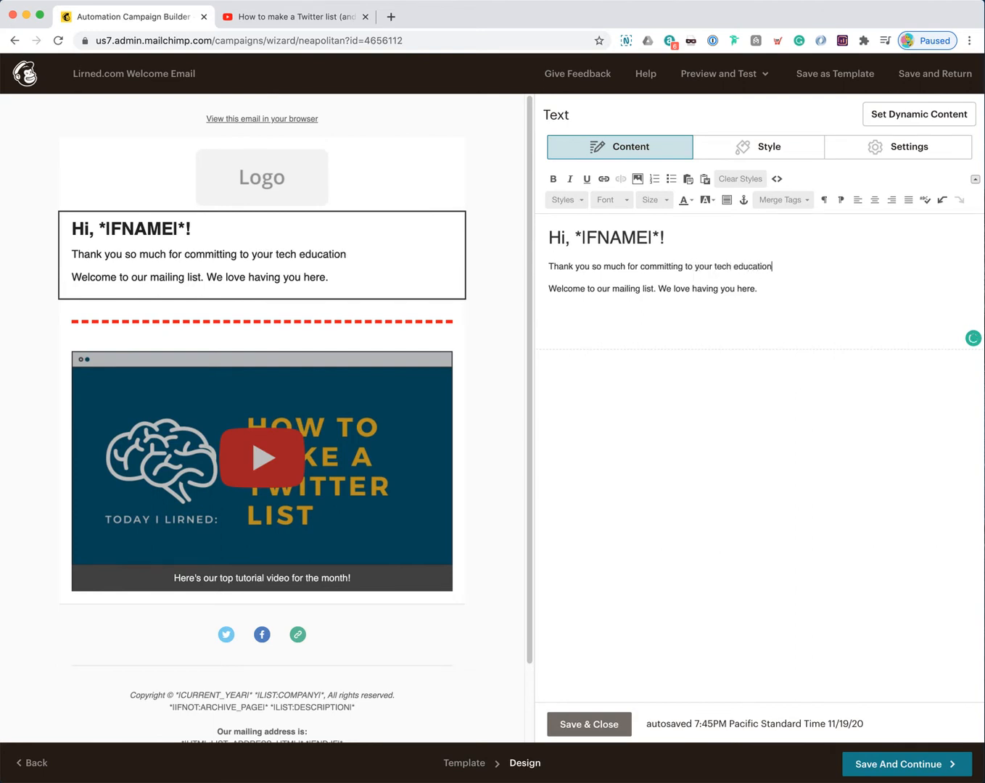
type("! We're honoured to hve")
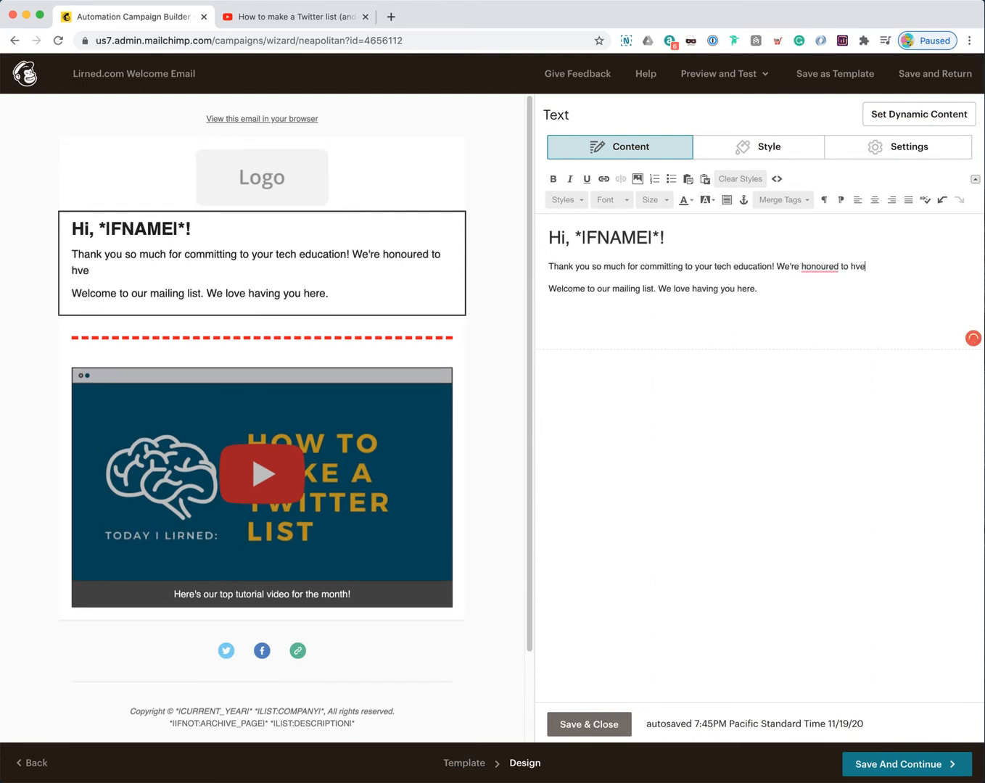
key("BackSpace")
key("BackSpace")
type("ave you as pa")
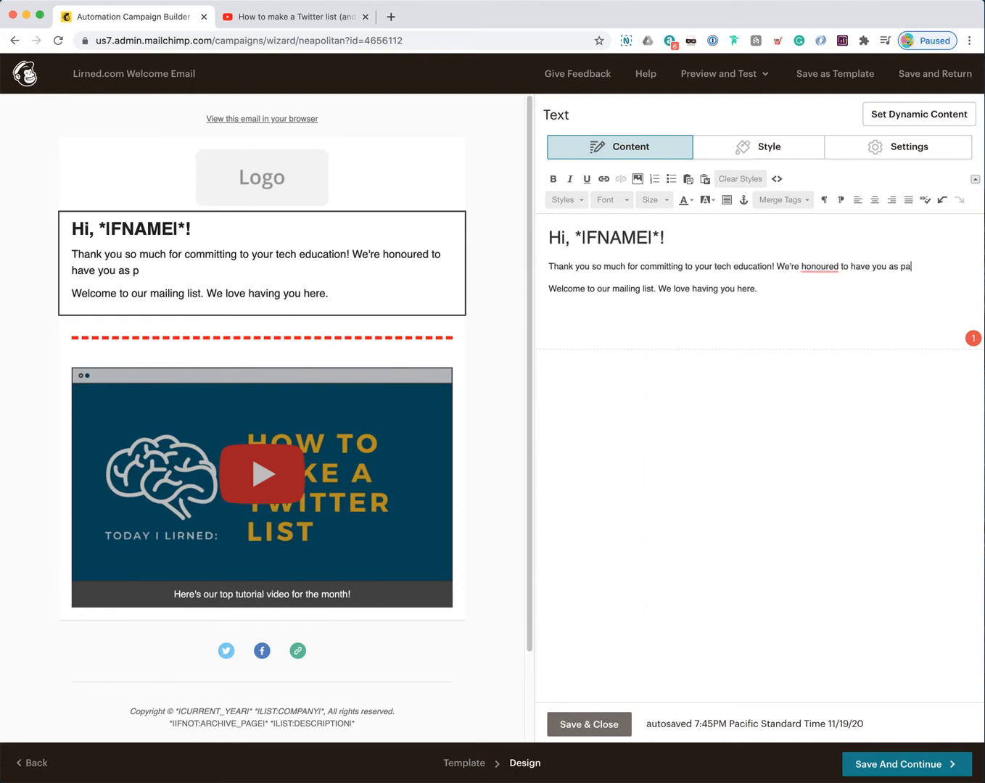
type("rt of the Lirned family, and can't wait ")
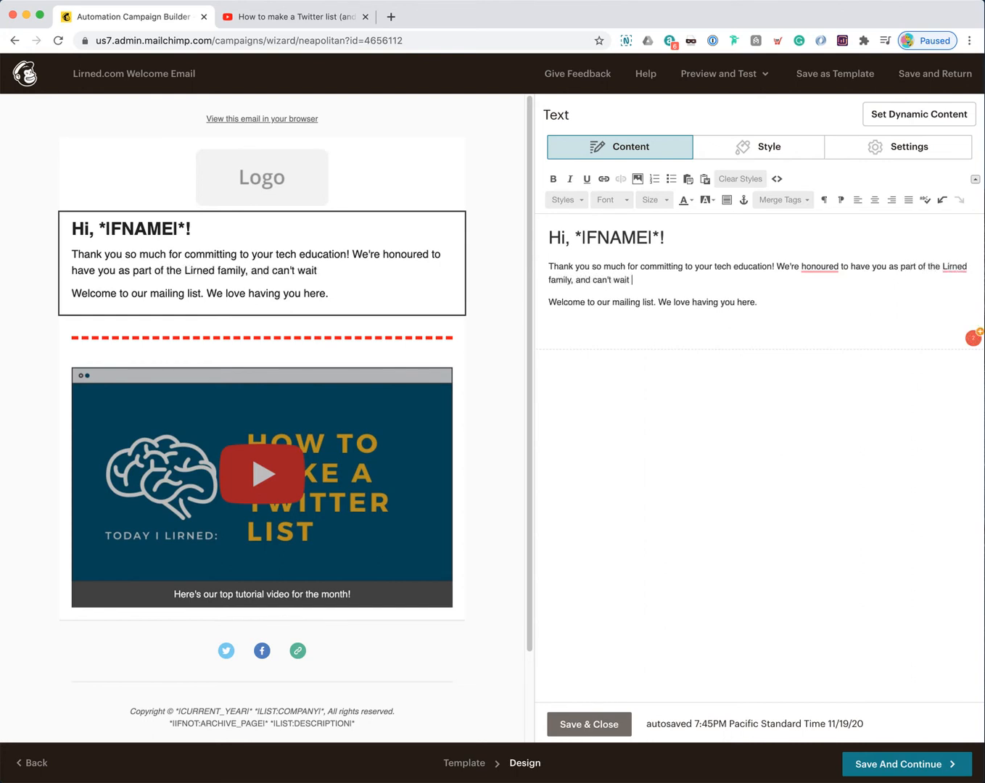
type("to see what you th")
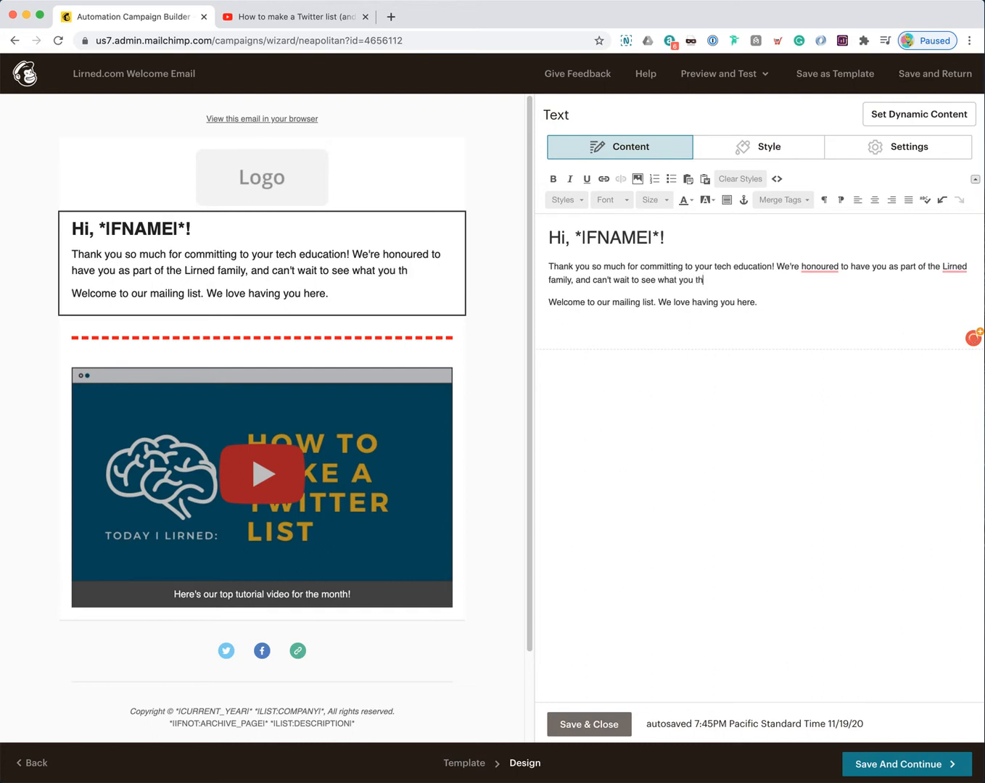
type("ink of our tutorials.")
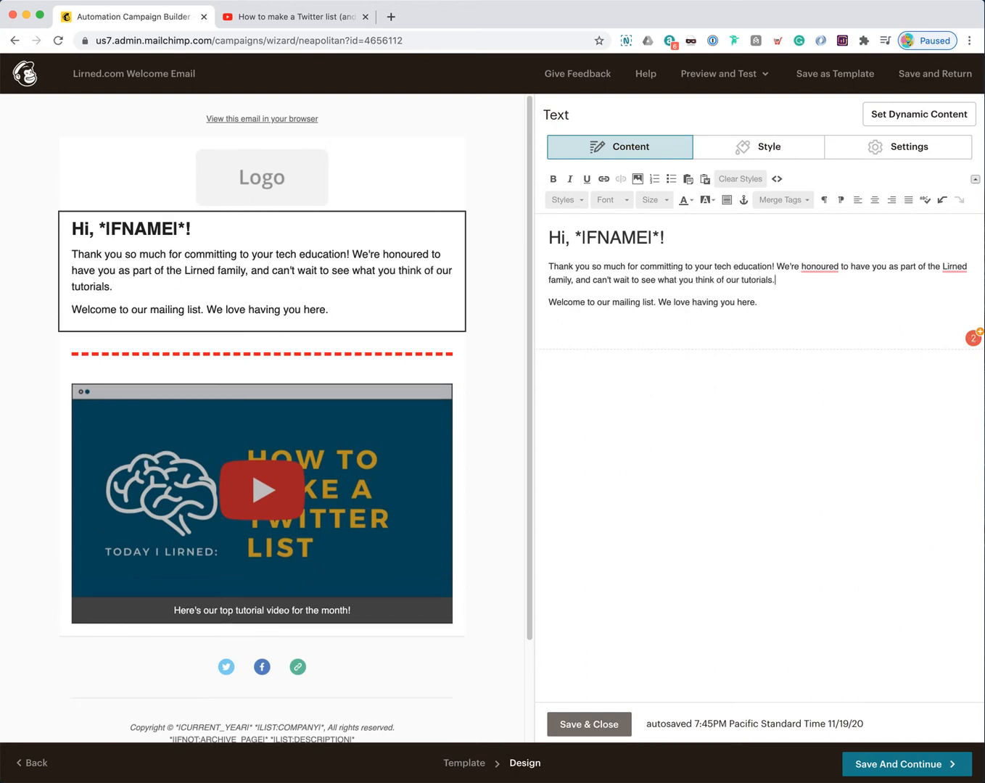
Step: Point readers to the popular tutorial below, invite replies ending 'Have a wonderful day.', and save
left_click_drag(764, 301, 536, 304)
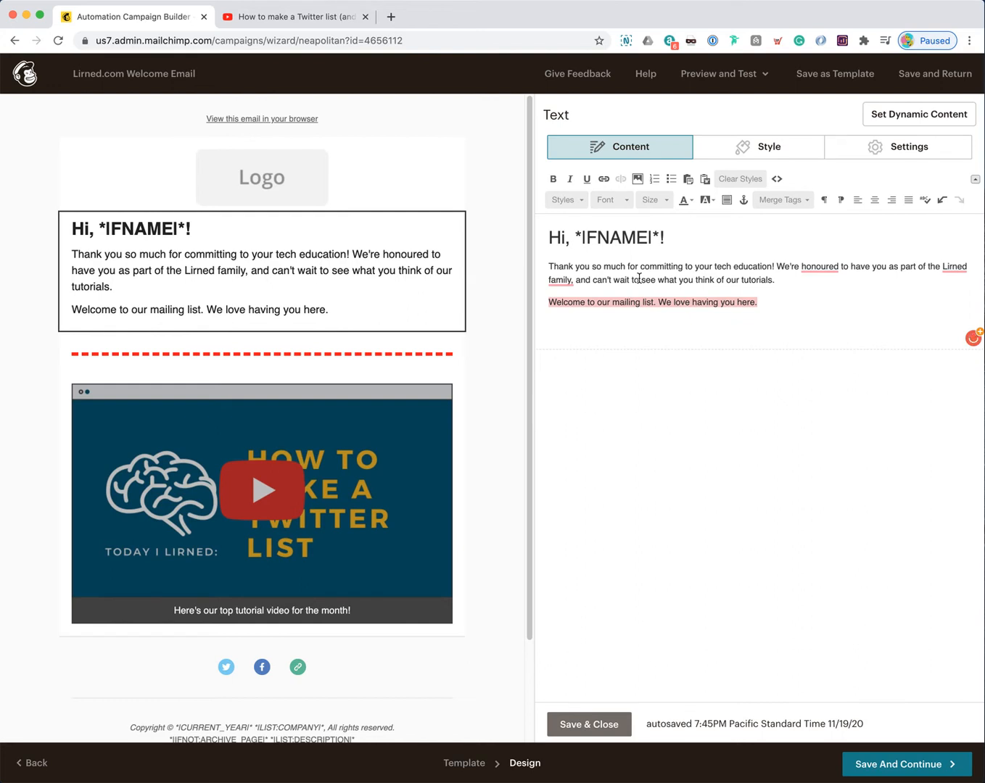
type("In fact, why won")
key("BackSpace")
key("BackSpace")
key("BackSpace")
type("don't you watch our most popul")
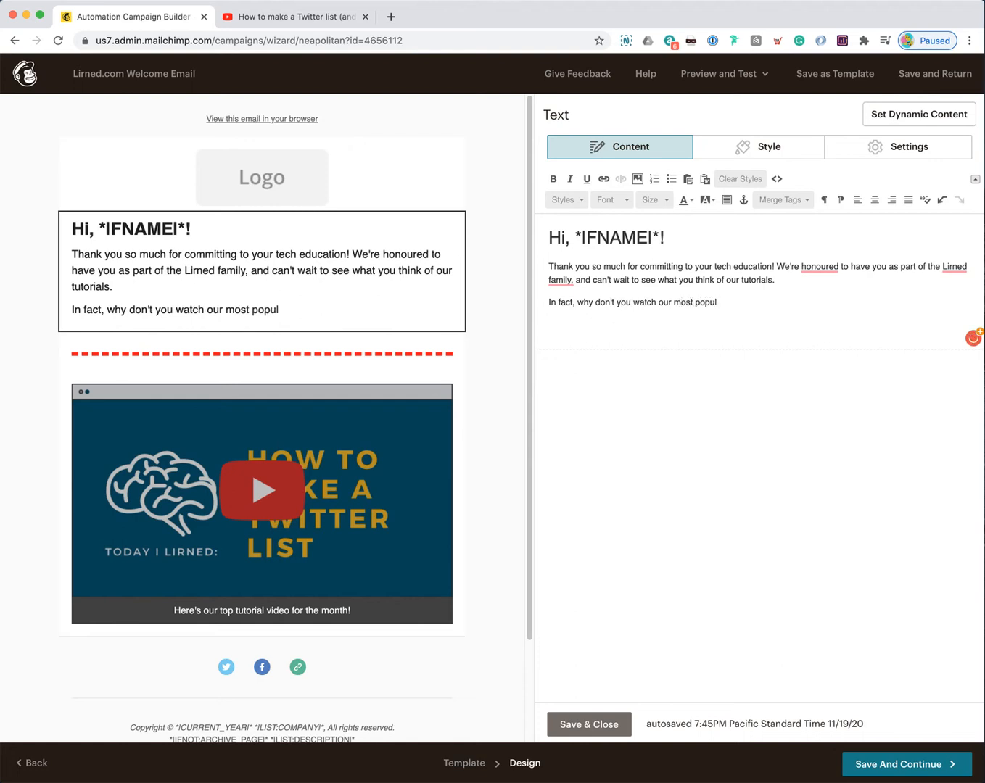
type("ar tutorial just below!")
key("Return")
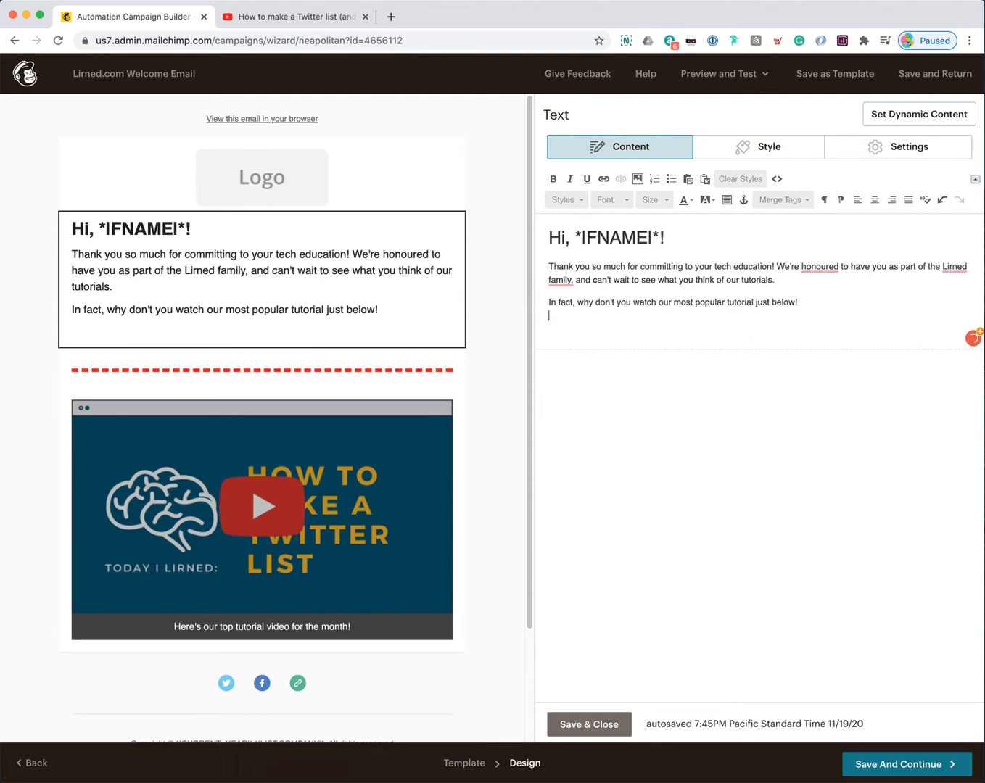
type("If you have any ques")
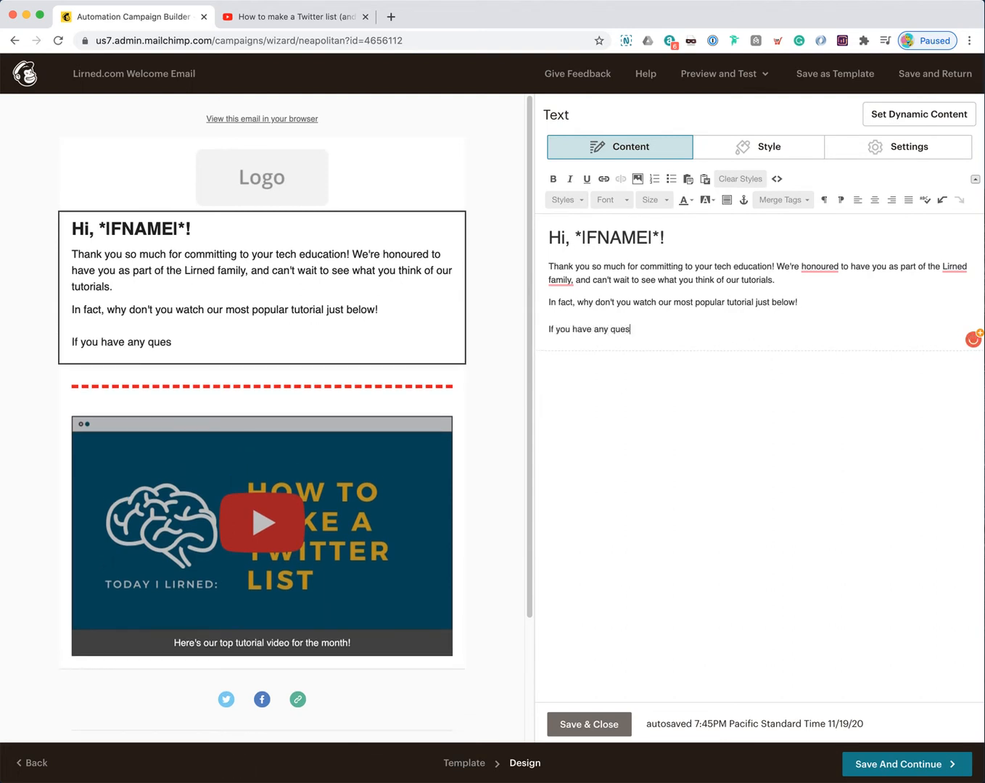
type("tions, just reply to t")
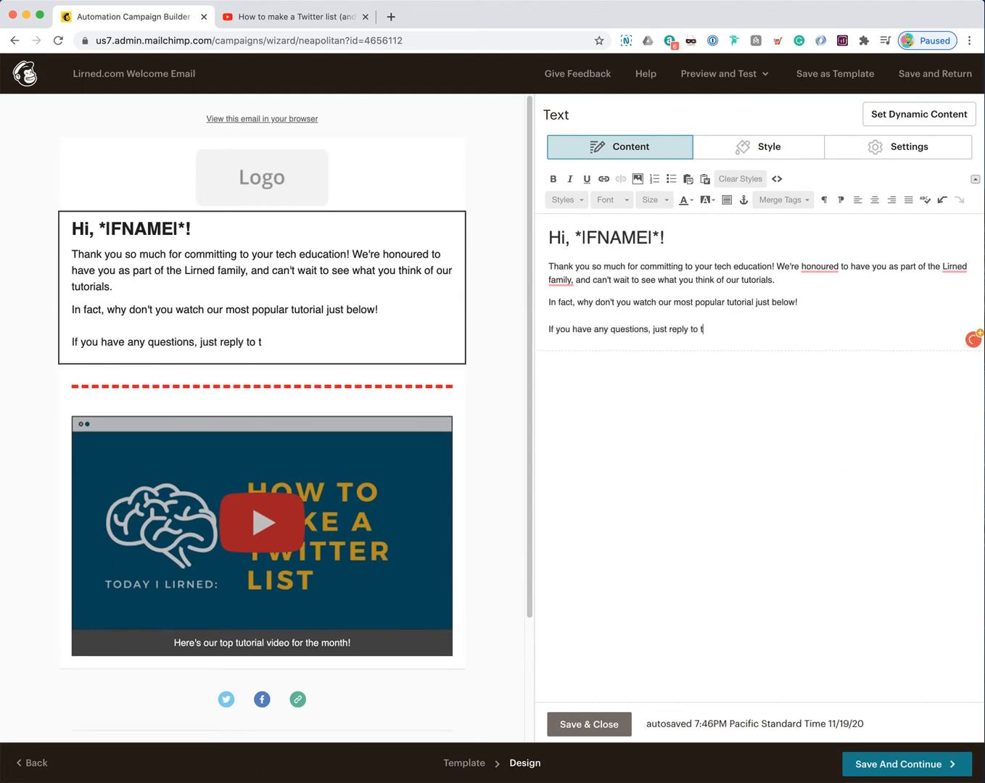
type("his email! Ha")
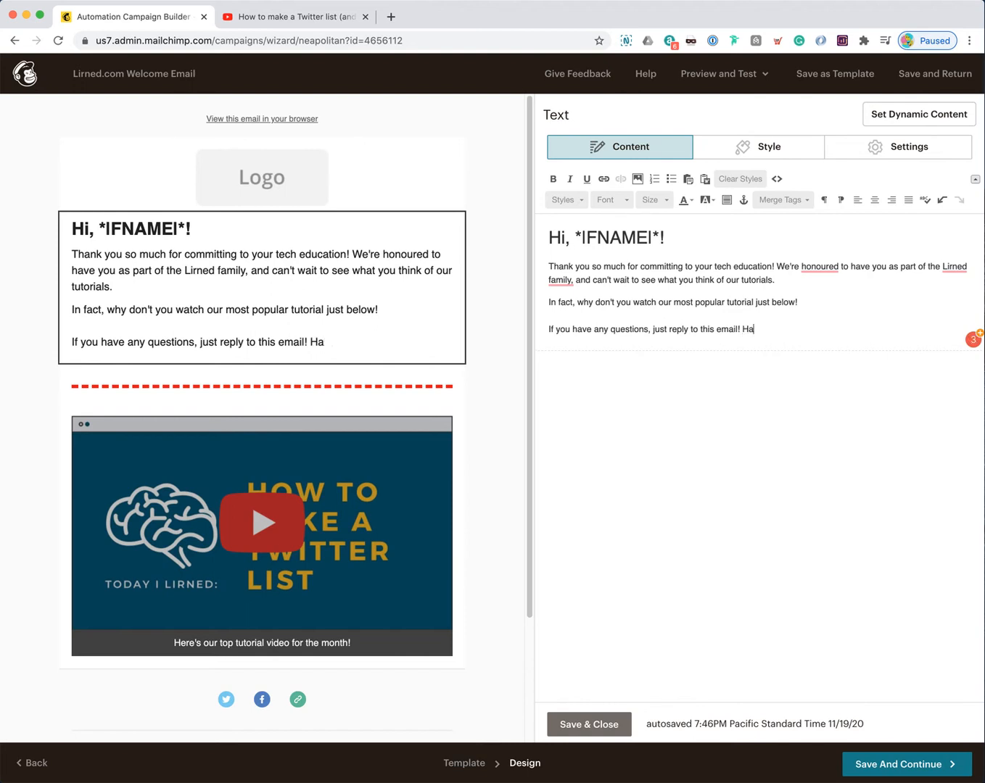
type("ve a wonderful day.")
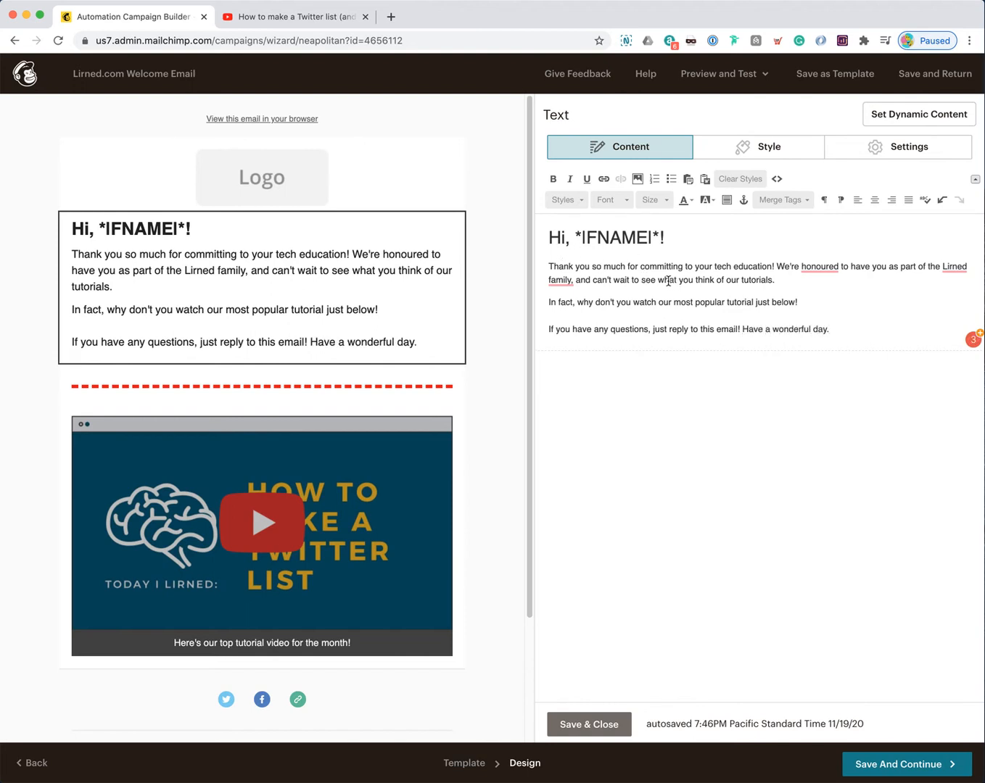
mouse_move(410, 315)
left_click(588, 724)
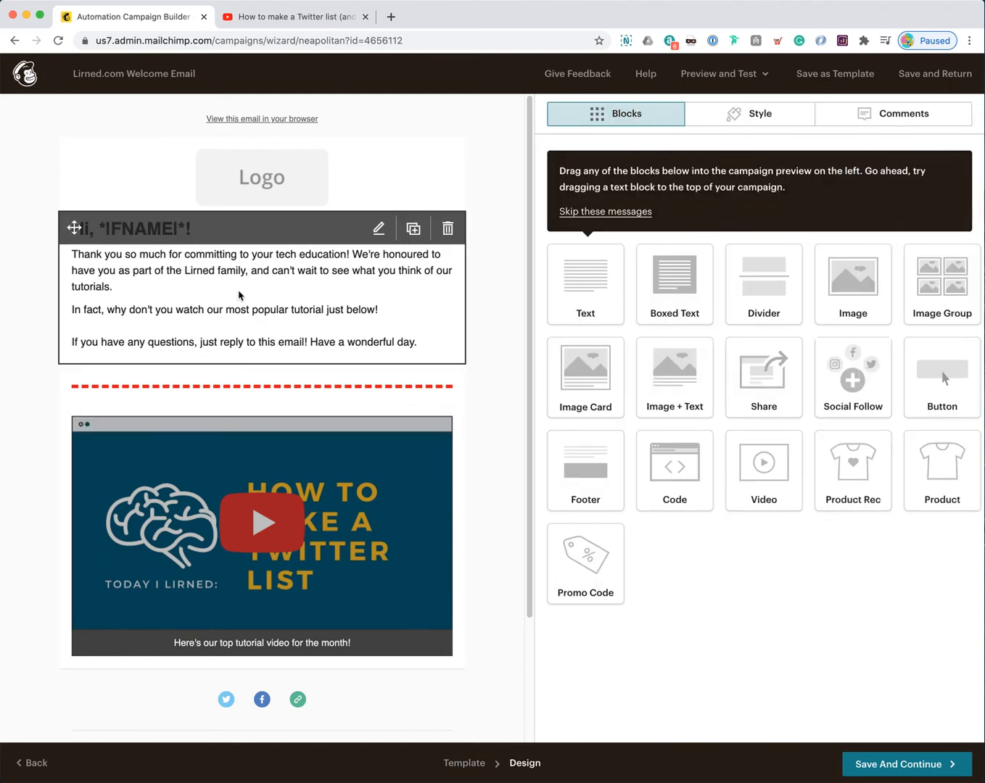
Step: Swap the header logo for the Lirned image rsz_lirned-1.png and shrink it to about 80%
mouse_move(266, 190)
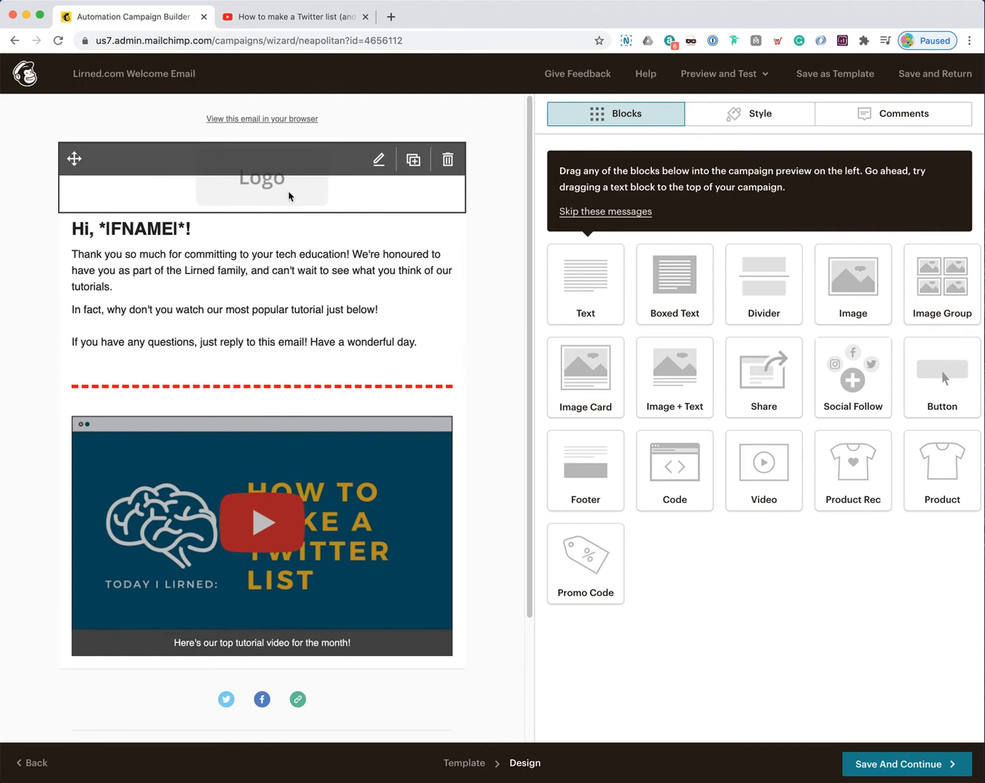
left_click(288, 196)
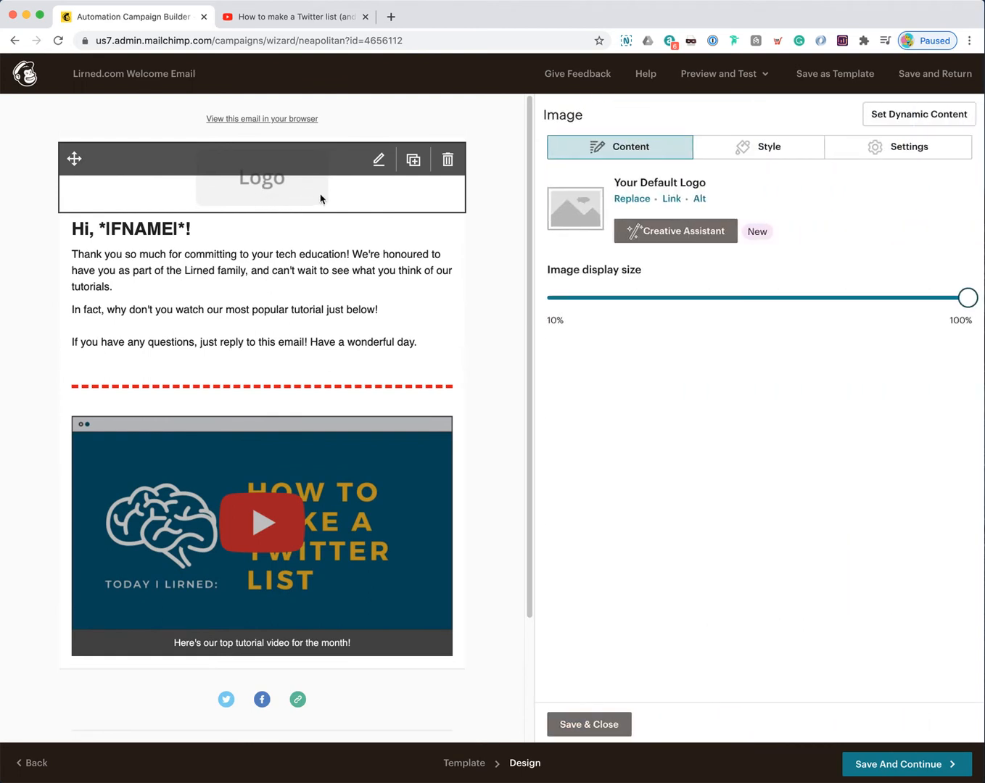
left_click(638, 204)
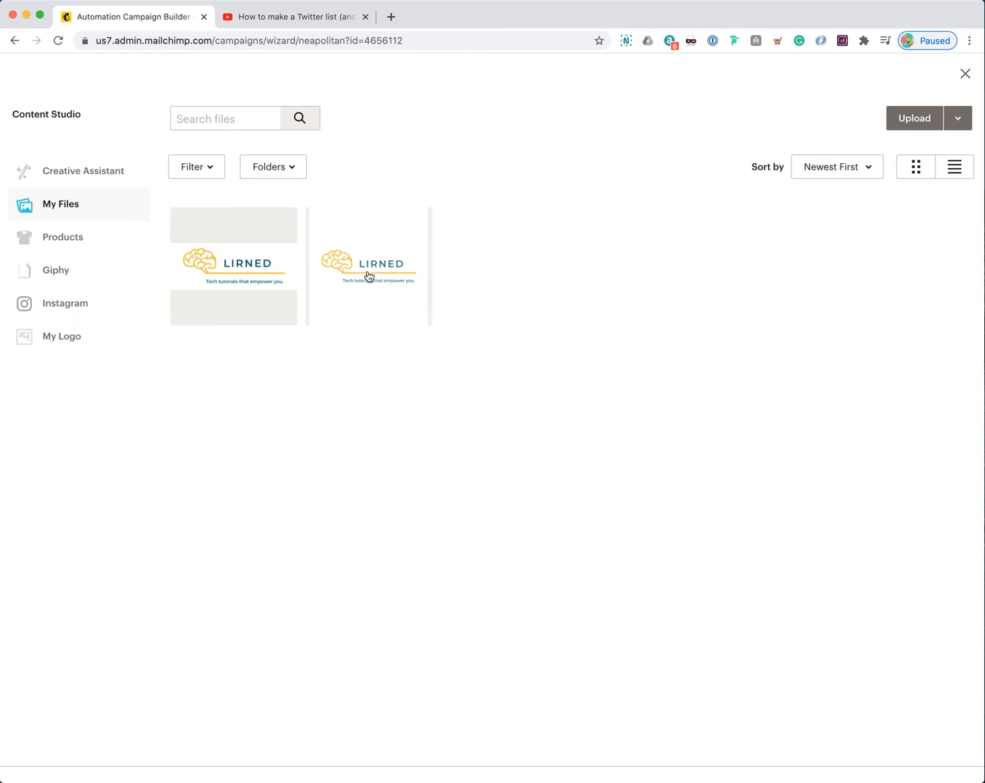
left_click(240, 276)
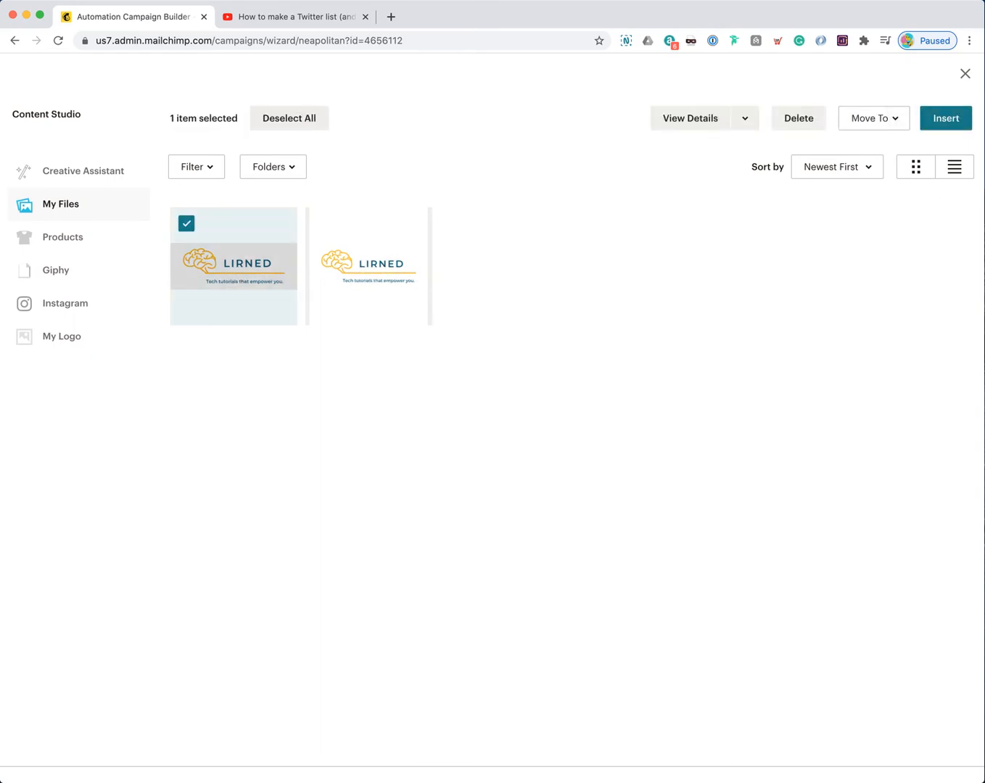
left_click(944, 118)
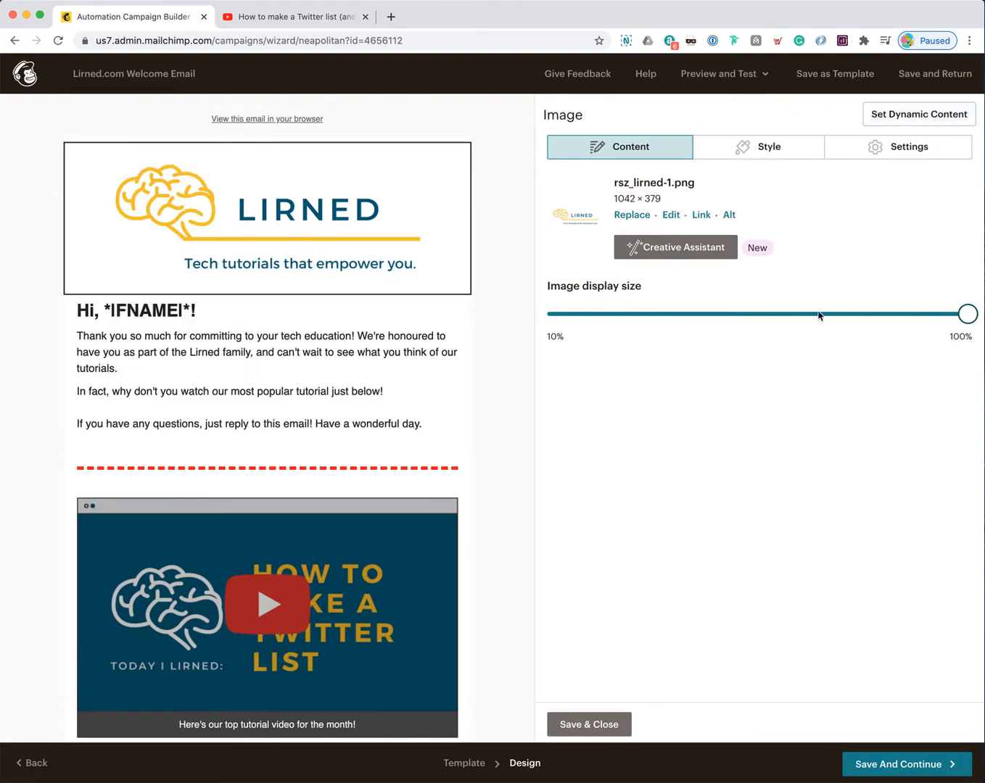
left_click_drag(967, 314, 894, 331)
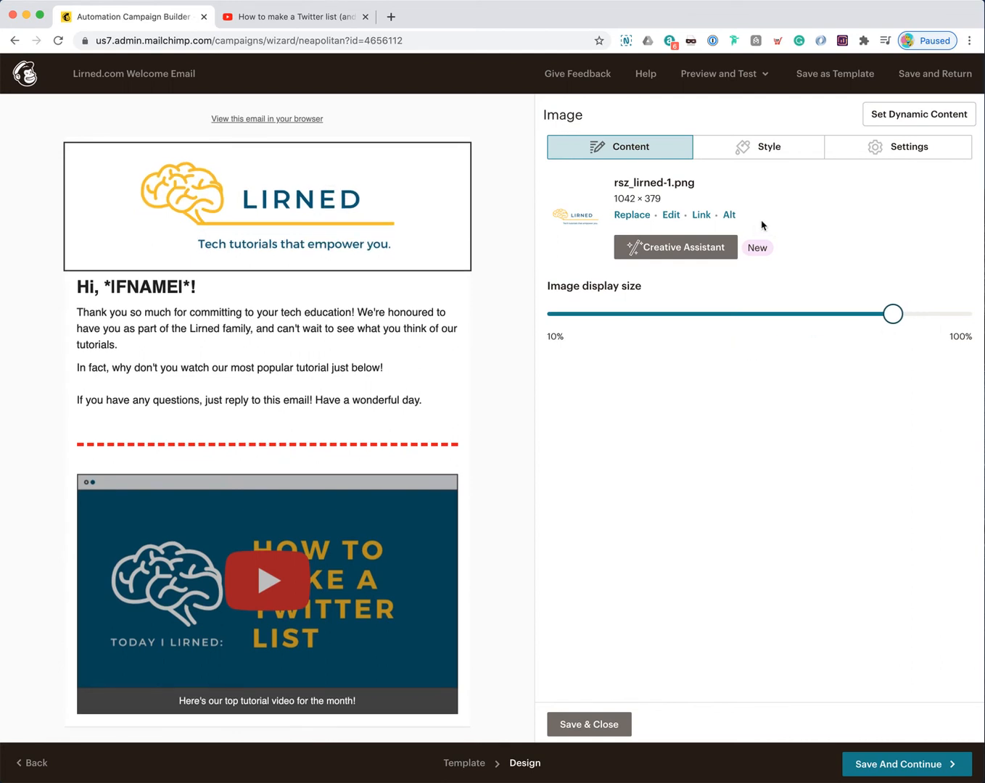
left_click(763, 154)
left_click(729, 239)
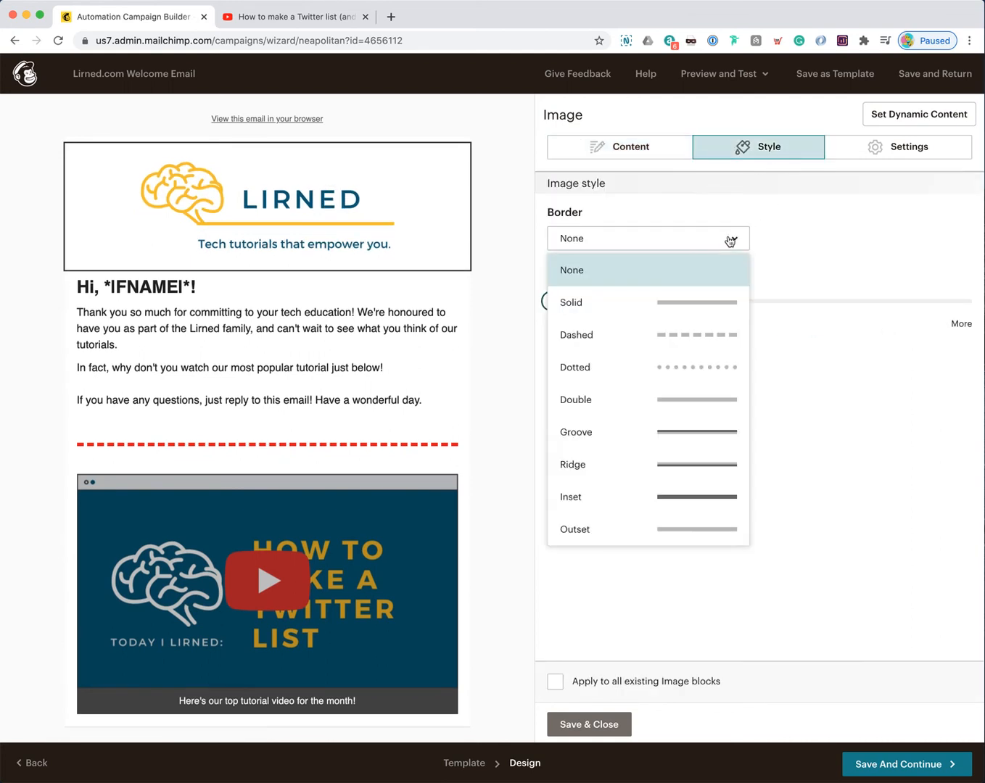
left_click(692, 303)
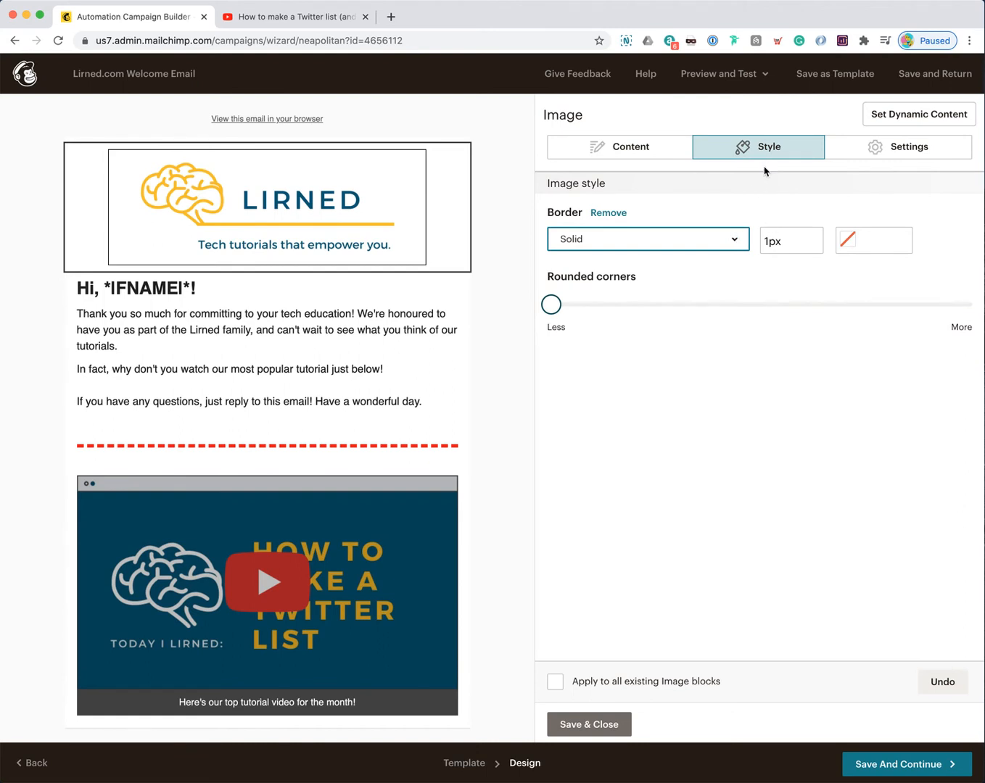
left_click(697, 240)
left_click(620, 274)
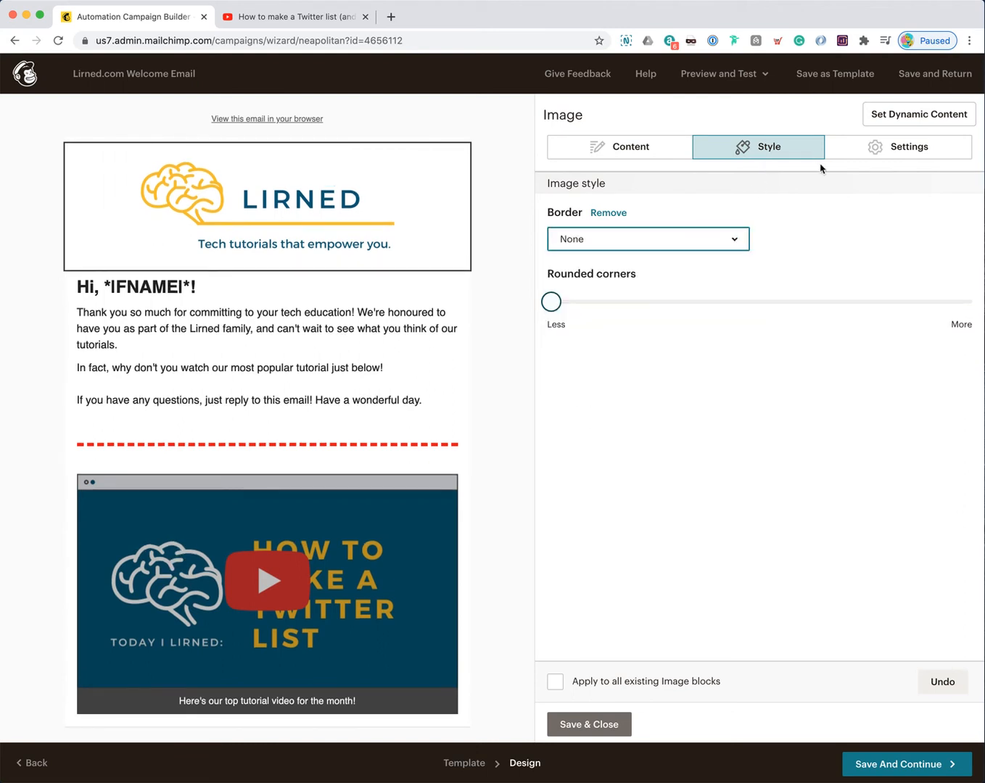
left_click(883, 150)
left_click(650, 243)
left_click(628, 268)
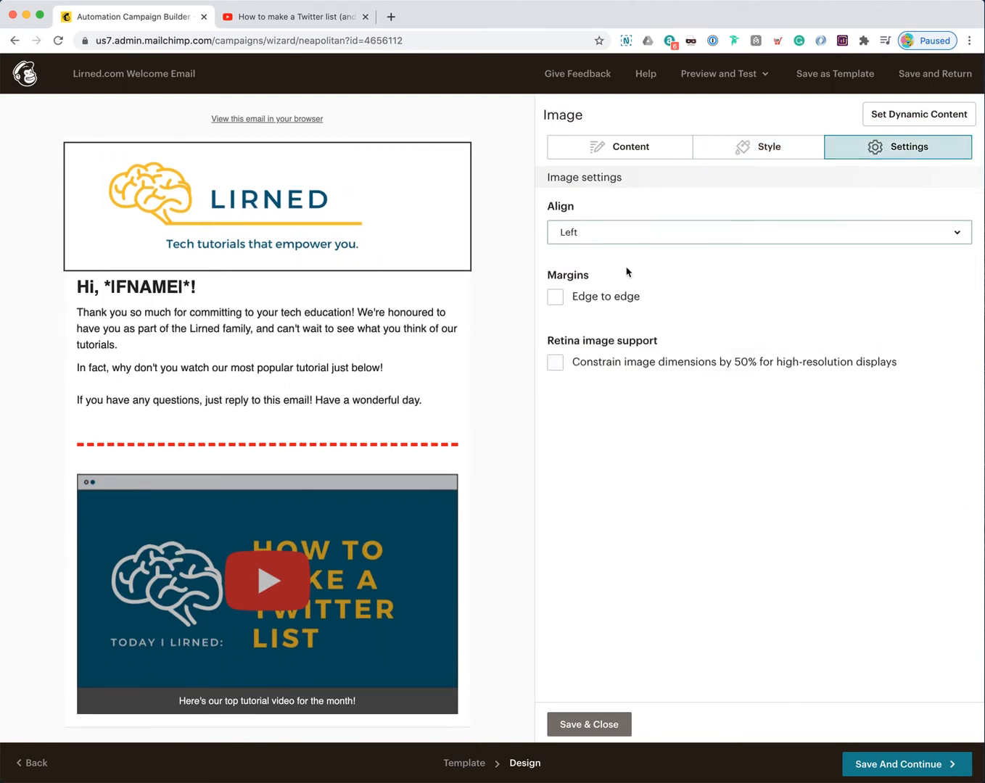
left_click(642, 243)
left_click(644, 295)
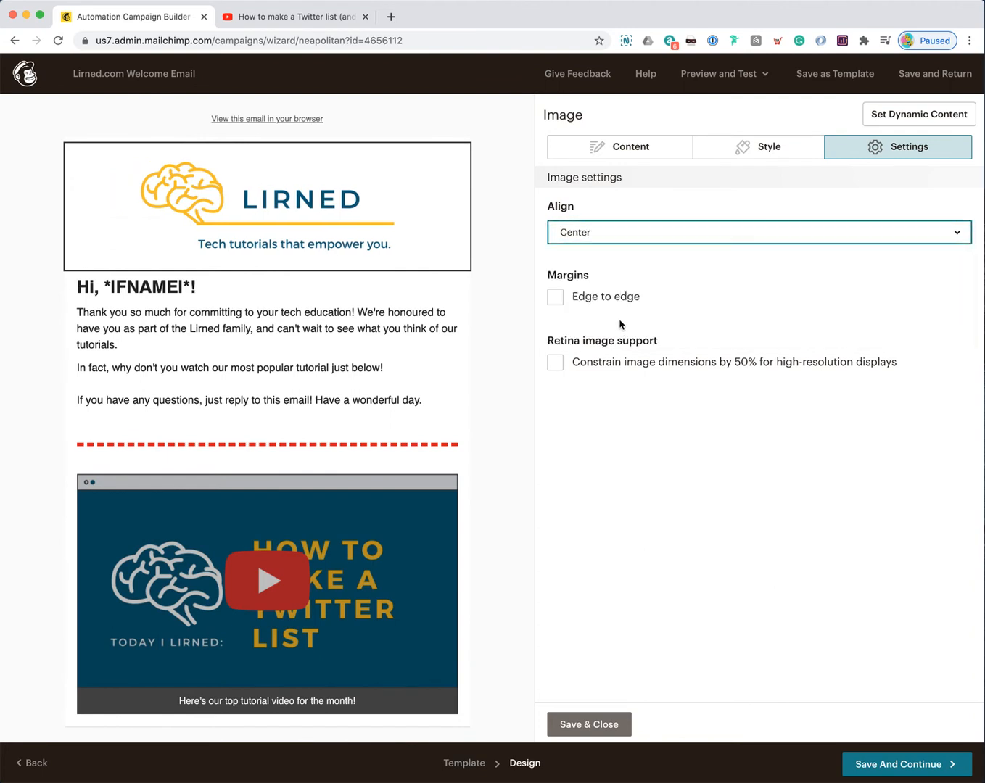
left_click(590, 297)
left_click(588, 298)
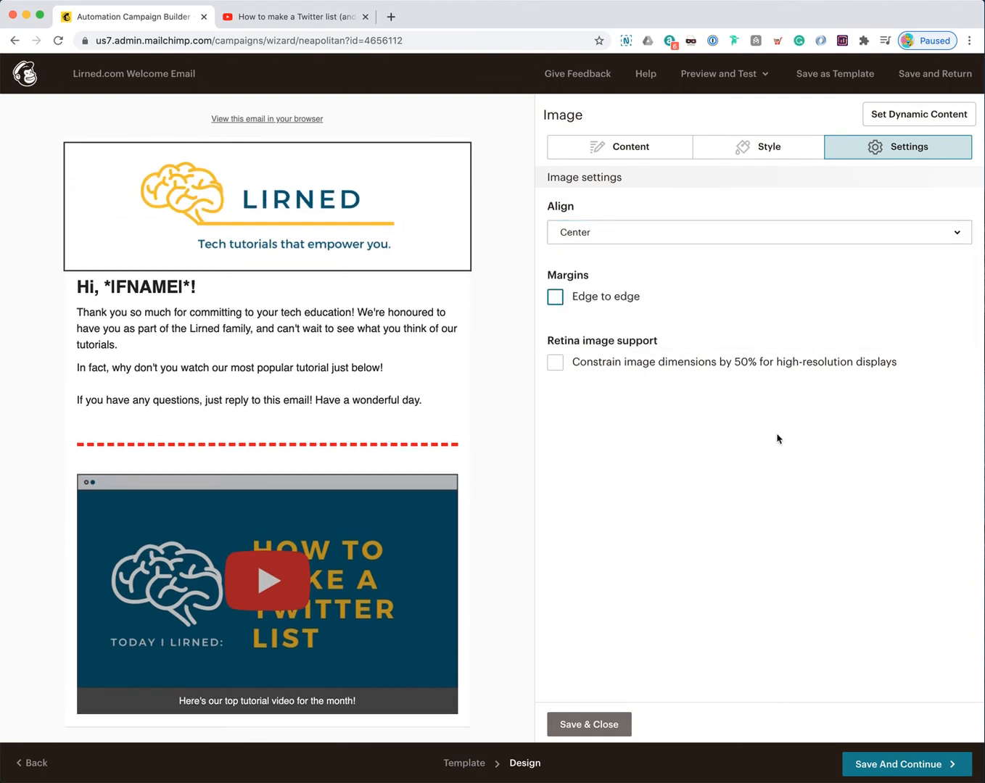
left_click(657, 147)
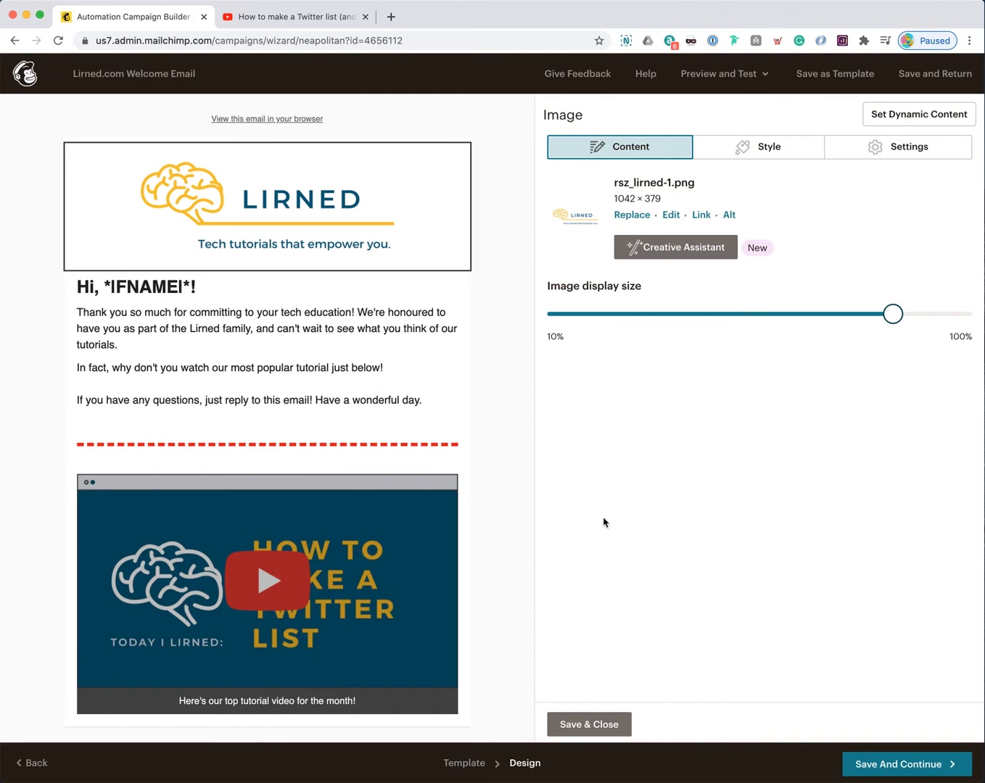
left_click(701, 215)
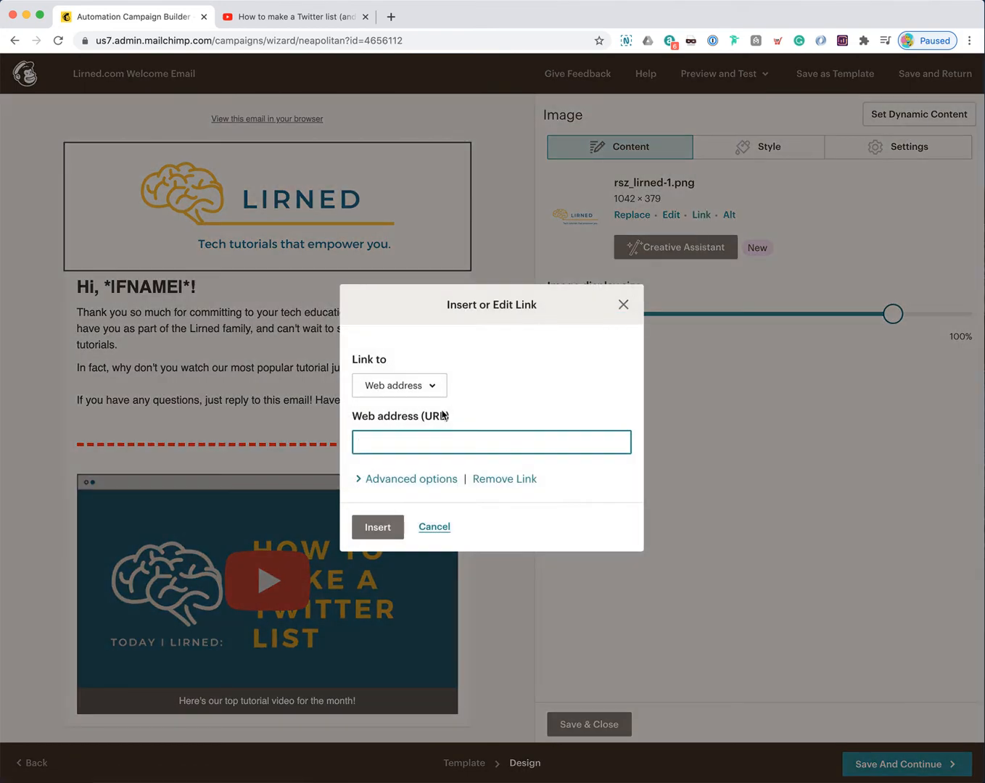
type("https://www.lirned.com")
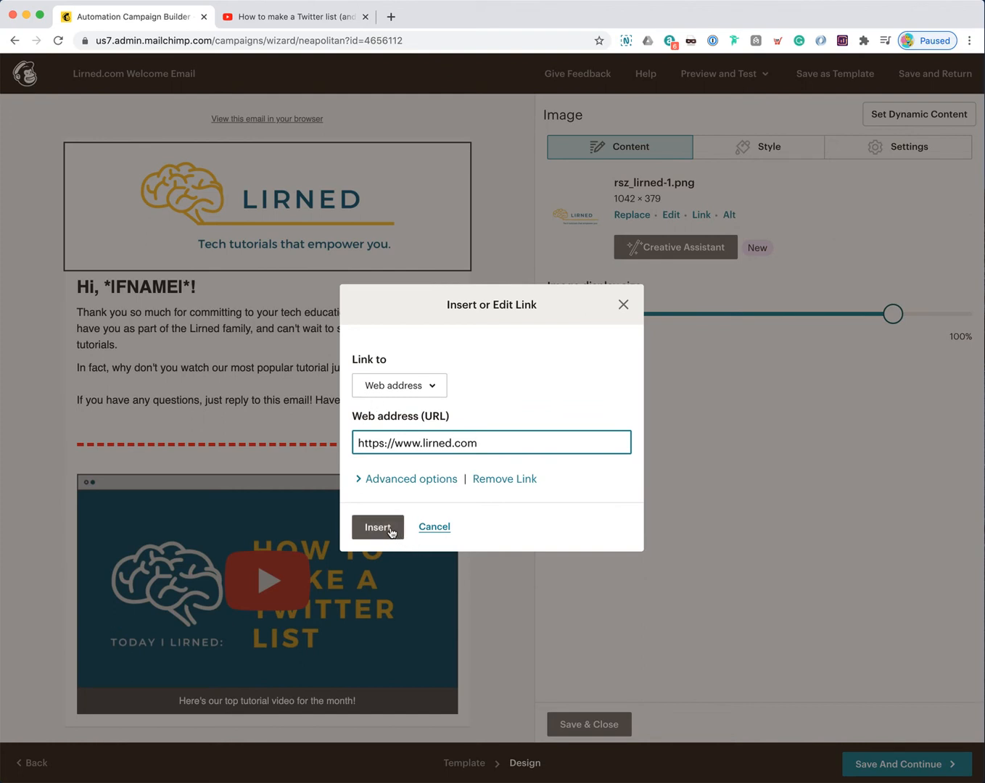
left_click(413, 479)
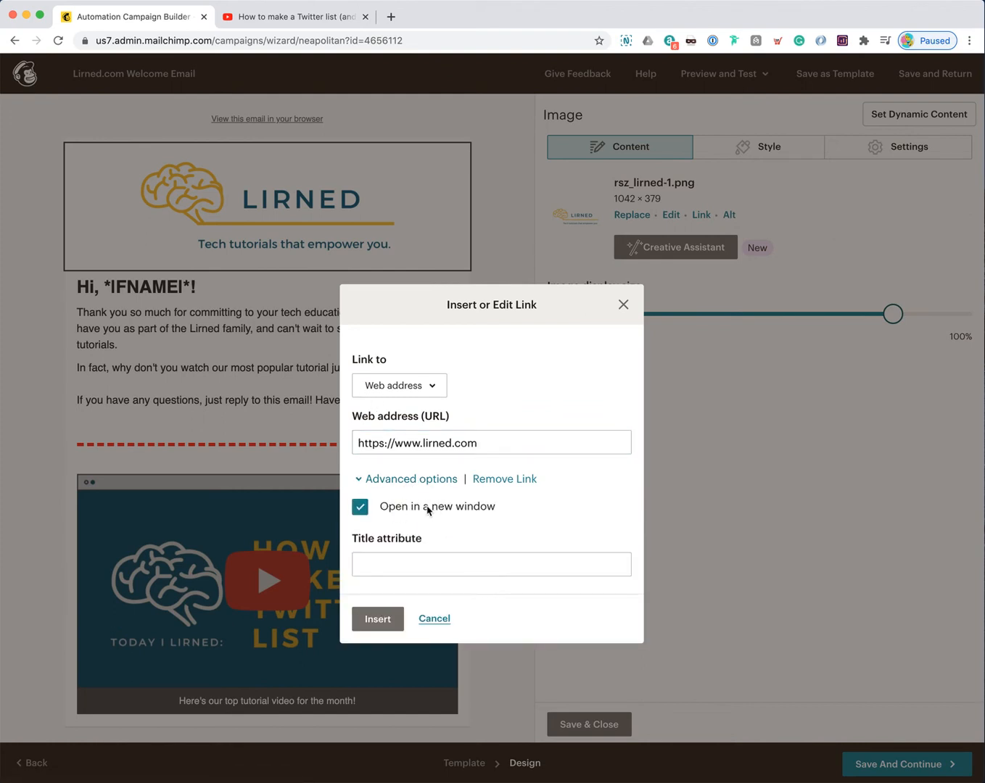
left_click(375, 618)
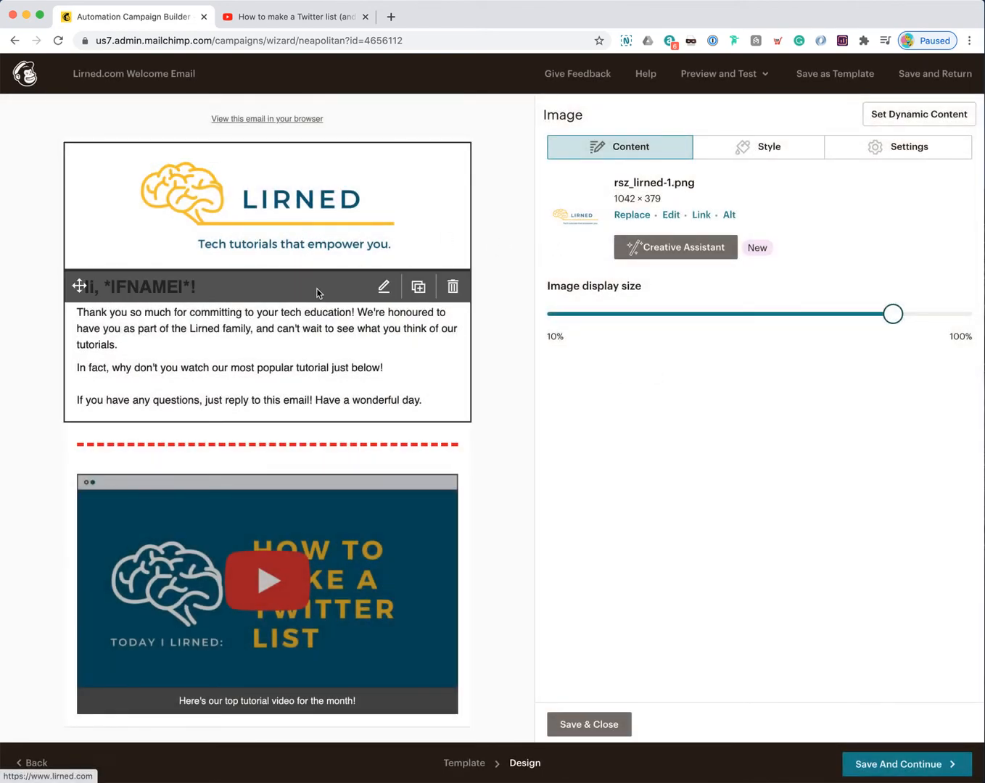
scroll(267, 584, "down", 1)
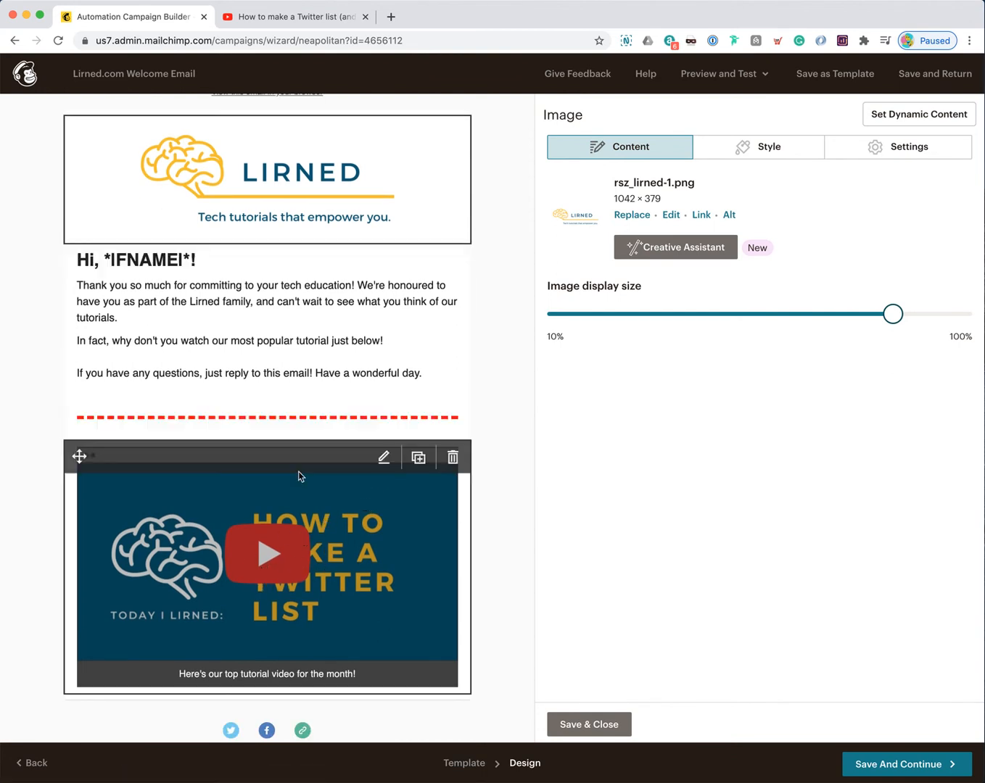
left_click(591, 725)
scroll(485, 332, "up", 1)
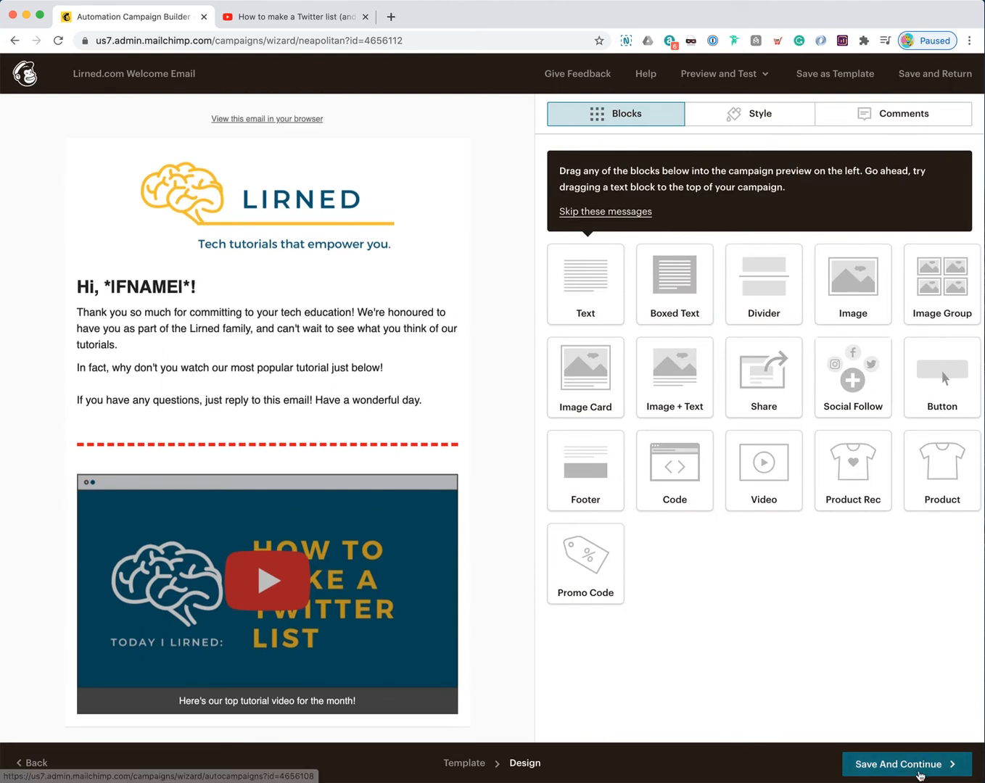
Step: Save the email design and return to the Lirned.com Welcome Email draft overview with its updated preview
left_click(921, 768)
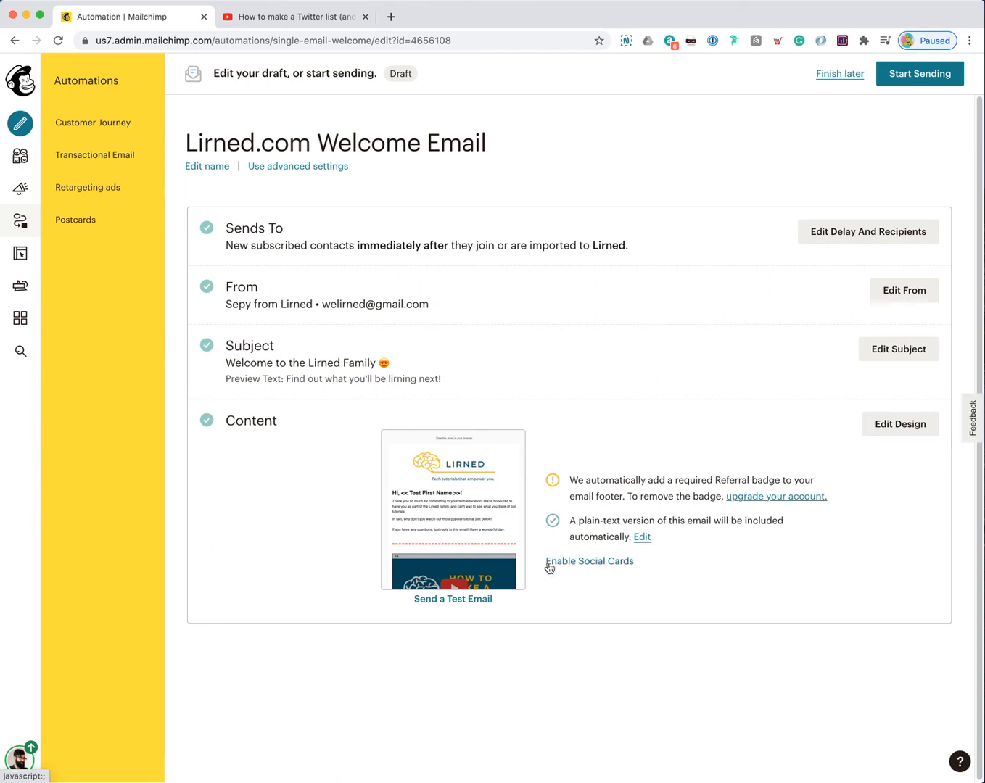
left_click_drag(312, 302, 255, 303)
left_click(249, 303)
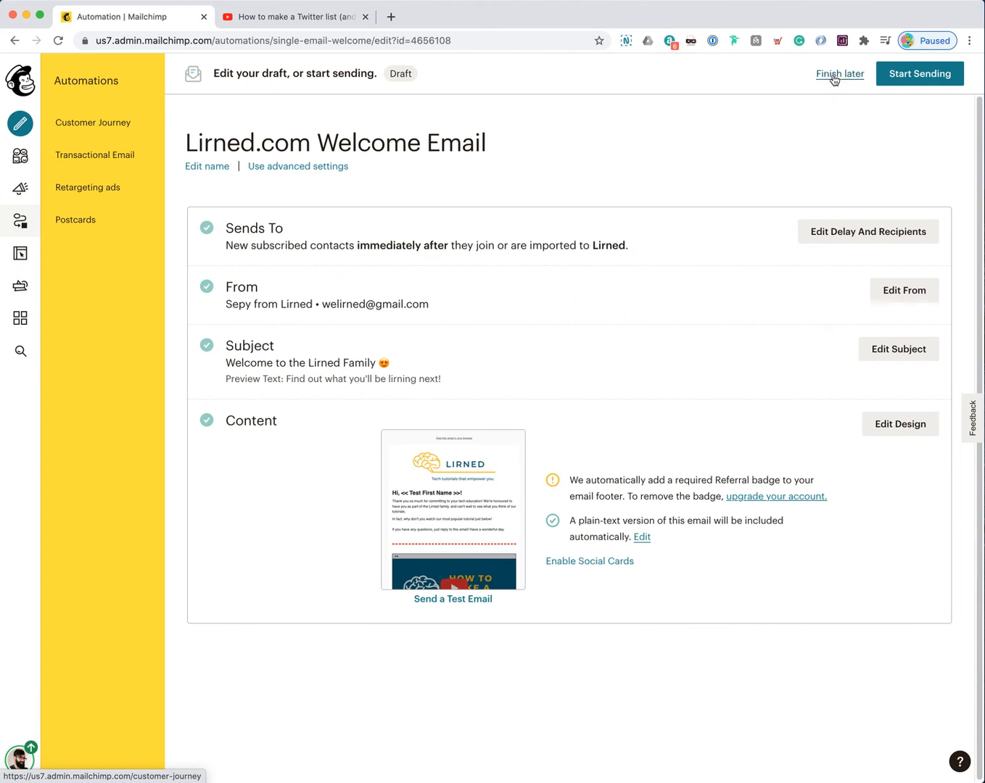
Step: Start sending the Lirned.com Welcome Email automation to the Lirned audience, confirming with Start Now
left_click(916, 77)
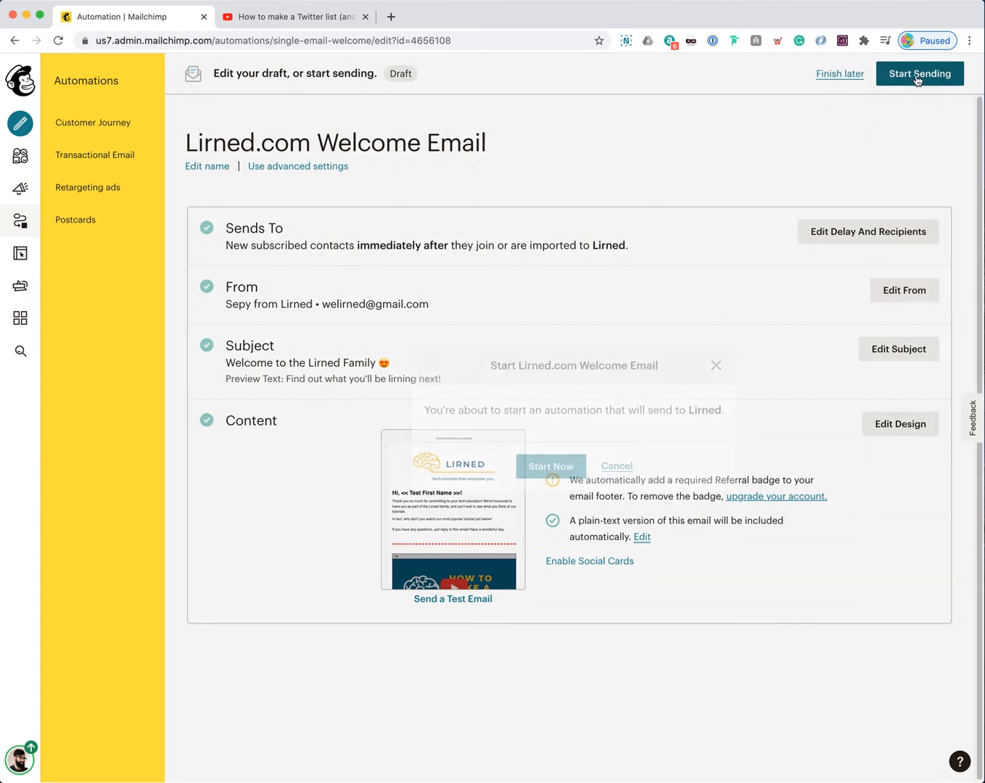
left_click_drag(426, 405, 711, 405)
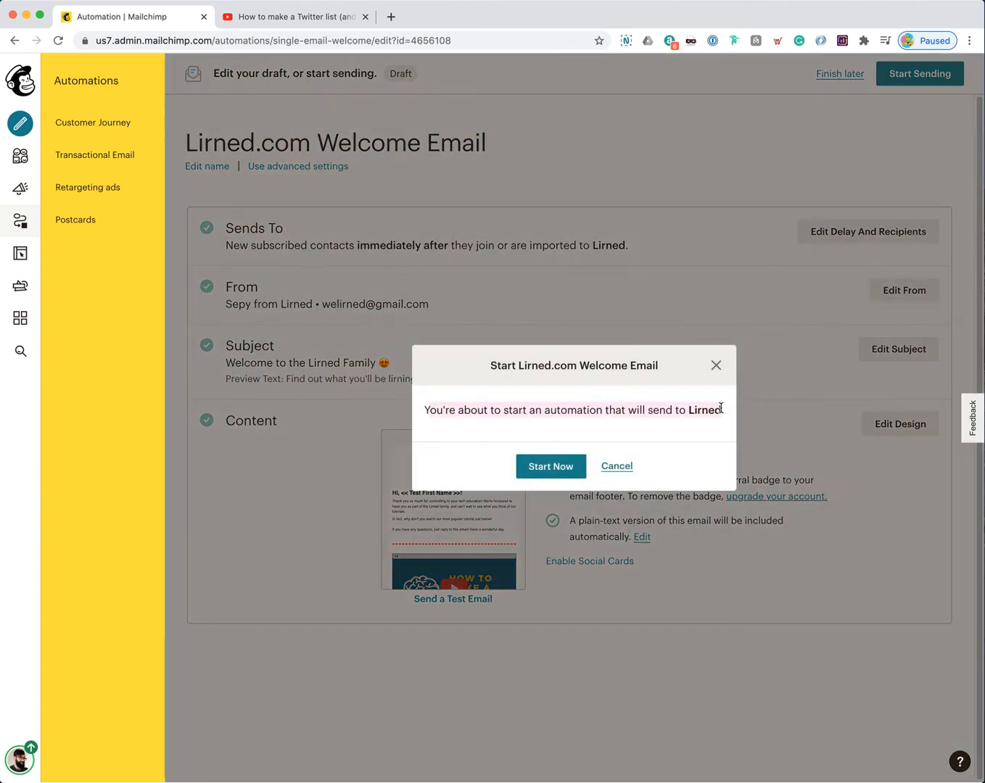
double_click(704, 412)
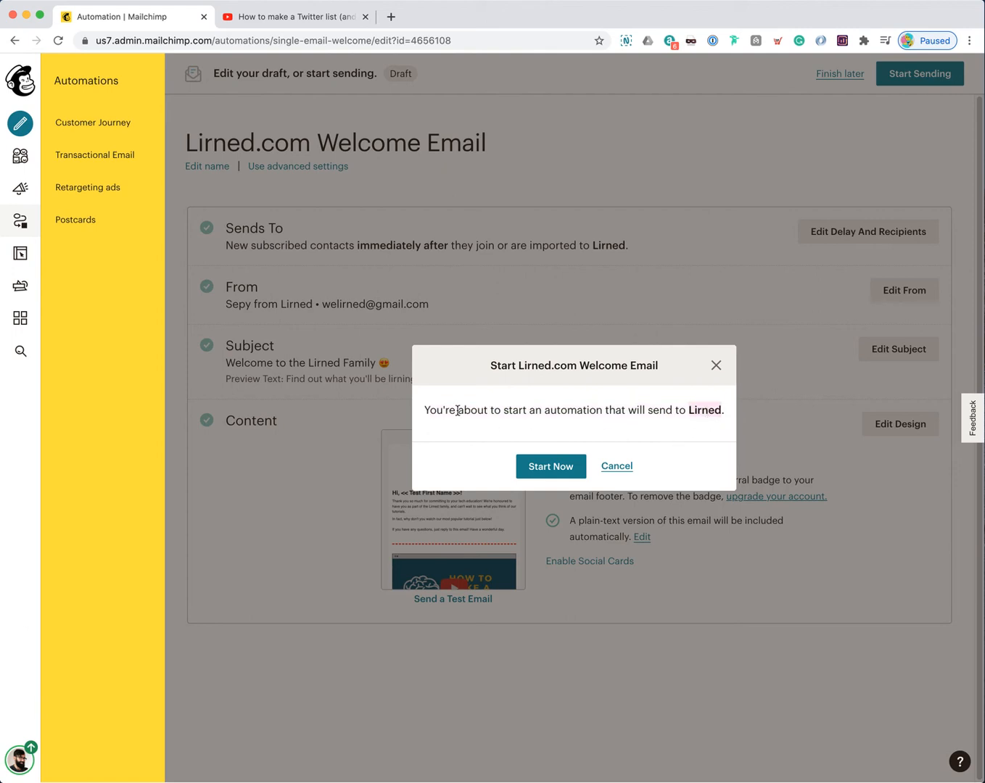
left_click(556, 467)
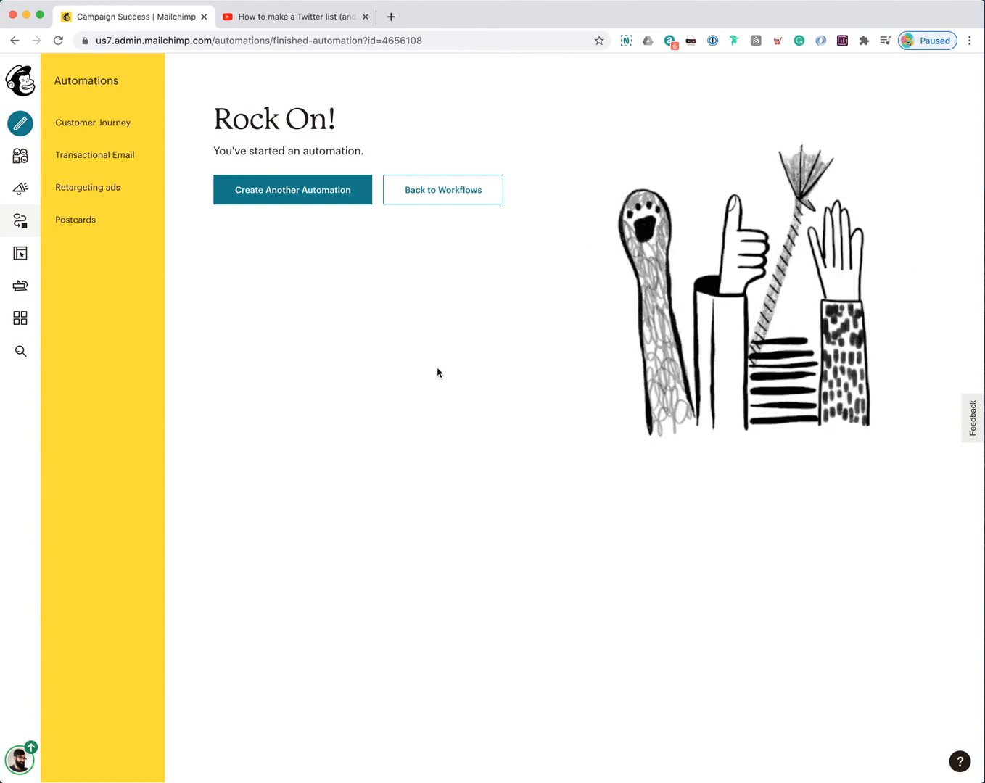
Step: Back in the journeys list, reopen the Lirned.com Welcome Email and pause it for editing
left_click(440, 200)
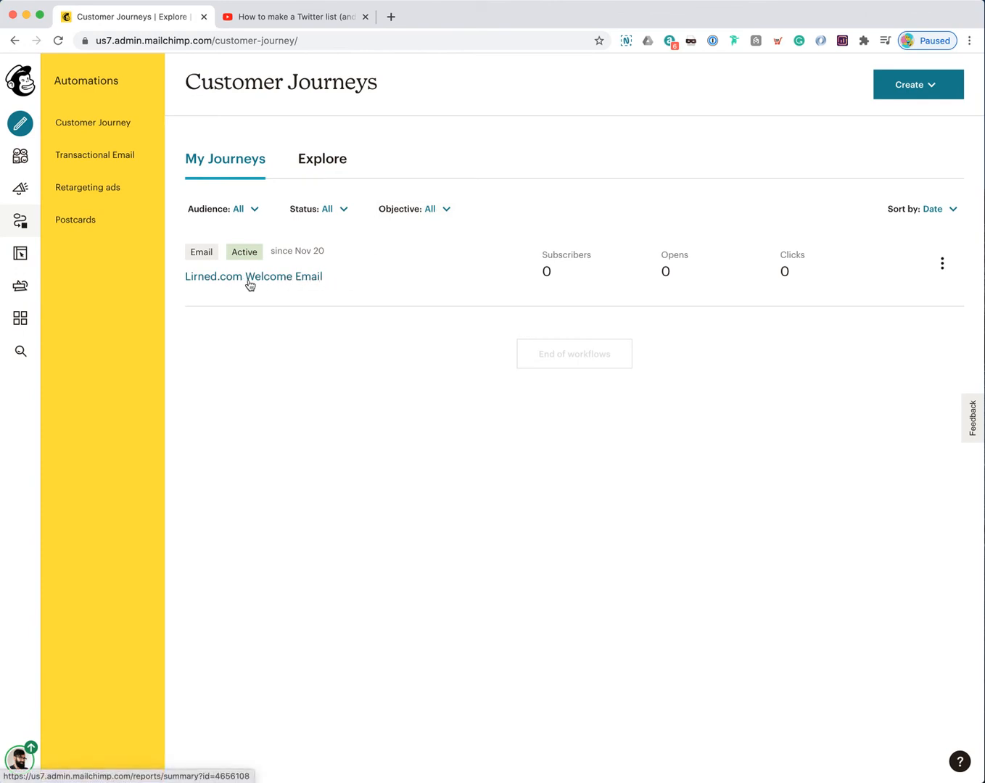
left_click(940, 269)
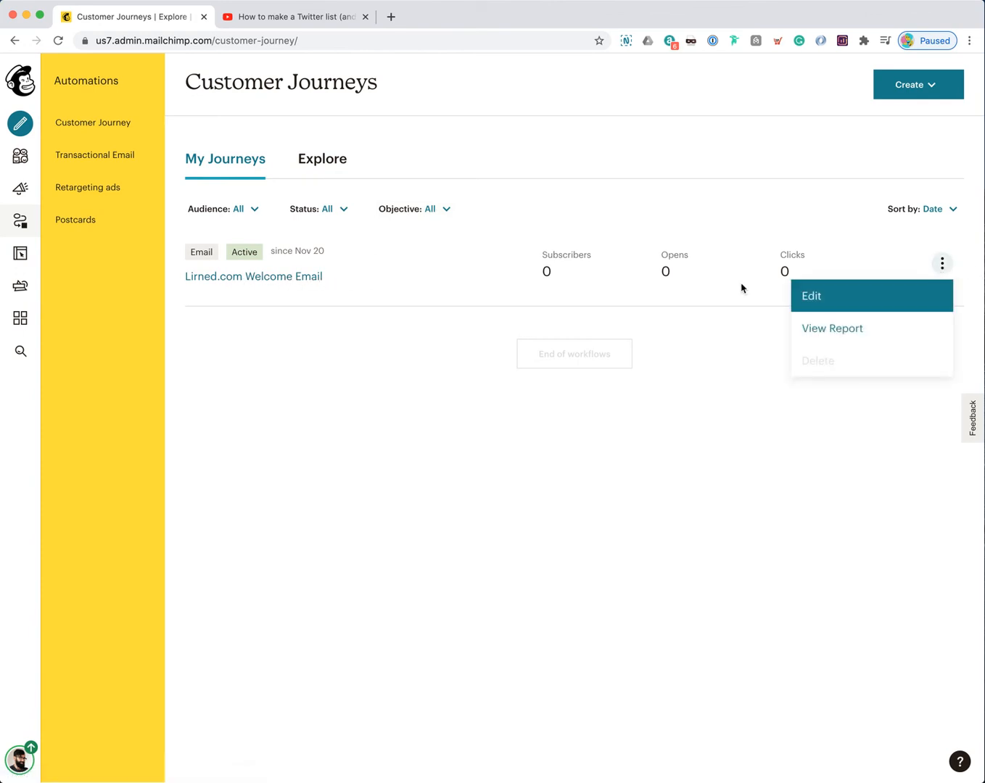
left_click(941, 263)
left_click(941, 263)
left_click(865, 302)
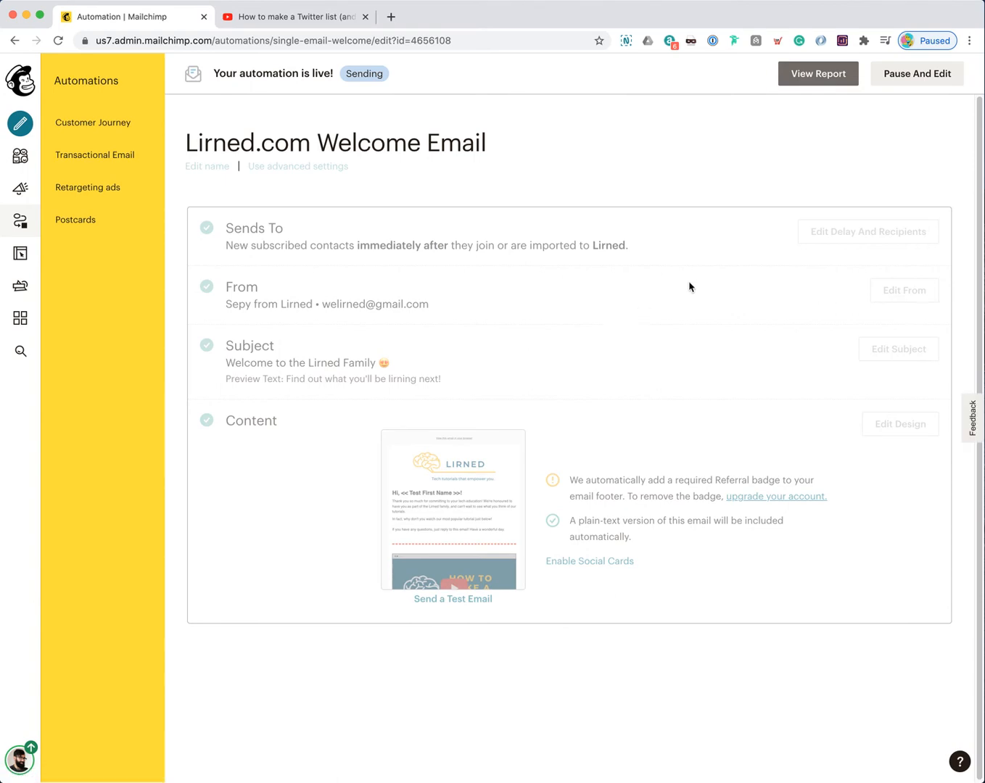
left_click(923, 75)
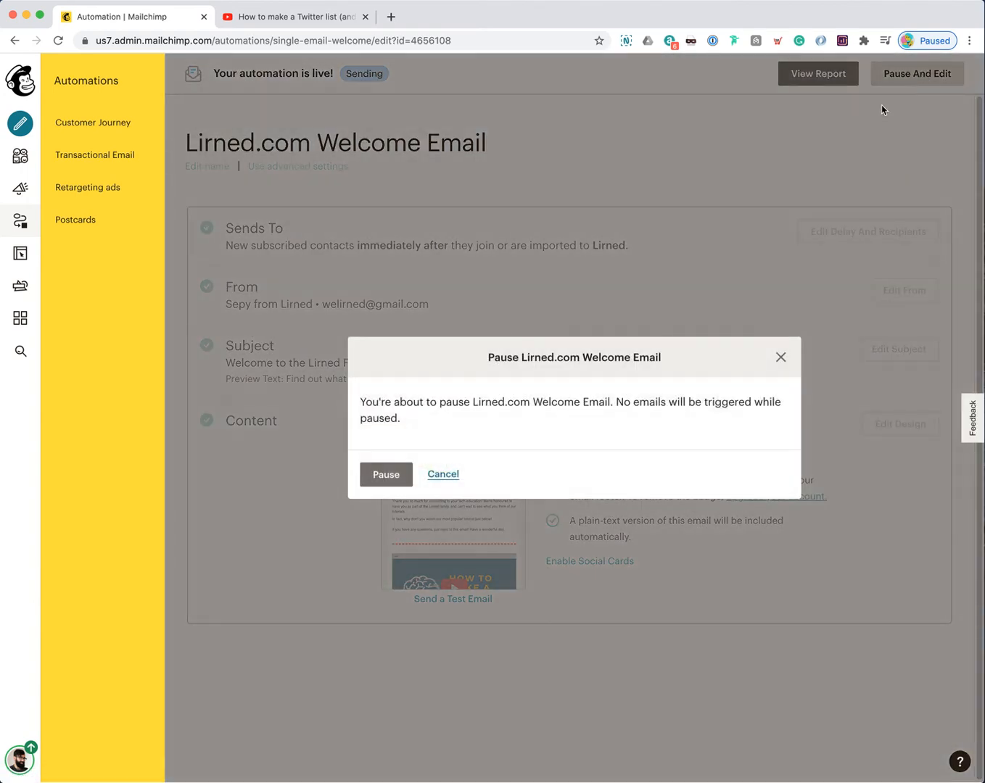
left_click(389, 474)
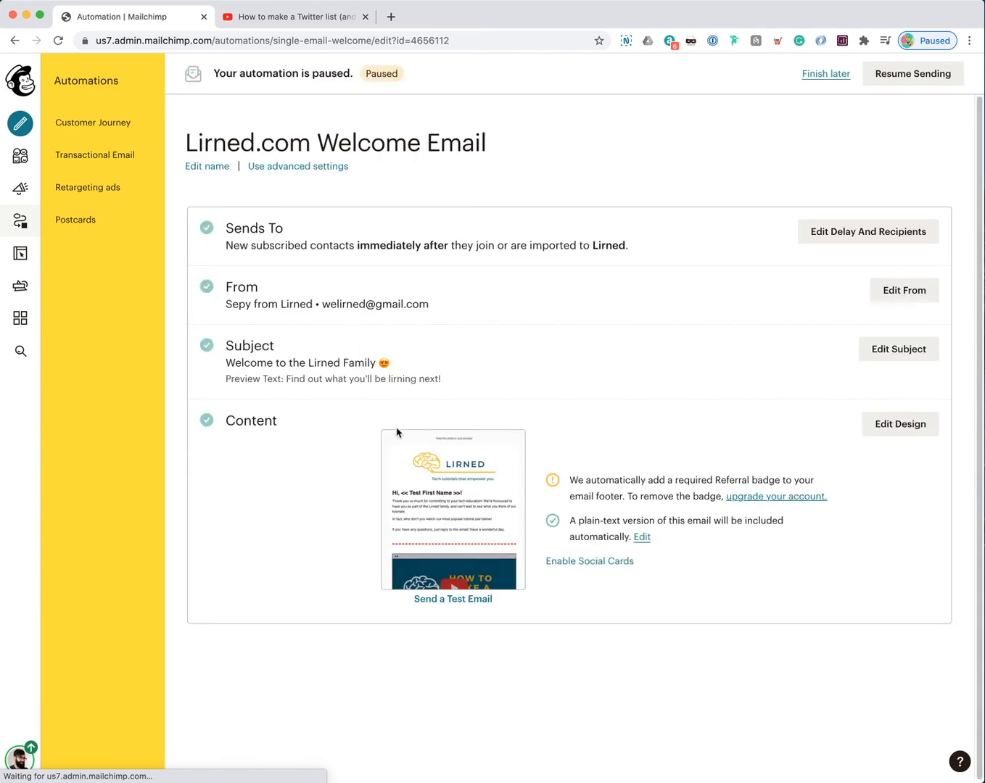
Step: Switch the paused Lirned.com Welcome Email to the advanced Automation Builder, confirming the change
left_click(312, 168)
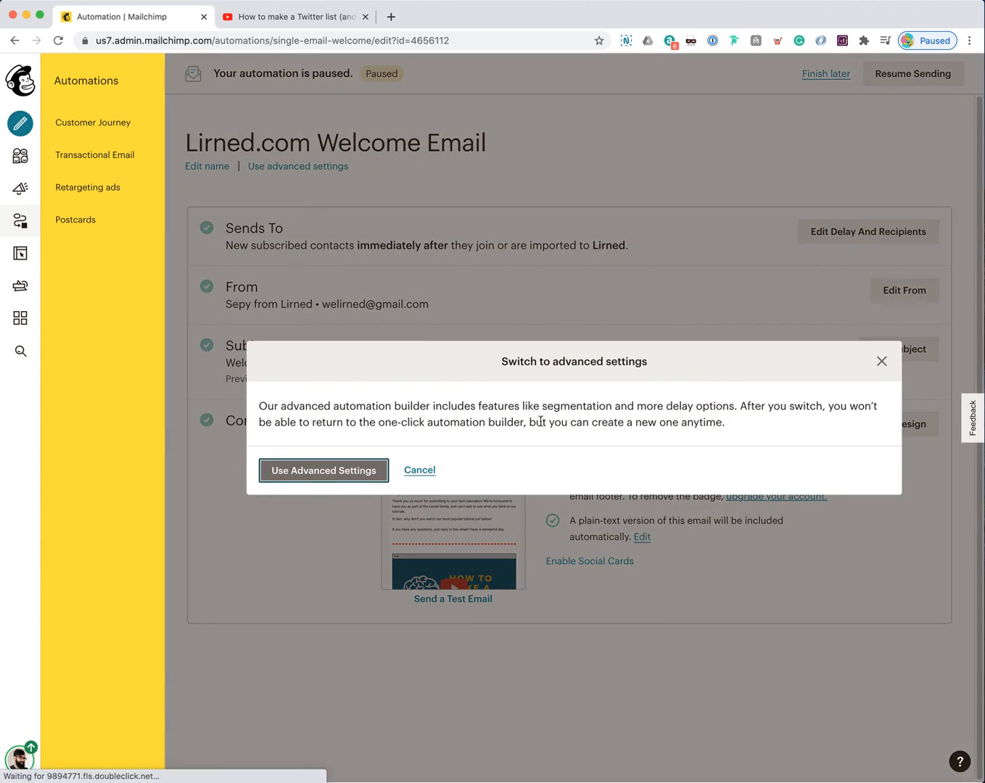
left_click(341, 470)
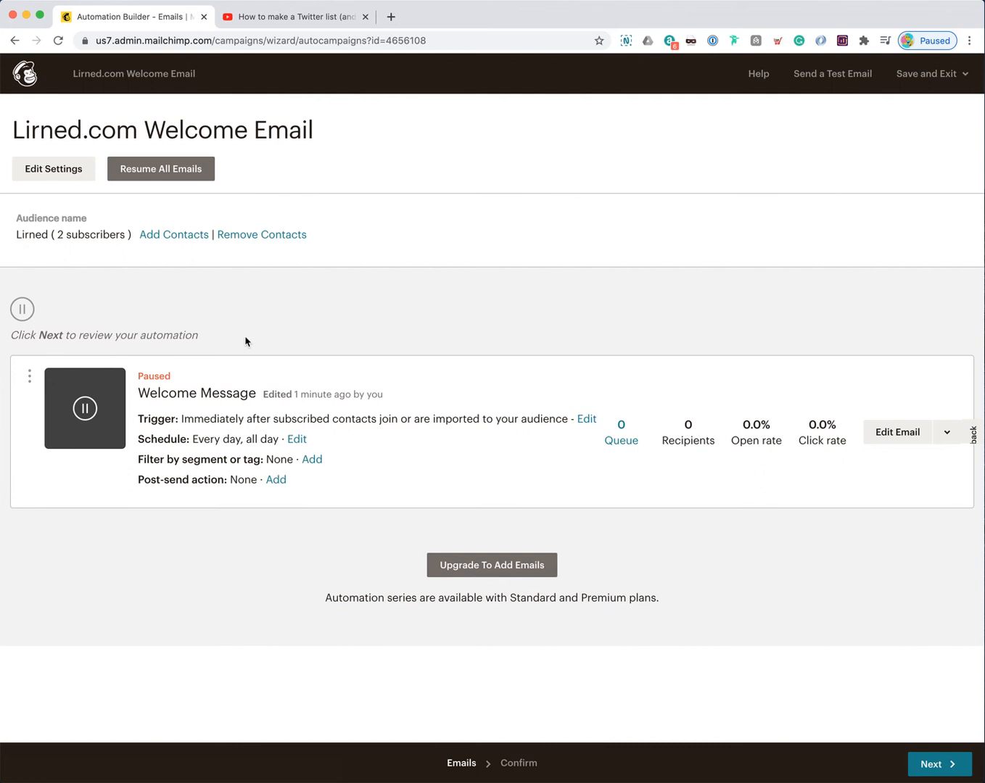
left_click_drag(388, 598, 655, 600)
left_click(655, 601)
Step: Set the Welcome Message sending days back to every day, Monday through Sunday
left_click(296, 441)
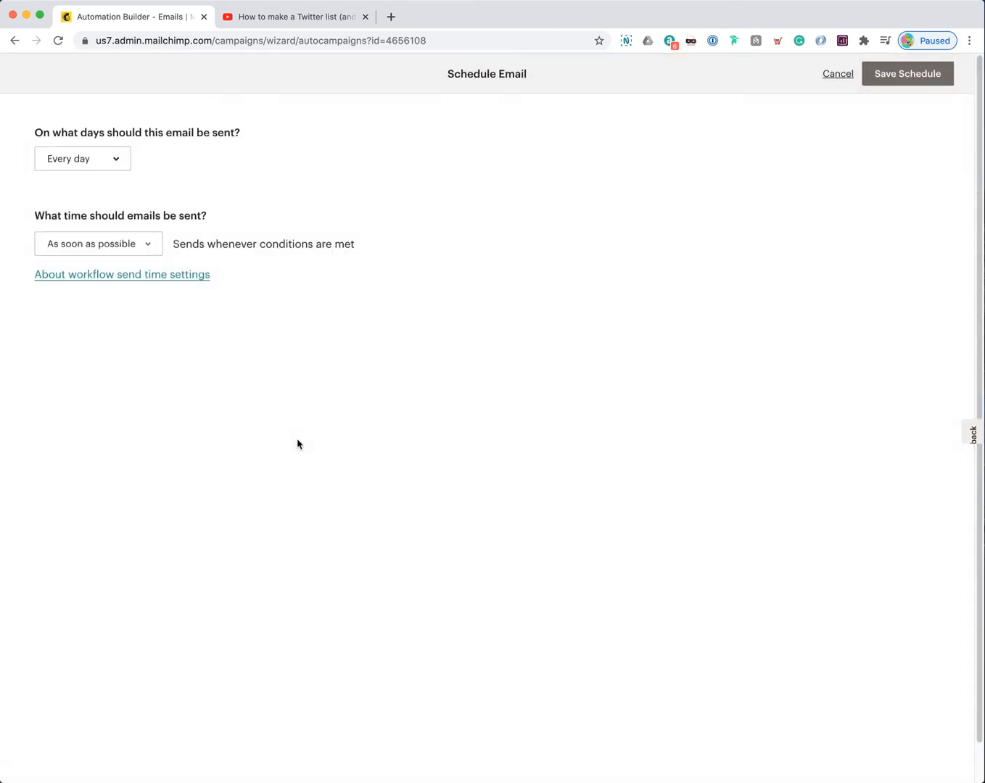
left_click(114, 164)
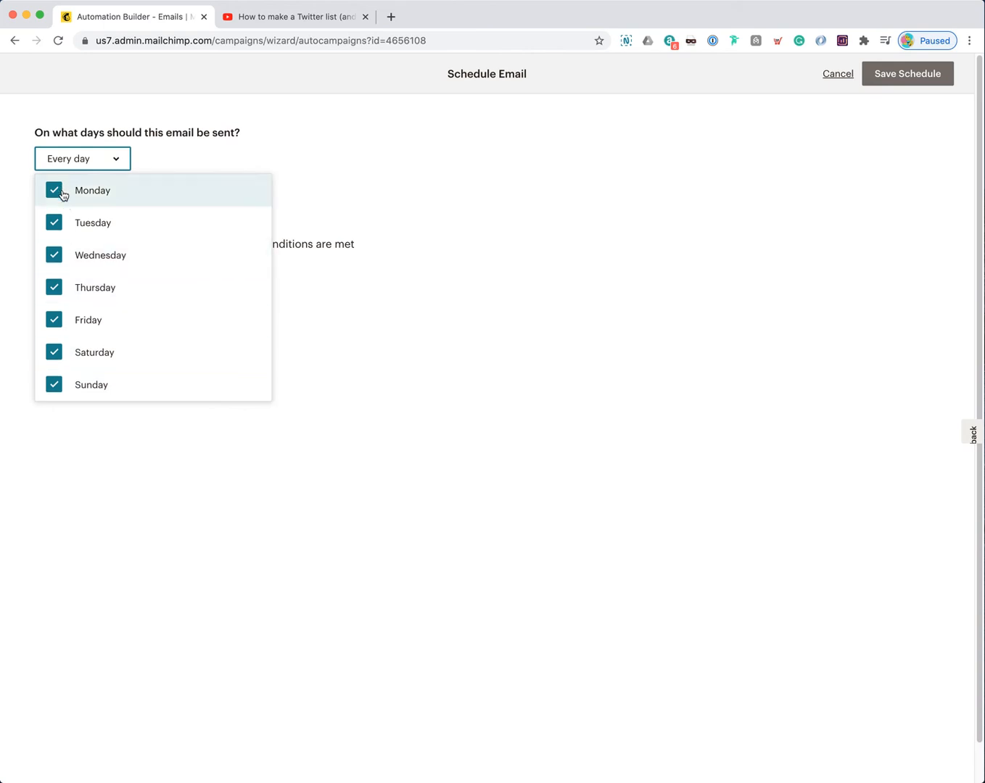
left_click(55, 385)
left_click(54, 354)
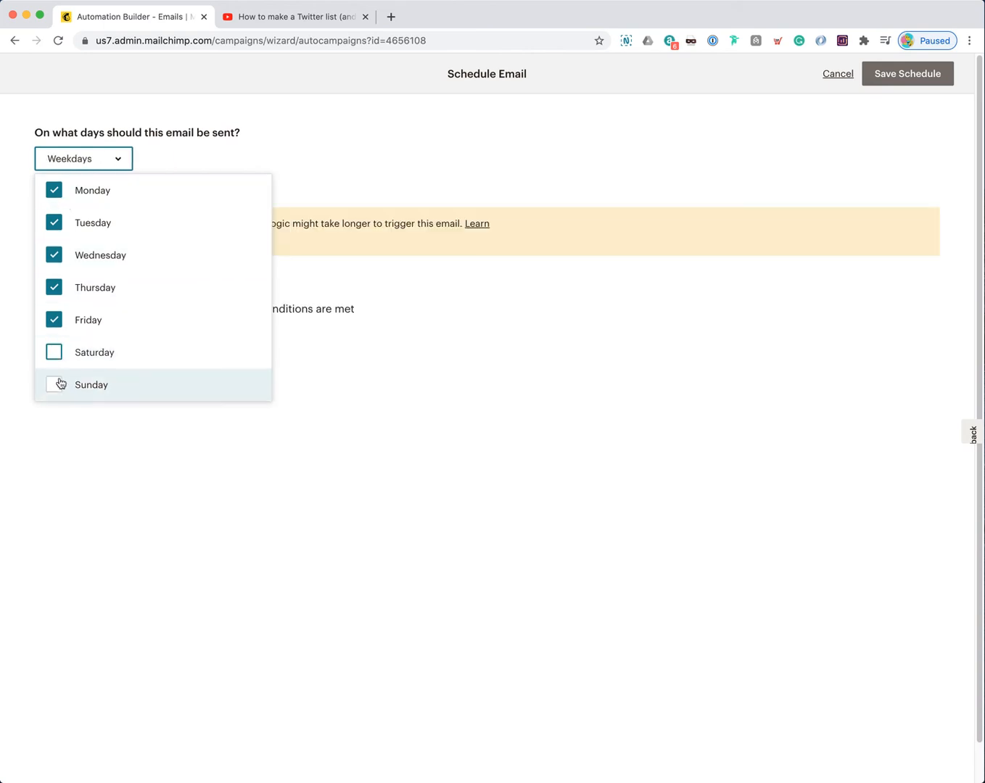
left_click(55, 386)
left_click(54, 352)
left_click(55, 320)
left_click(54, 287)
left_click(54, 254)
left_click(54, 222)
left_click(54, 190)
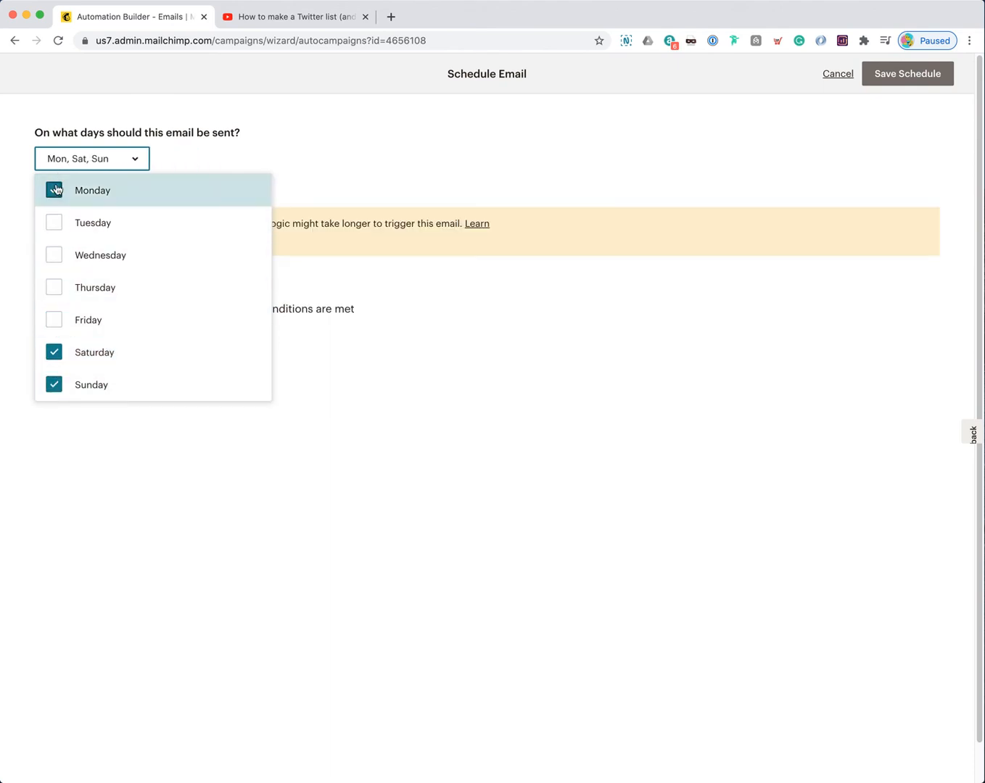
left_click(54, 319)
left_click(54, 287)
left_click(55, 256)
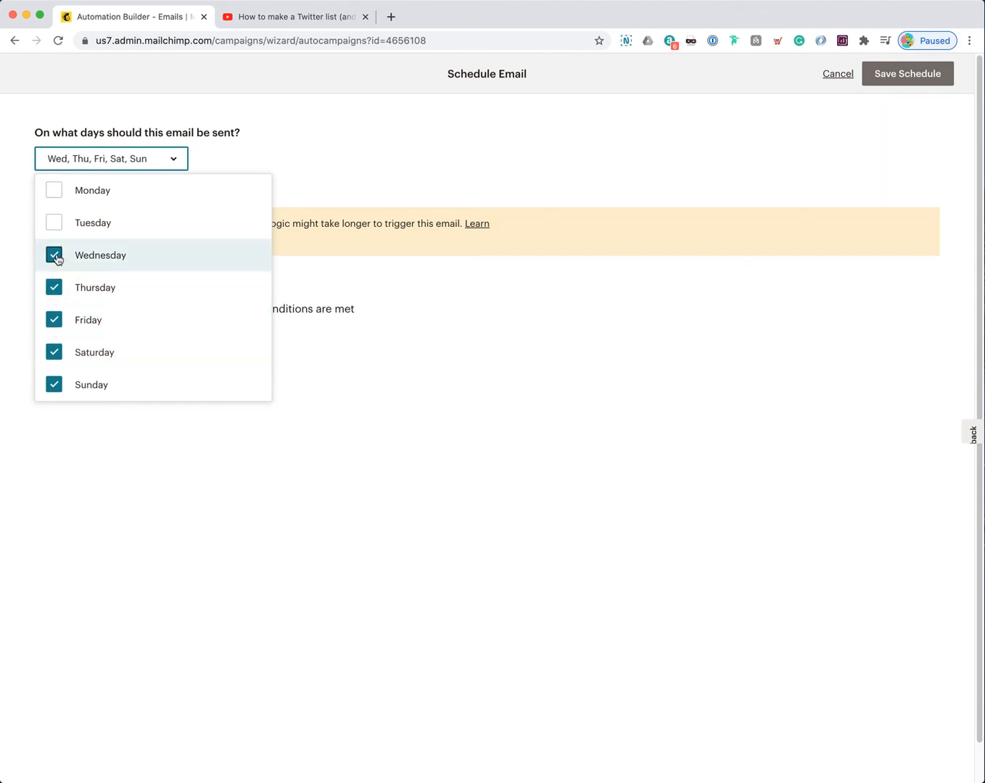
left_click(54, 223)
left_click(54, 190)
left_click(278, 155)
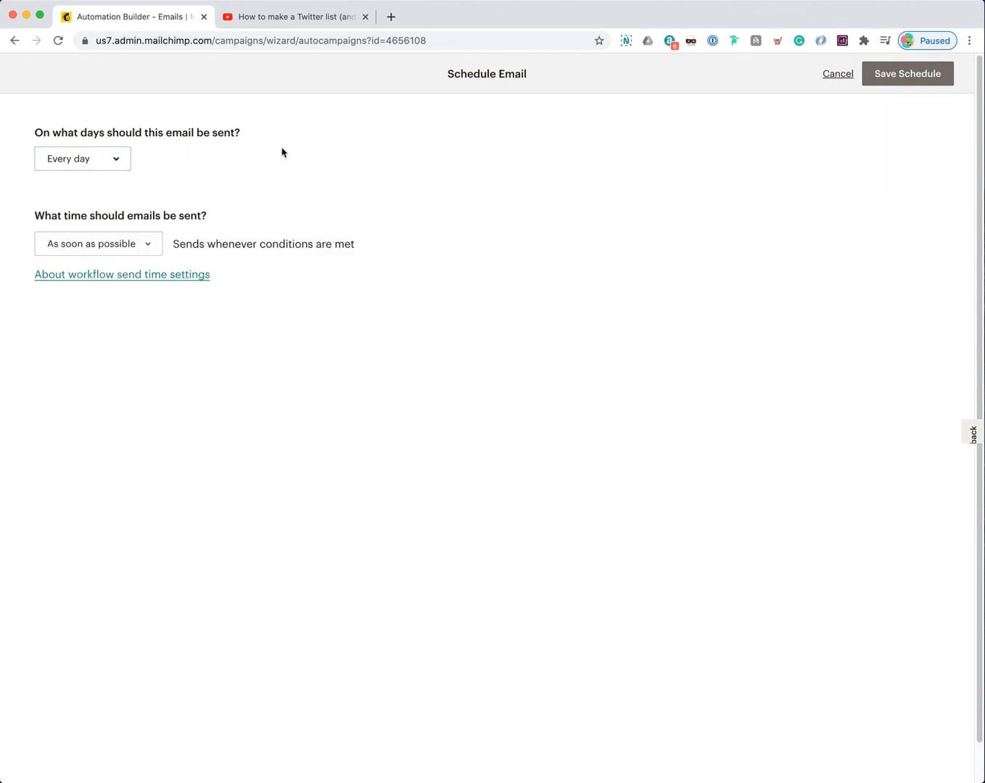
Step: Keep the sending time As soon as possible and save the schedule
left_click(154, 249)
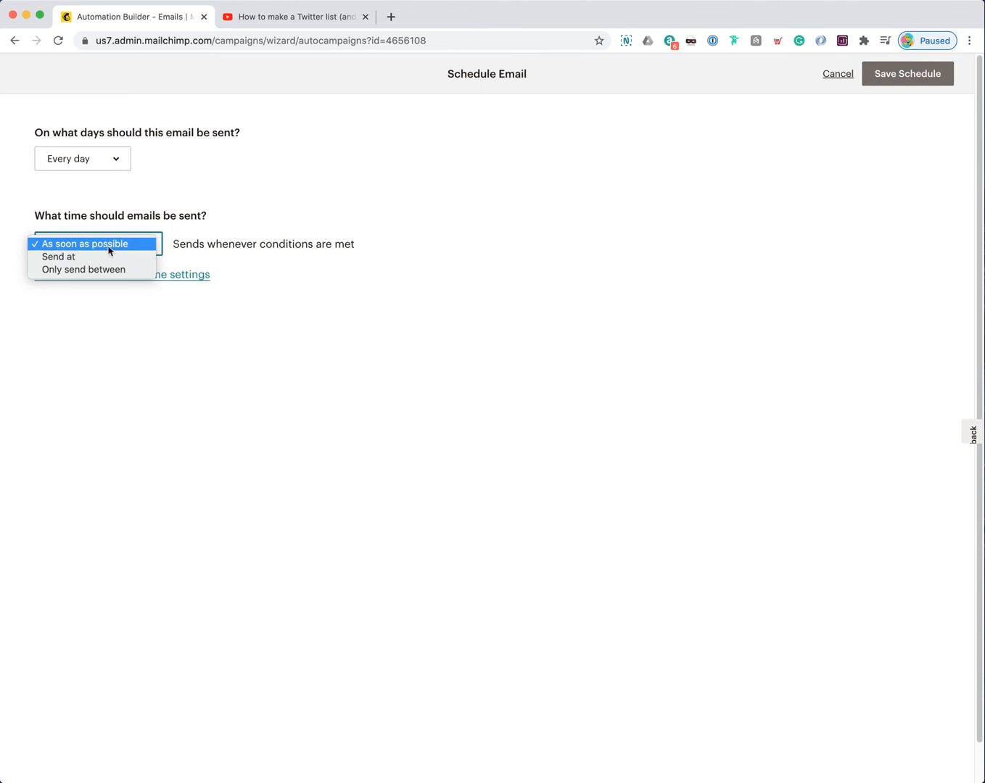
left_click(265, 226)
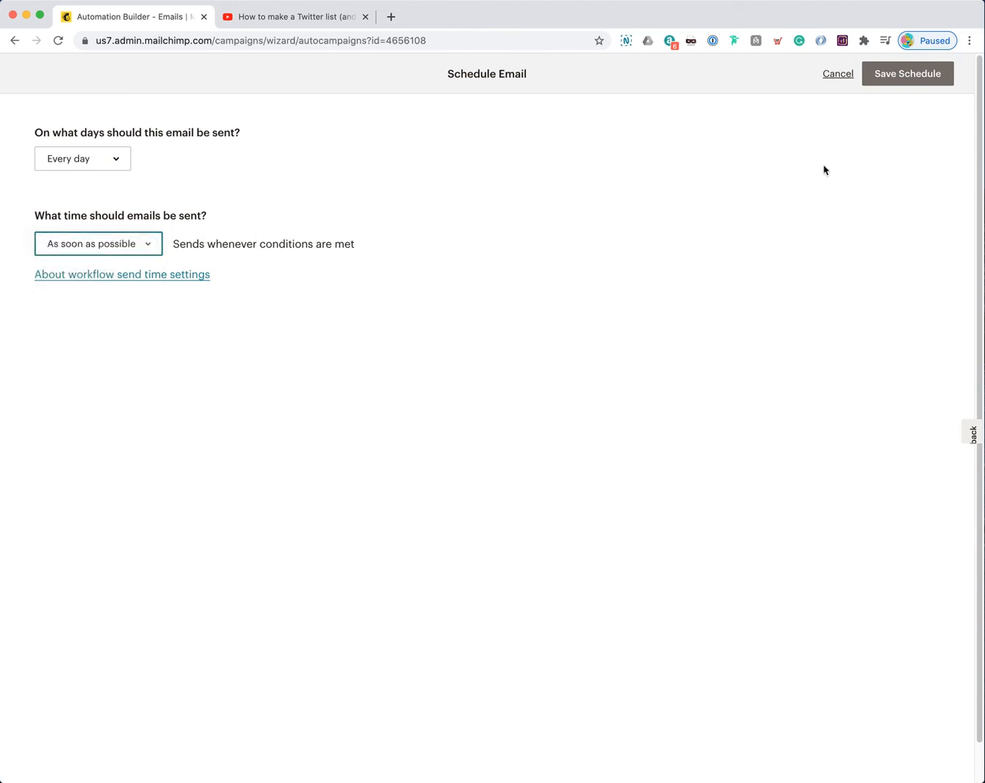
left_click(915, 80)
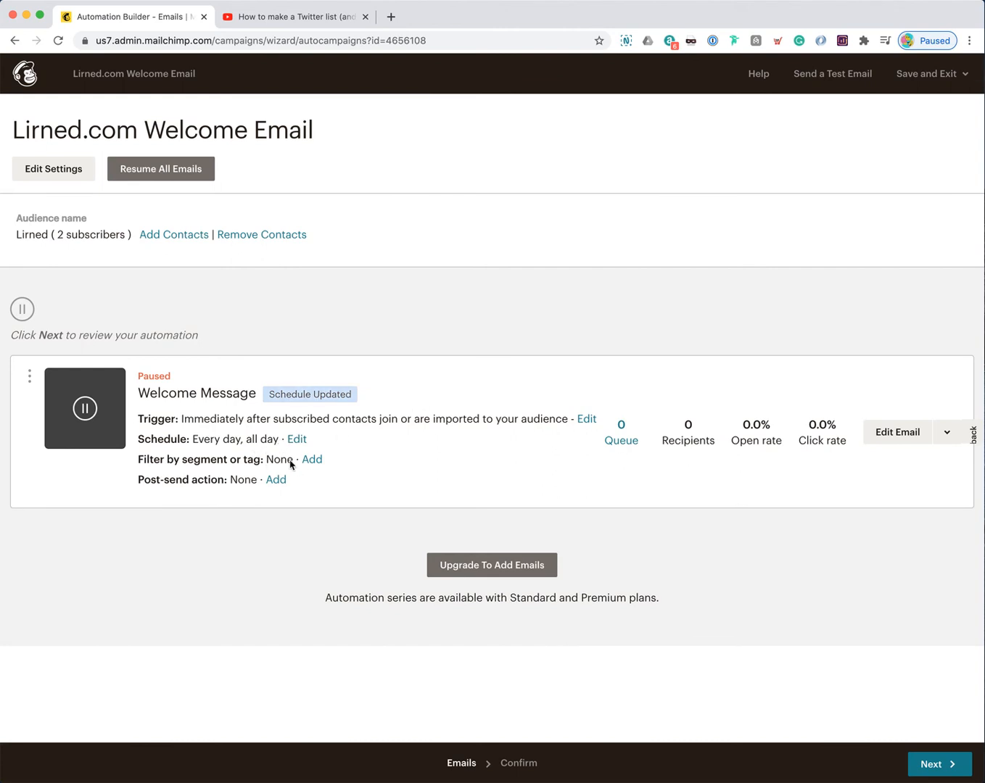
Step: Turn the Welcome Message's segment or tag filter off and cancel back to the Automation Builder
left_click(310, 460)
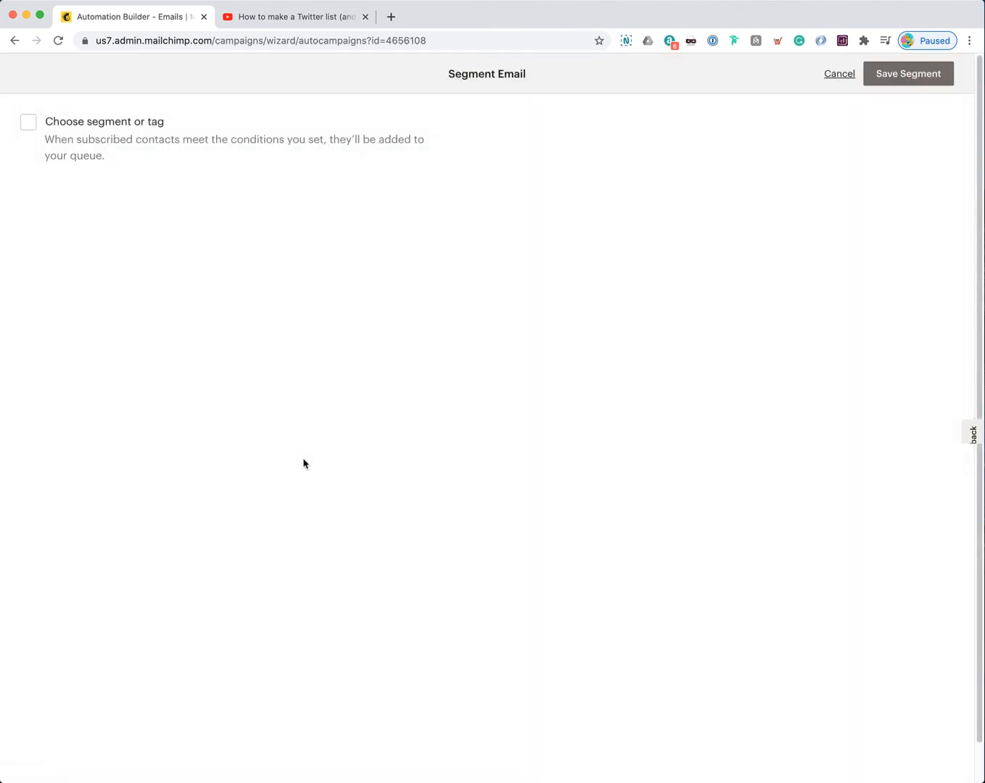
left_click(40, 128)
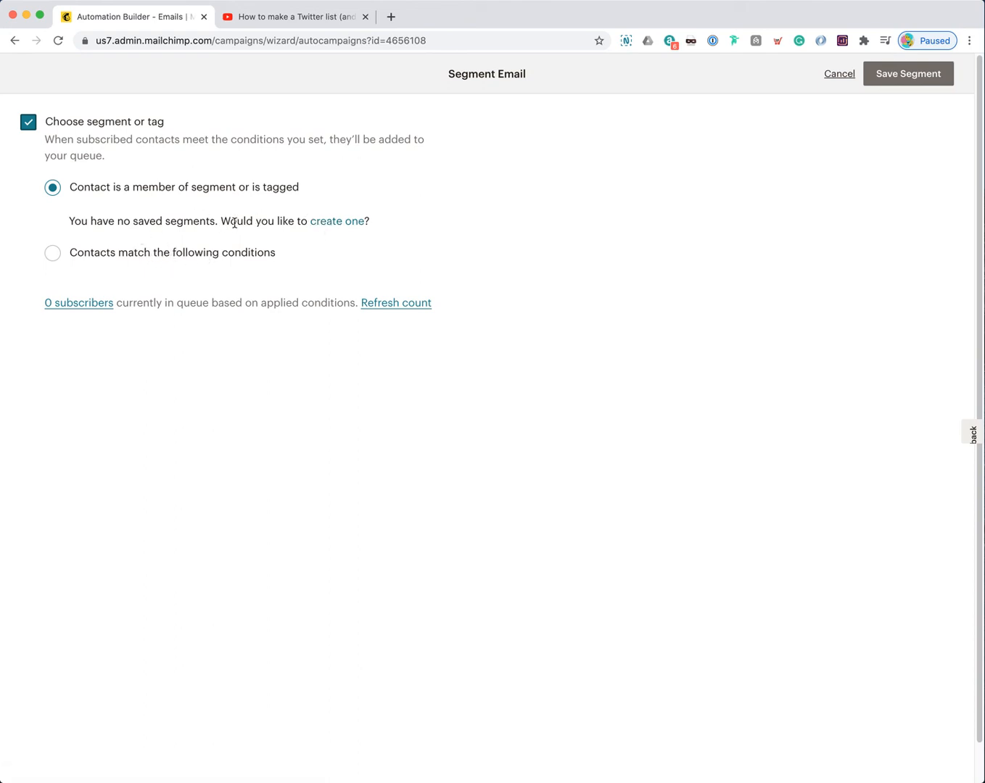
left_click(98, 254)
left_click(223, 275)
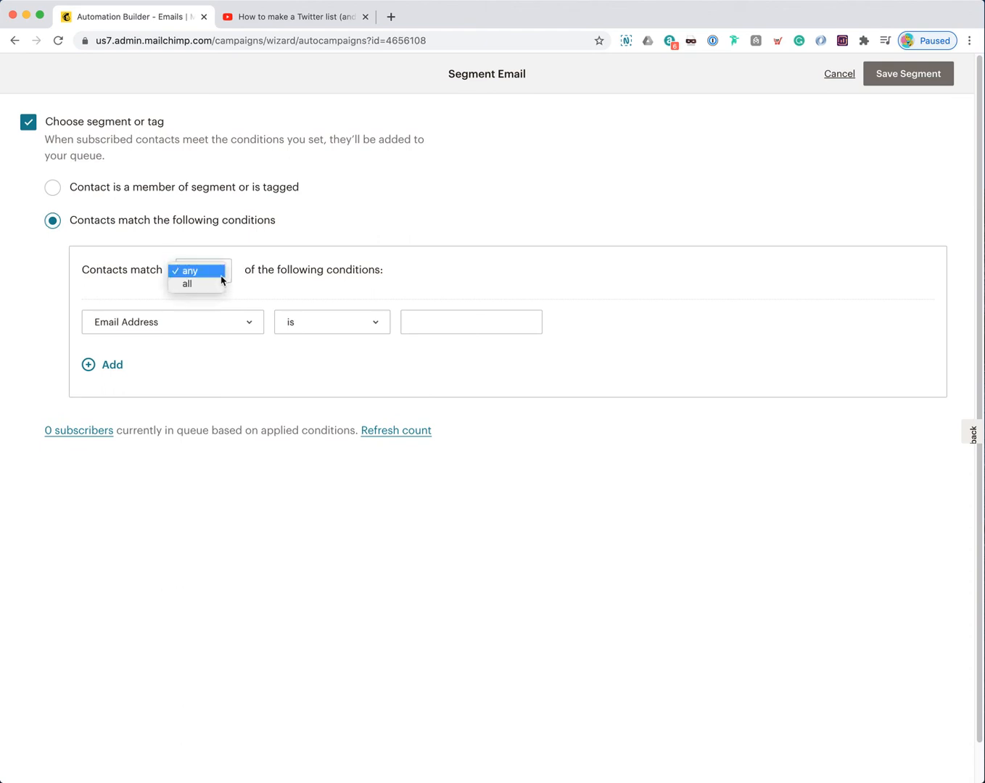
left_click(218, 271)
left_click(247, 323)
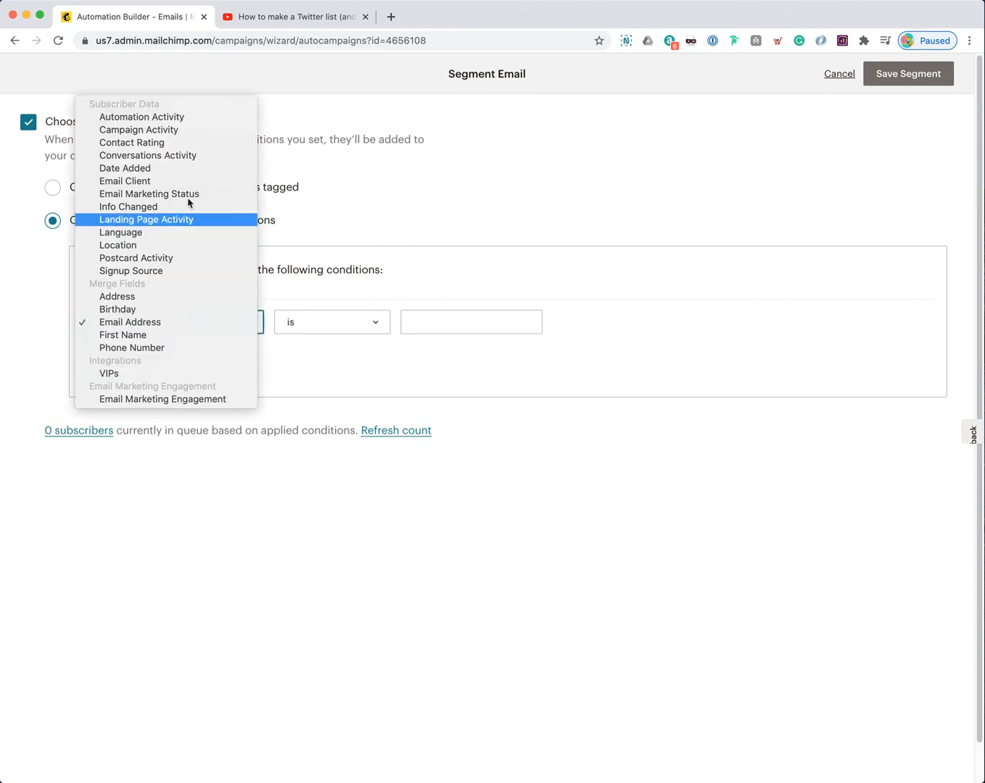
left_click(265, 363)
left_click(338, 330)
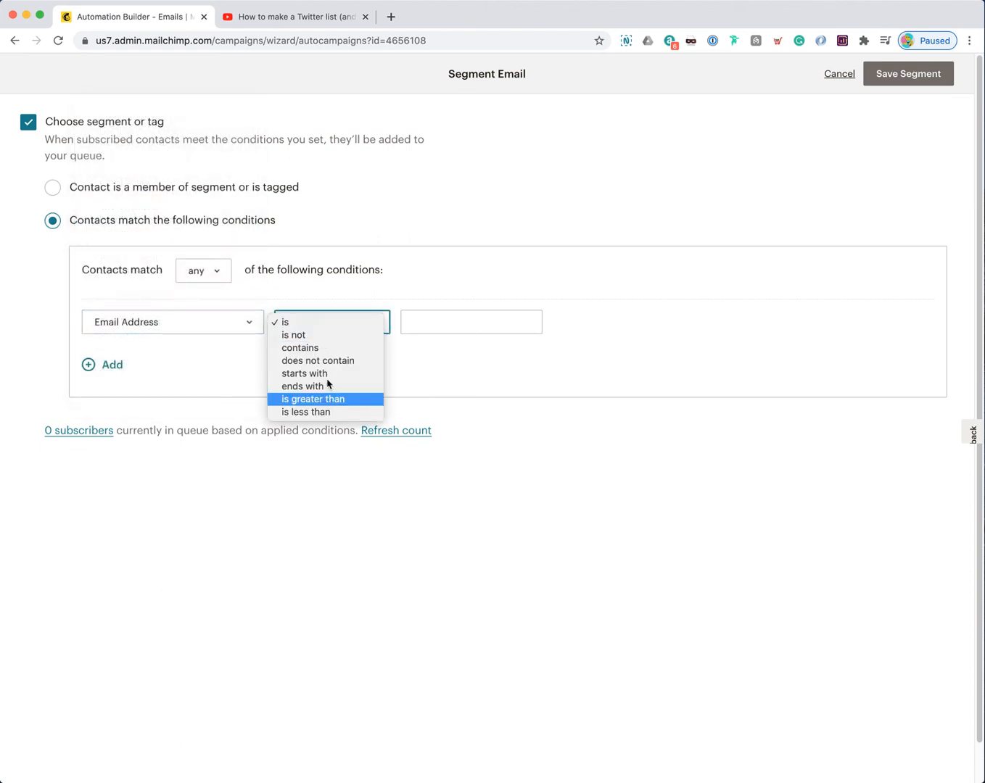
left_click(248, 377)
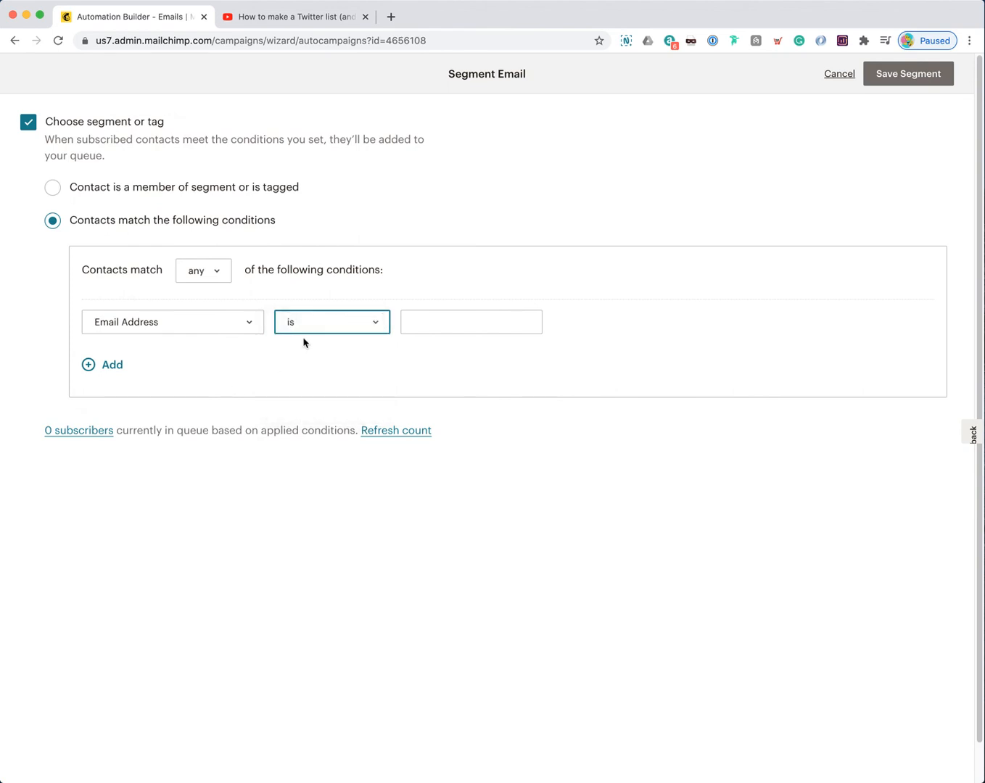
left_click(27, 123)
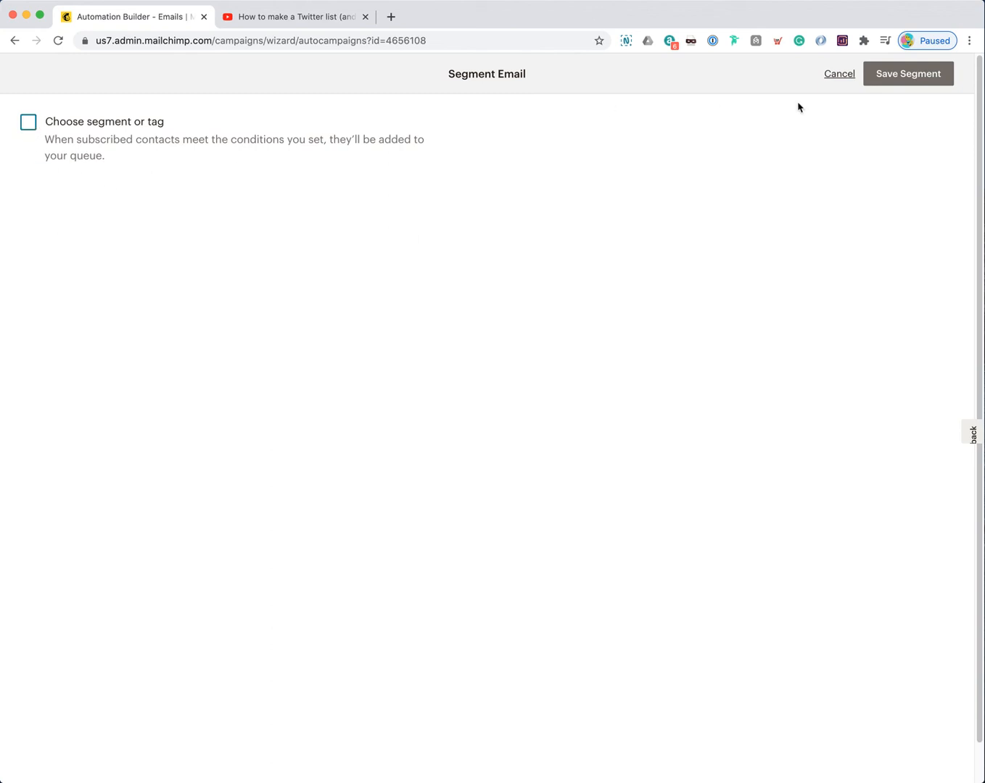
left_click(839, 74)
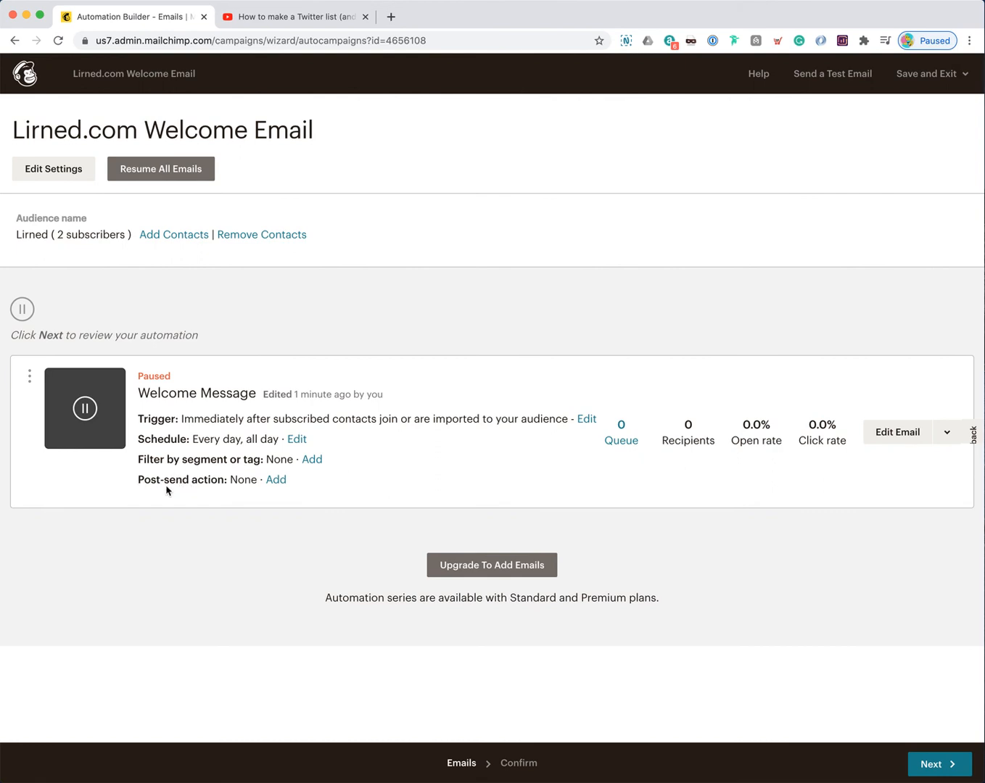
left_click(274, 480)
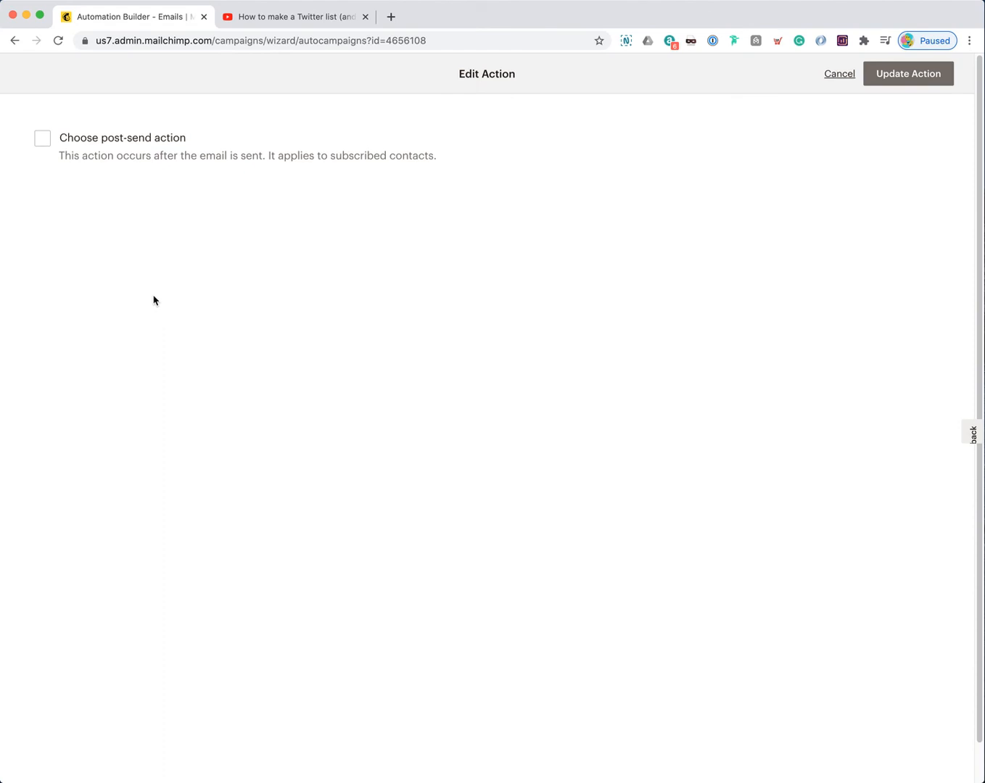
left_click(44, 144)
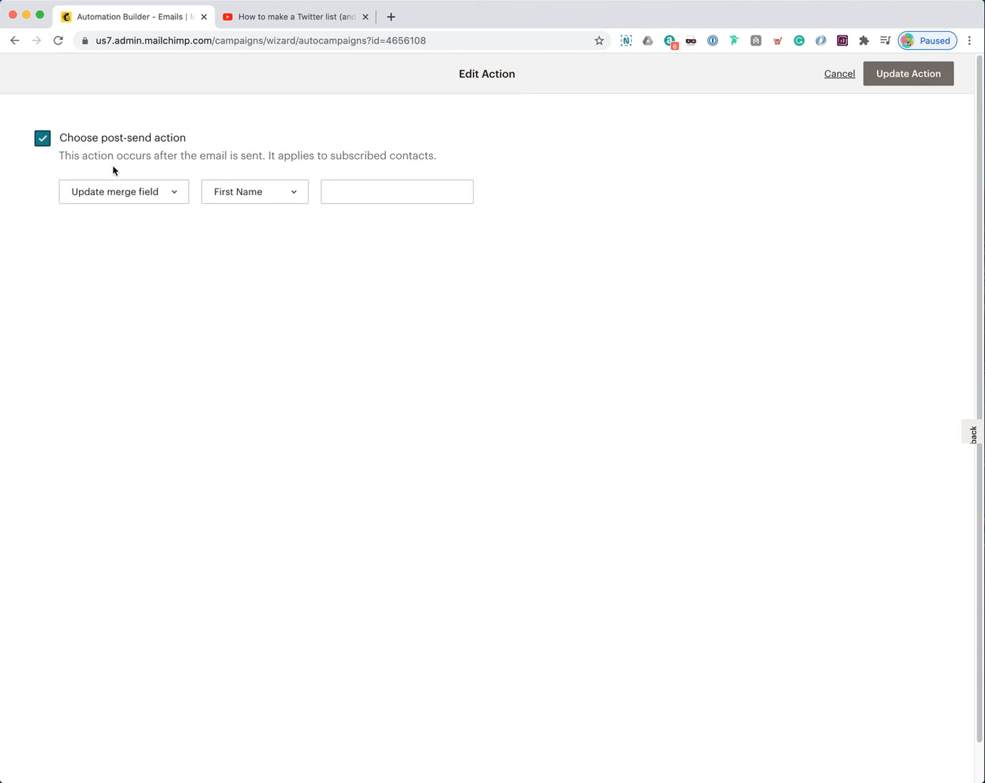
left_click(169, 200)
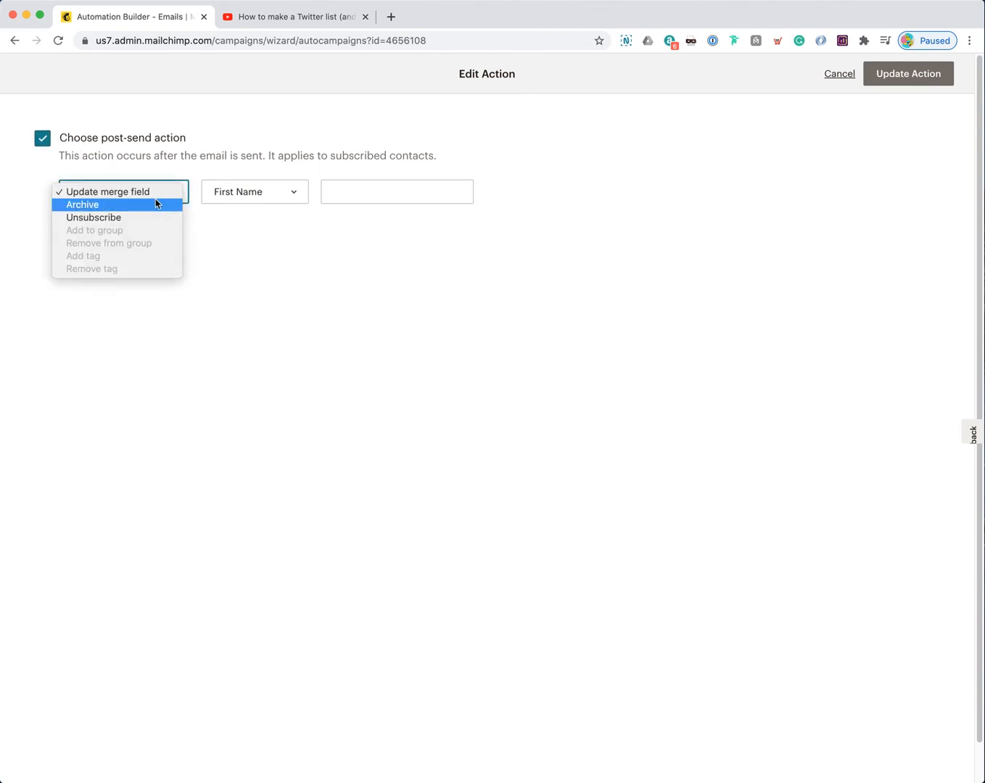
left_click(256, 193)
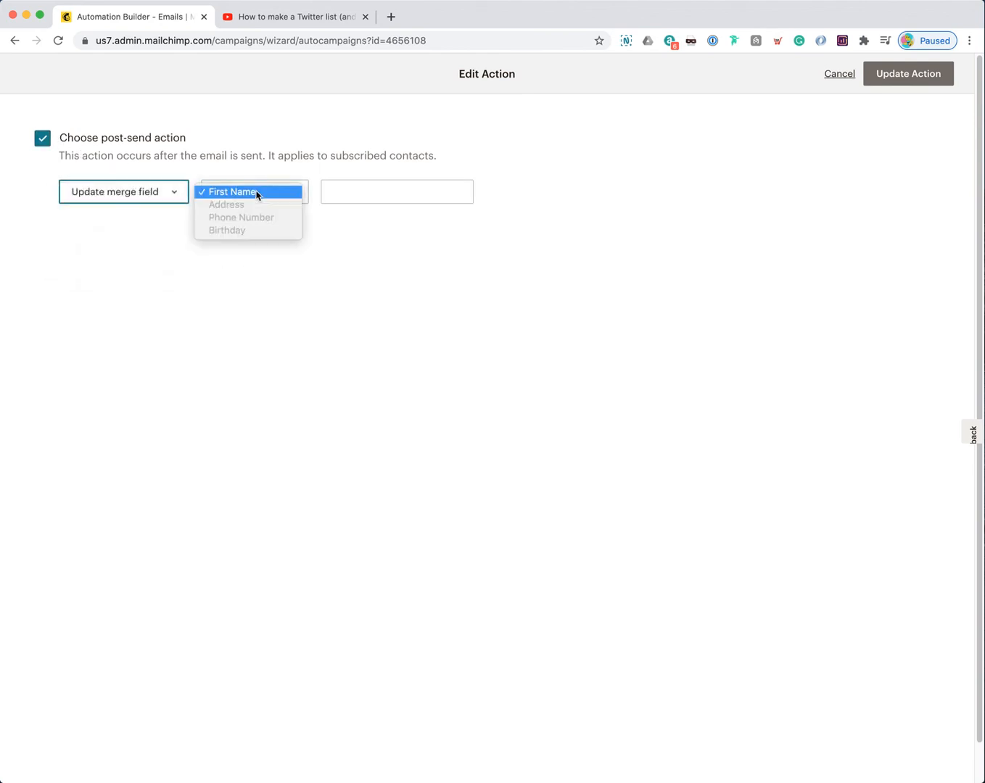
left_click(183, 303)
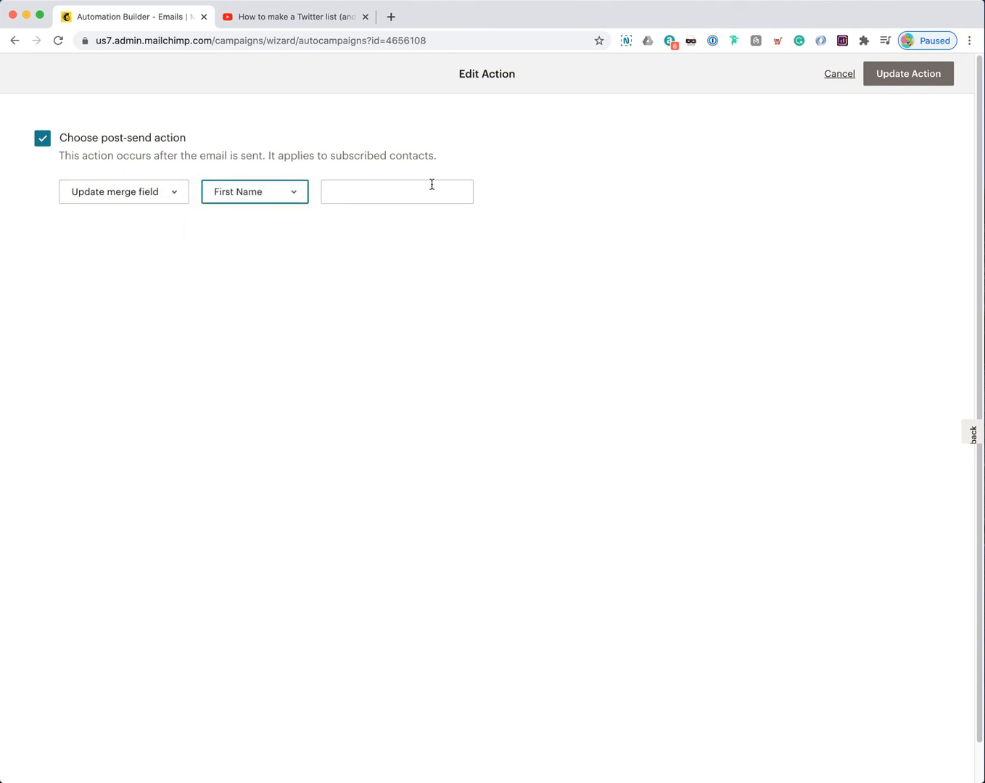
left_click(154, 196)
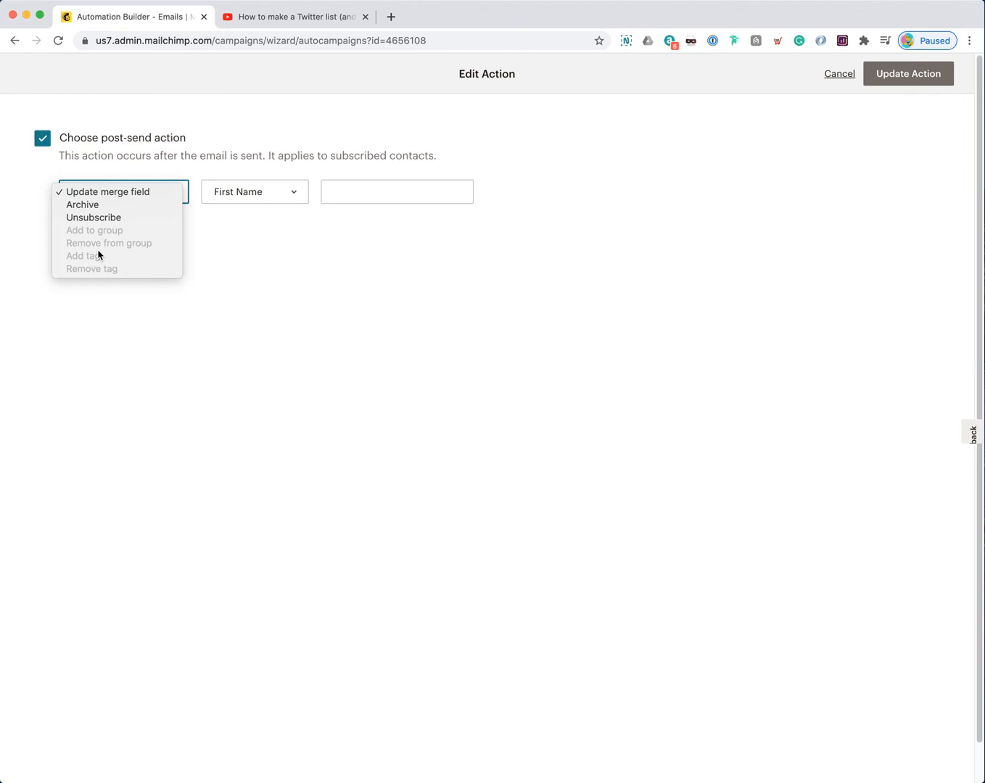
left_click(346, 256)
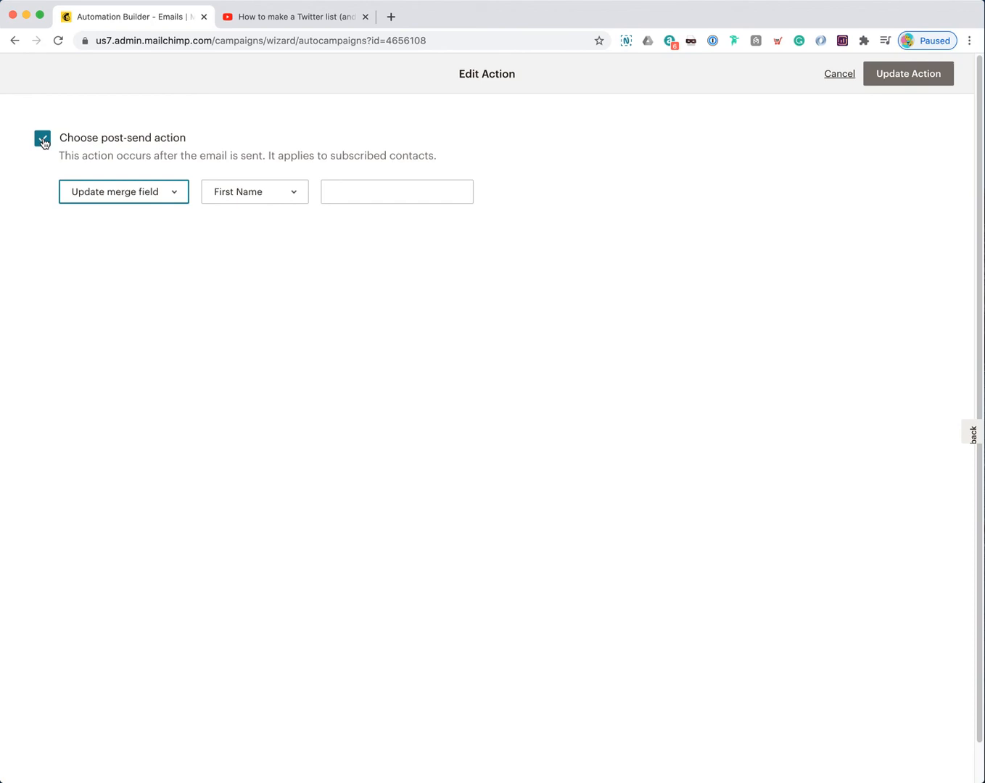
left_click(43, 143)
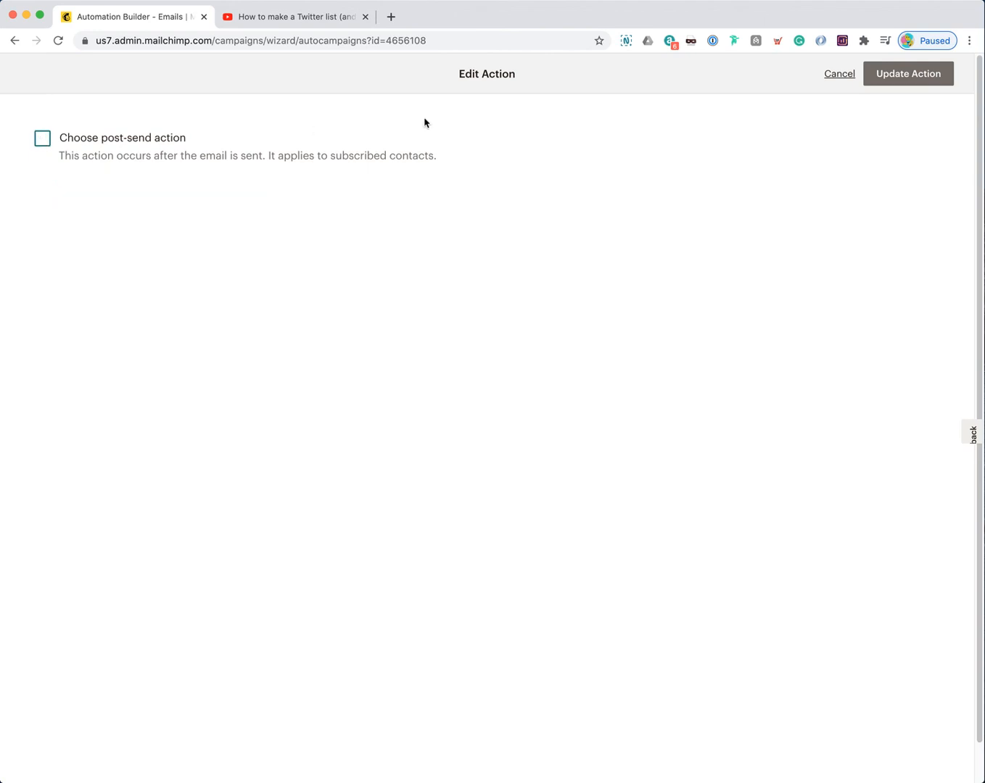
left_click(834, 76)
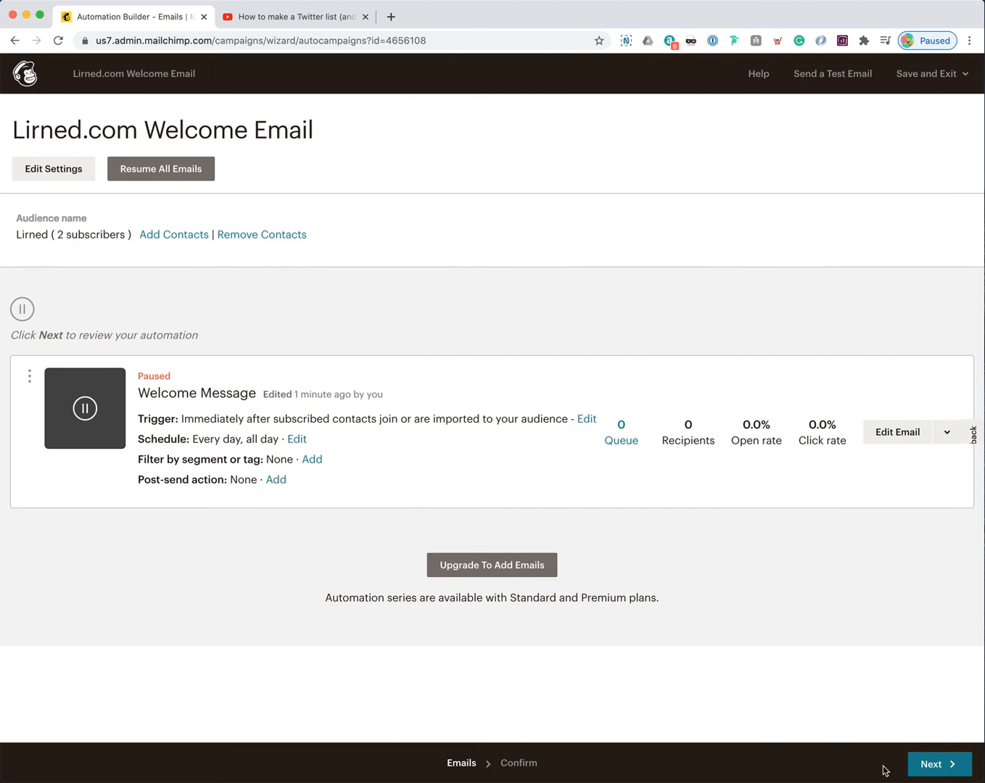
Step: Resume sending all emails in the Lirned.com Welcome Email workflow
left_click(940, 766)
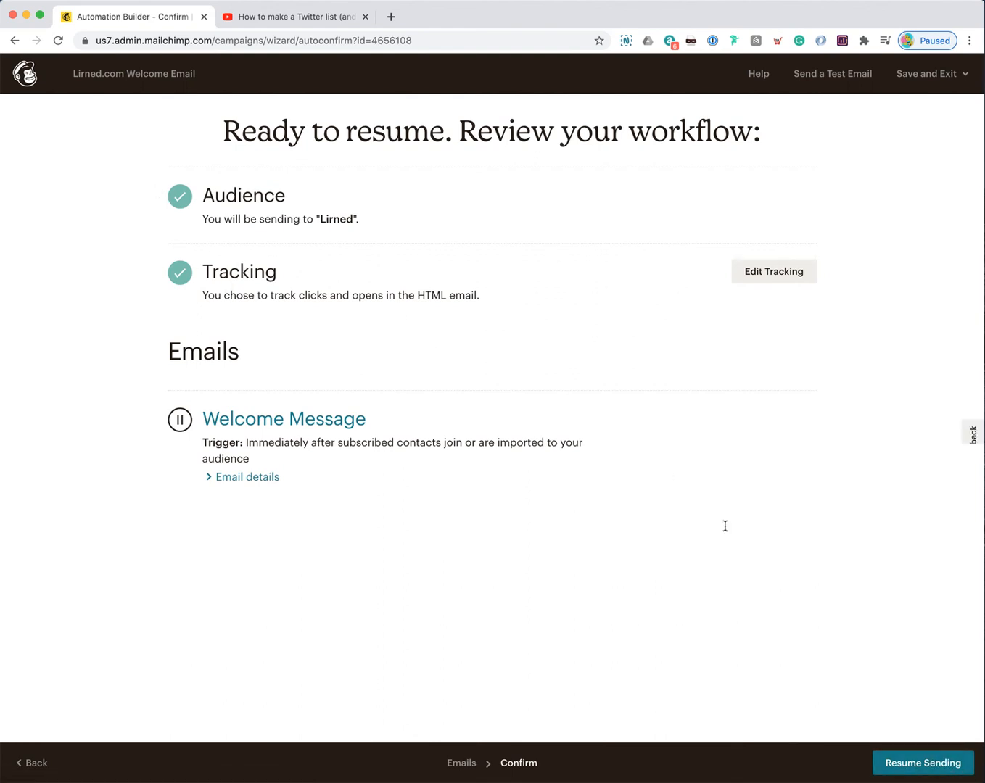
left_click(917, 766)
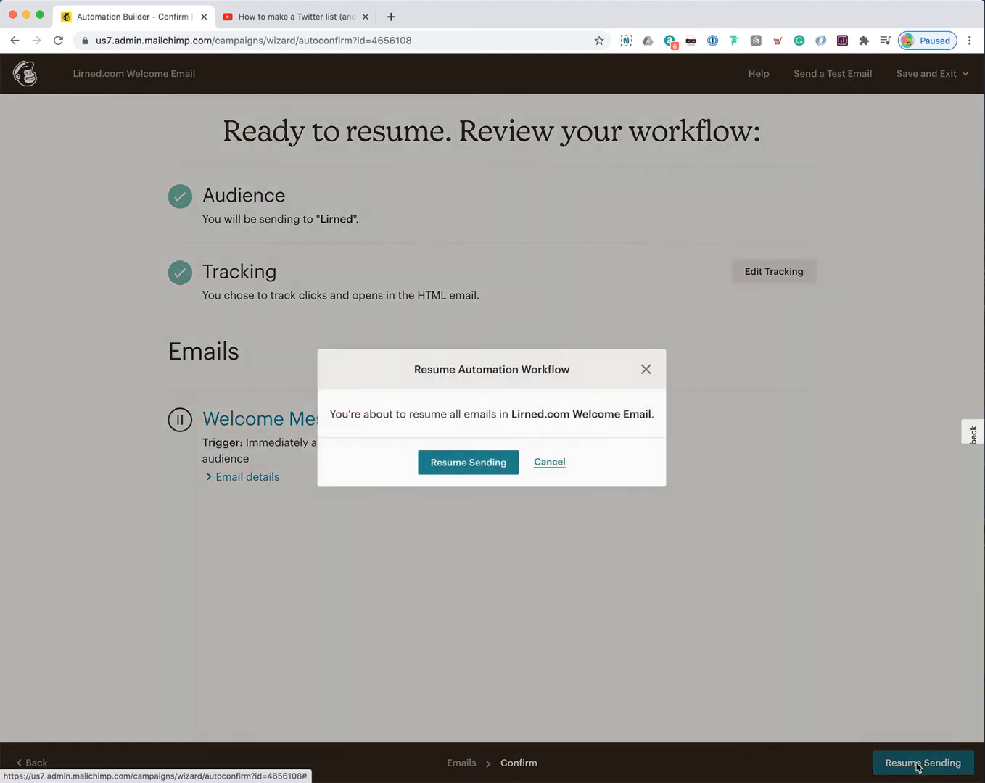
left_click(448, 463)
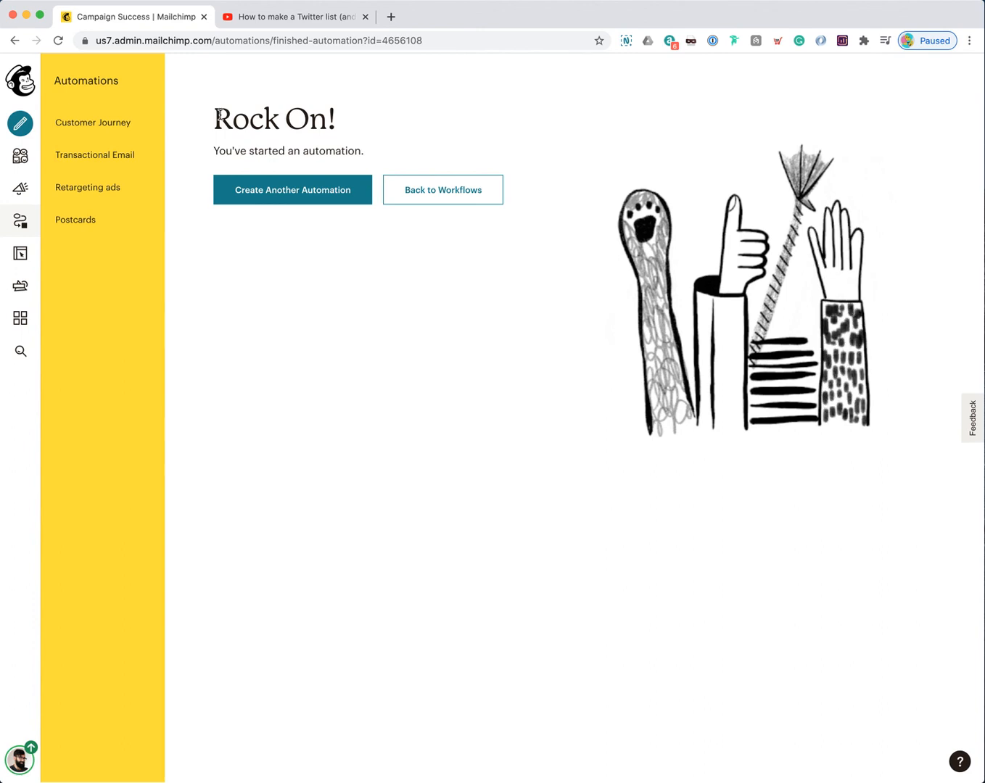
Step: Open the Lirned Audience dashboard with its 2 subscribers and show its management options
left_click_drag(215, 119, 352, 152)
left_click(339, 145)
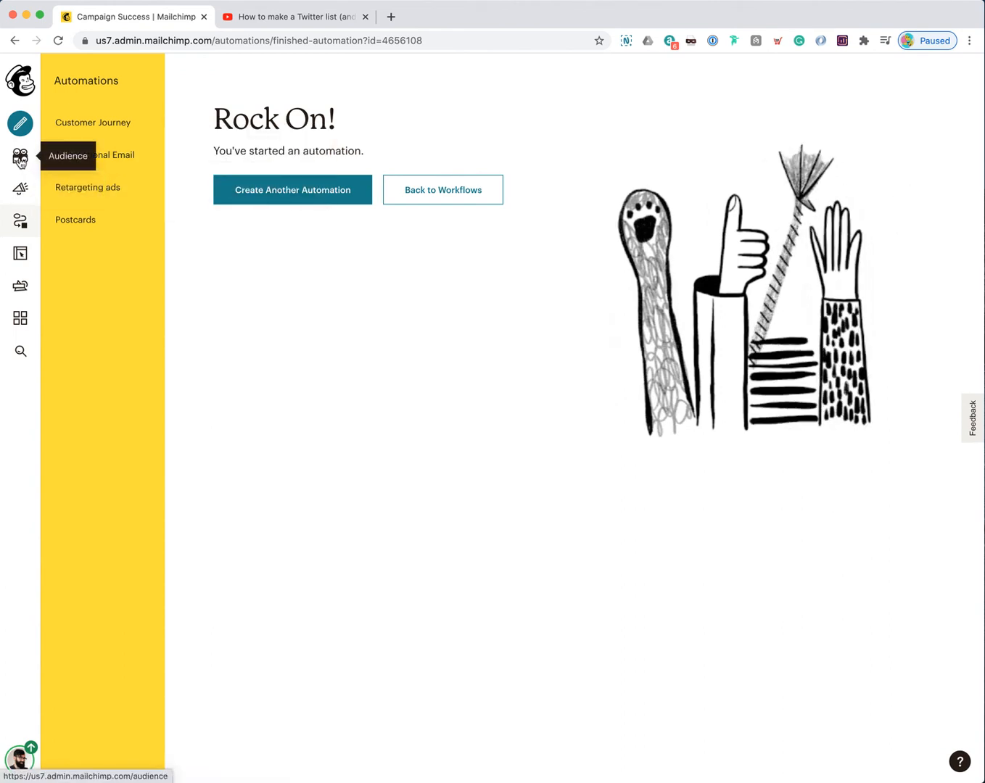
left_click(19, 162)
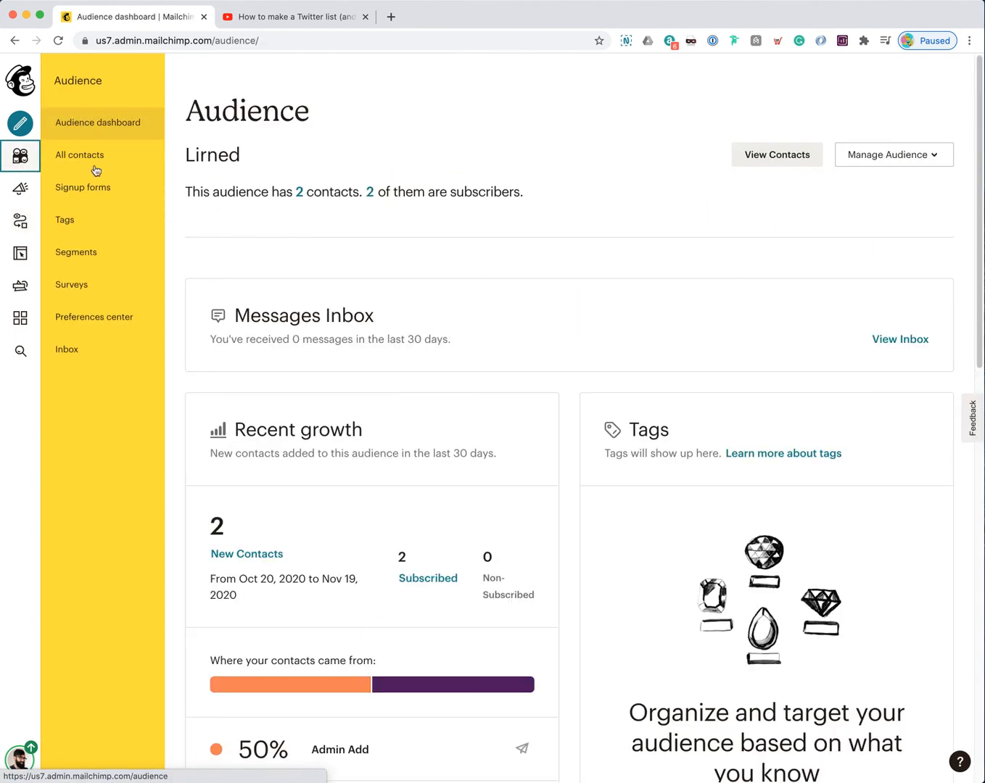
left_click(892, 157)
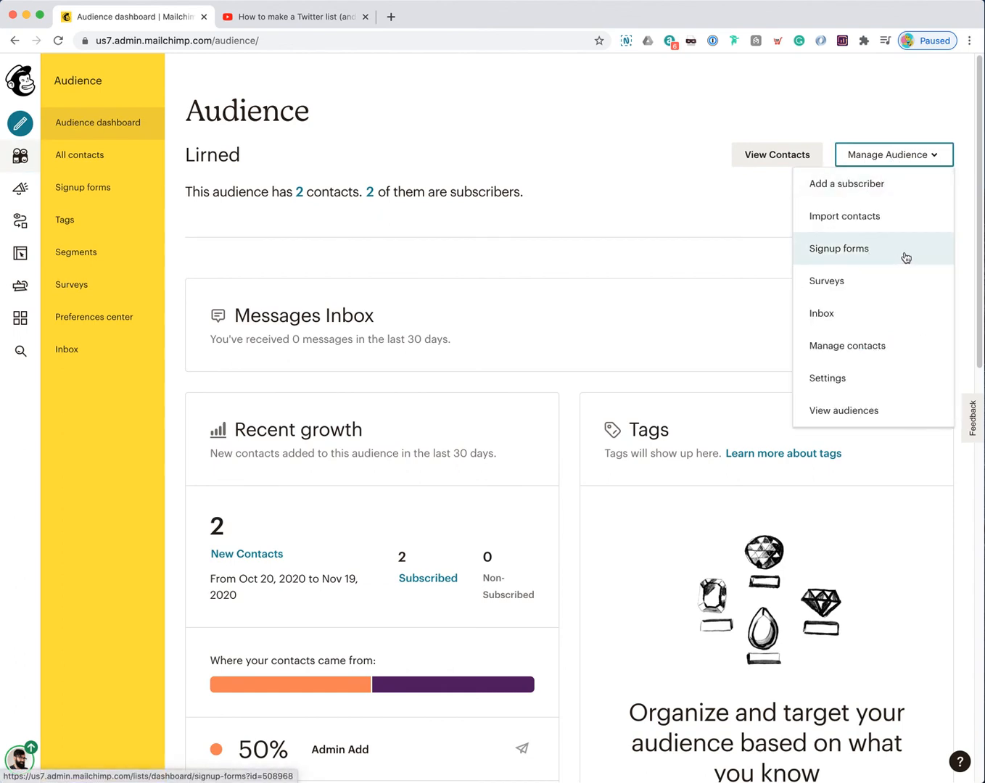
Step: Open the form builder for the Lirned audience's signup form
left_click(932, 156)
left_click(934, 160)
left_click(889, 254)
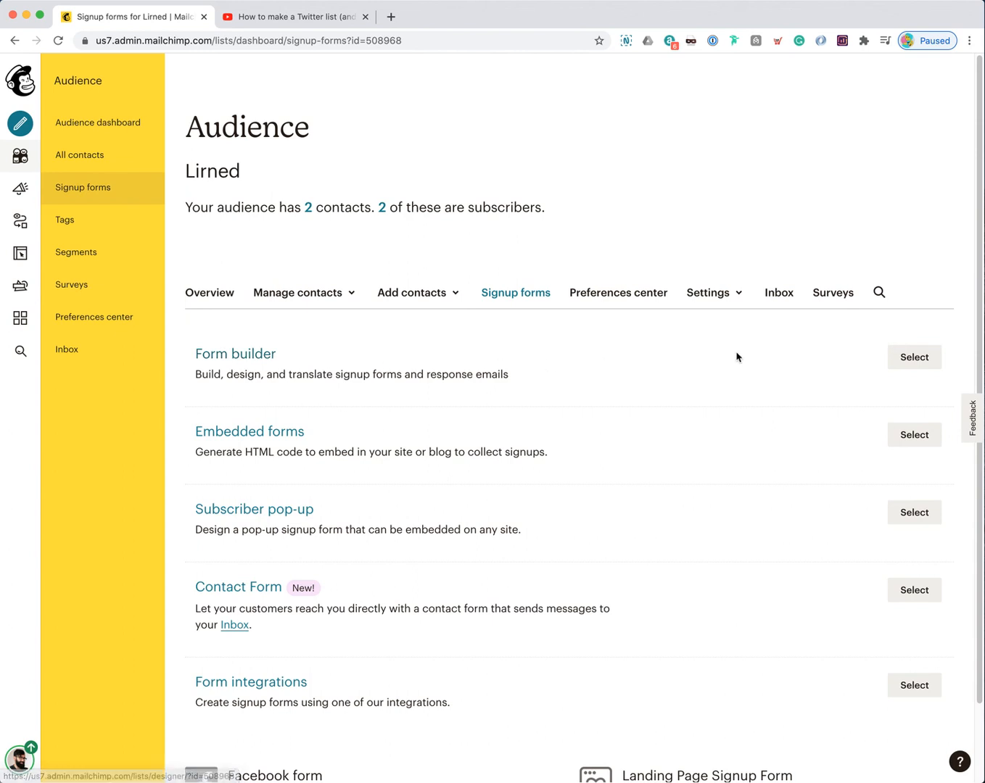
left_click(903, 357)
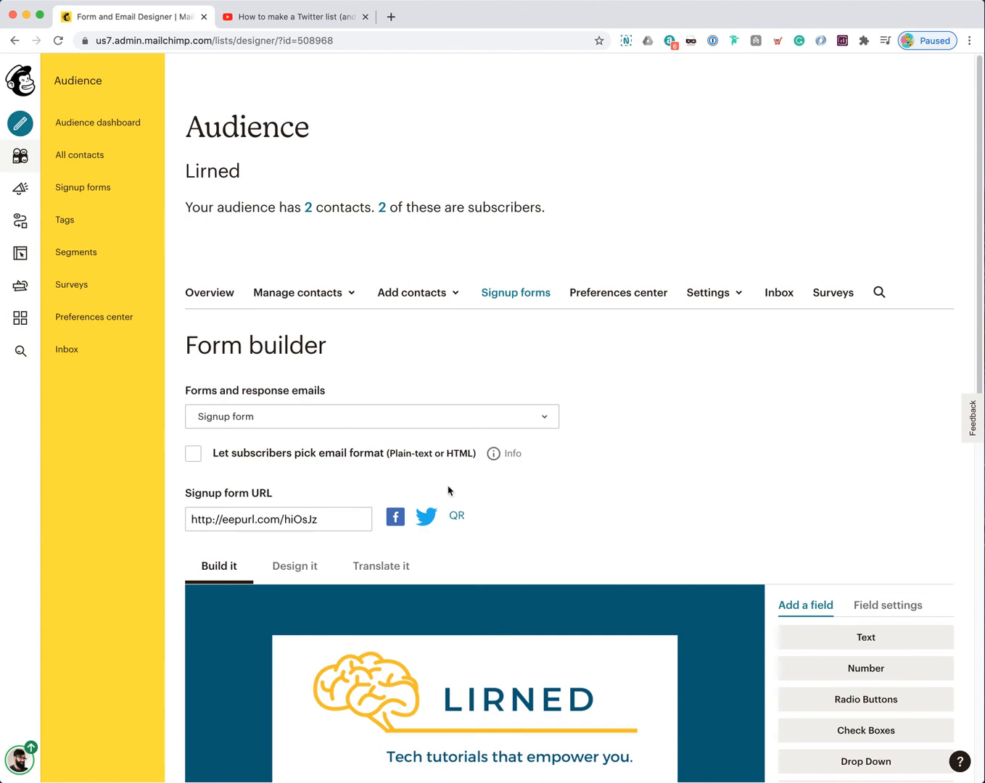
scroll(450, 490, "down", 5)
scroll(454, 485, "down", 2)
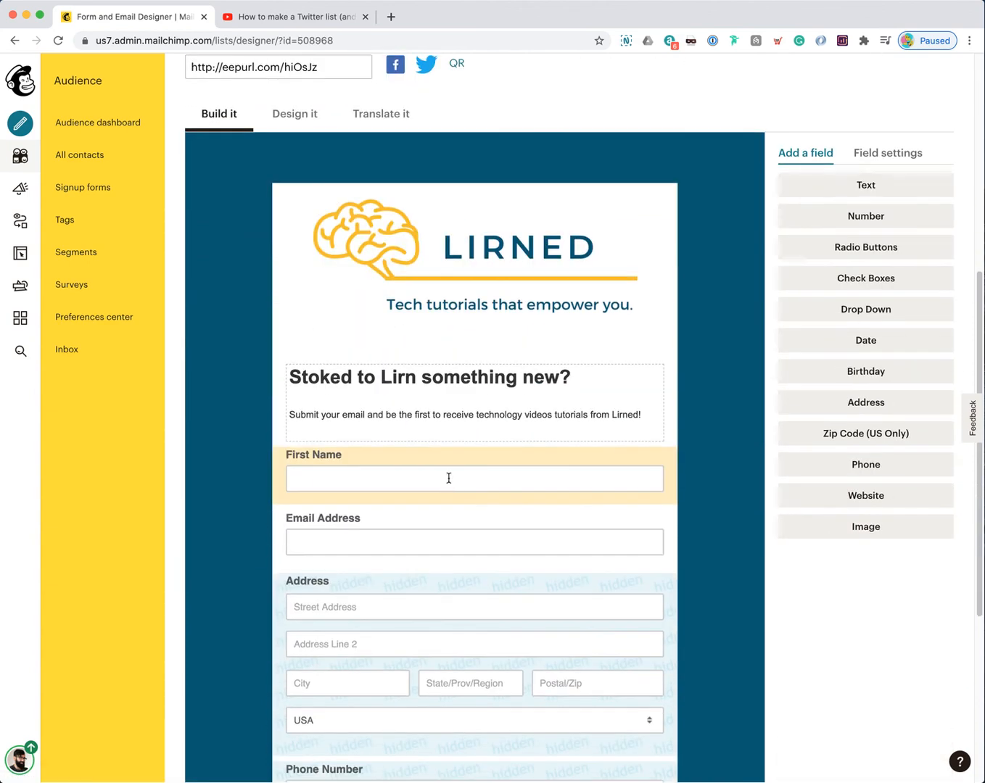
scroll(450, 476, "up", 4)
Step: Copy the signup form URL and load the hosted form in a new browser tab
left_click(287, 278)
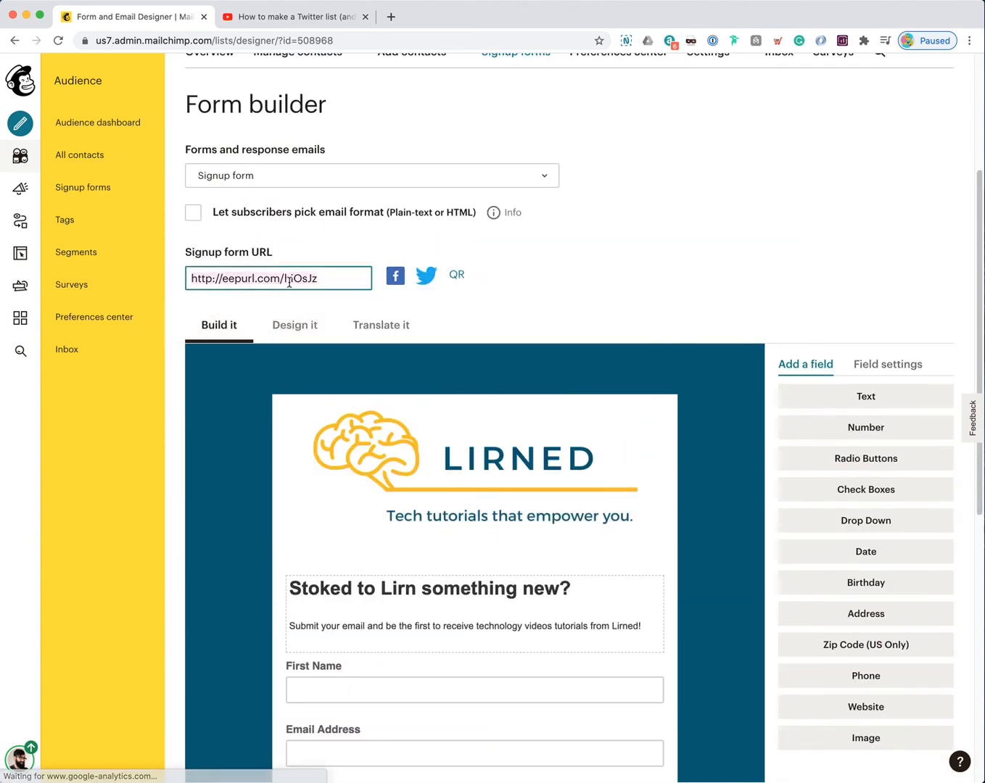
right_click(288, 280)
left_click(321, 377)
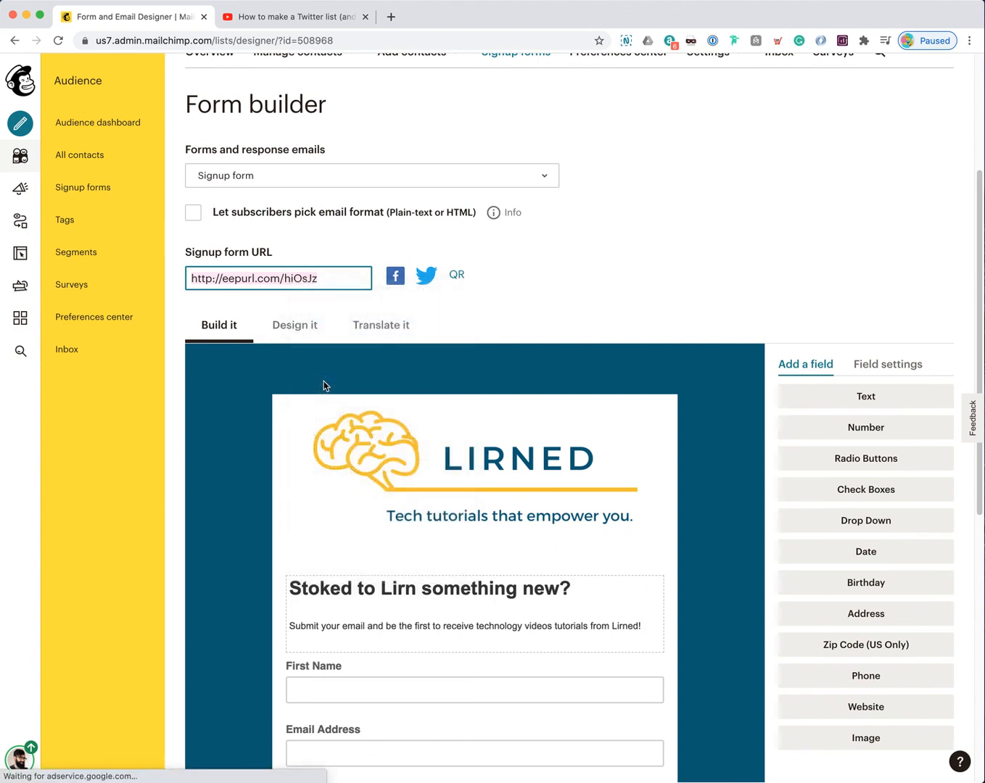
key("super+t")
key("super+v")
key("Return")
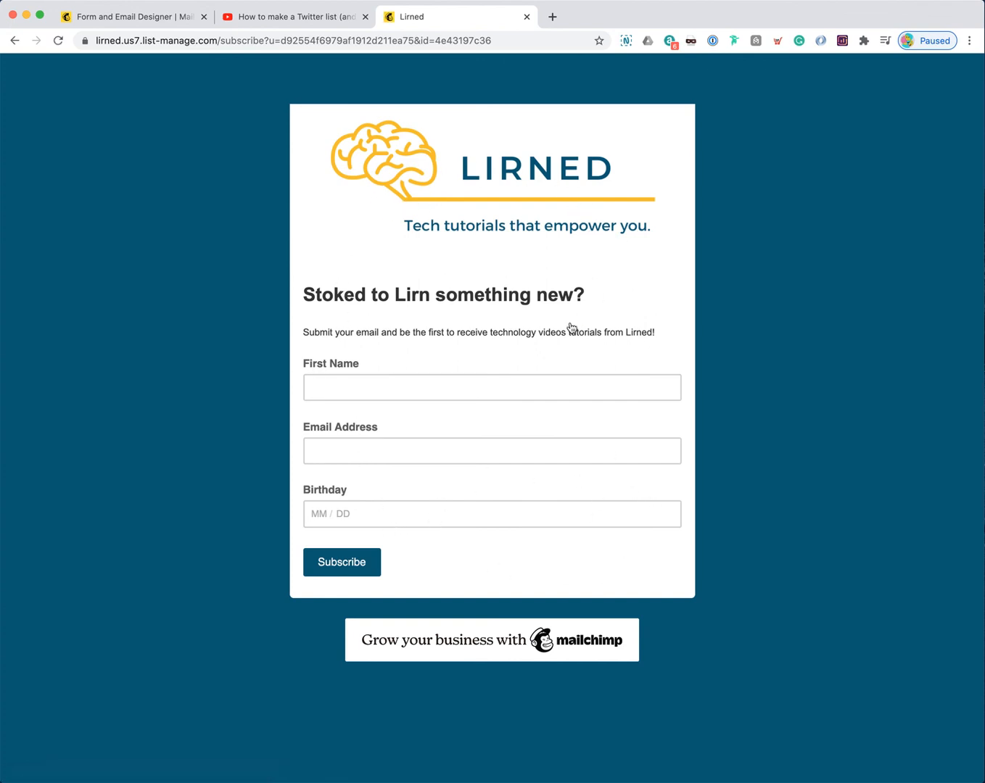
Step: Start the test signup by entering the subscriber's first name and Gmail email address
left_click(317, 42)
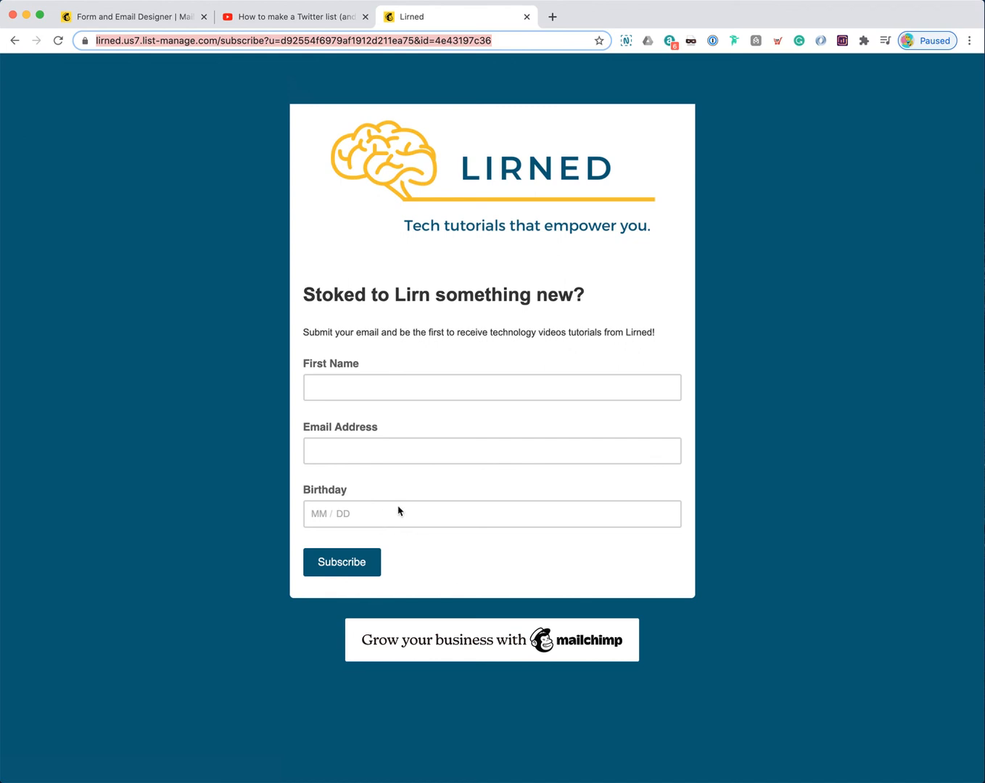
left_click(373, 392)
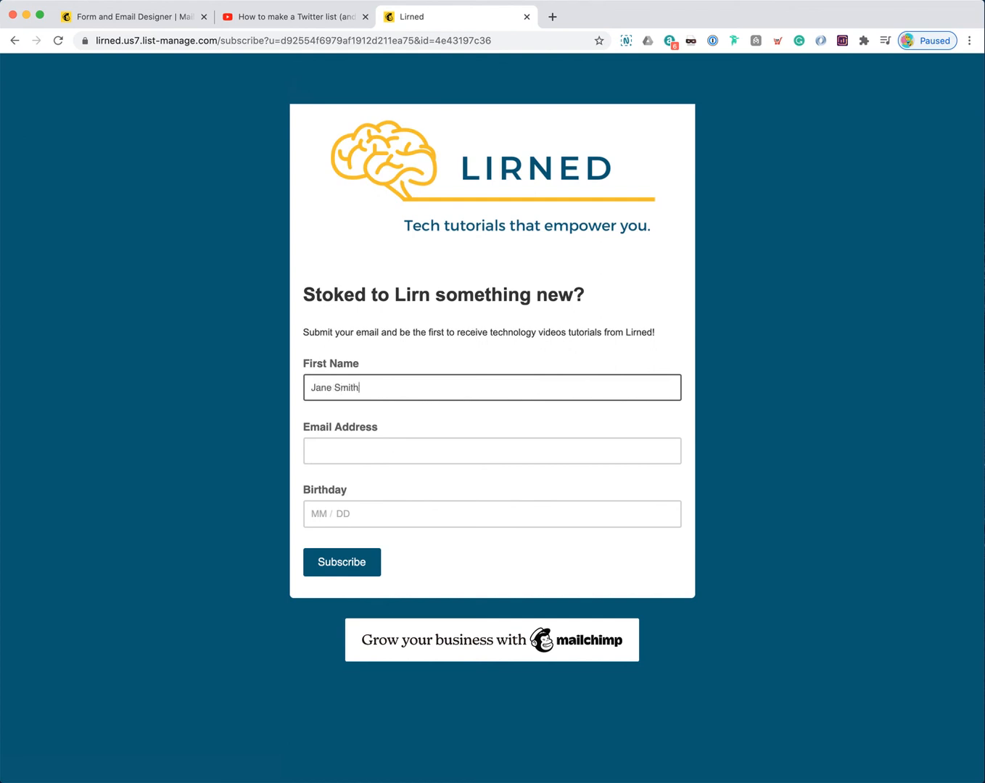
key("Tab")
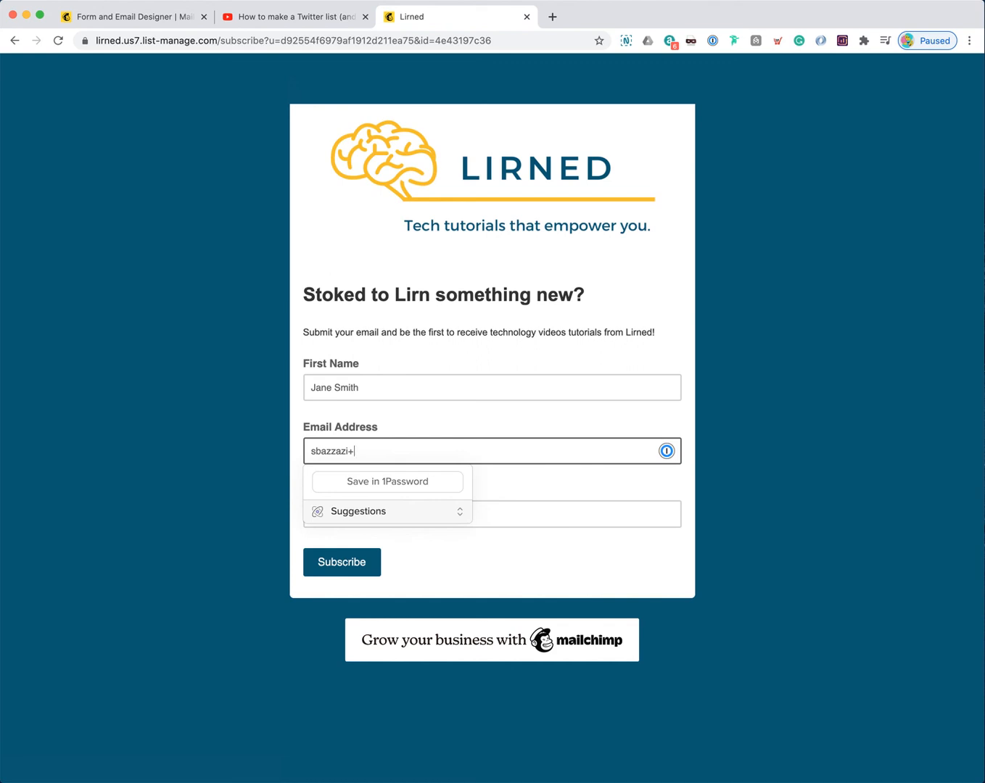
Step: Double-check the test email address and enter 04 in the birthday field
left_click(319, 514)
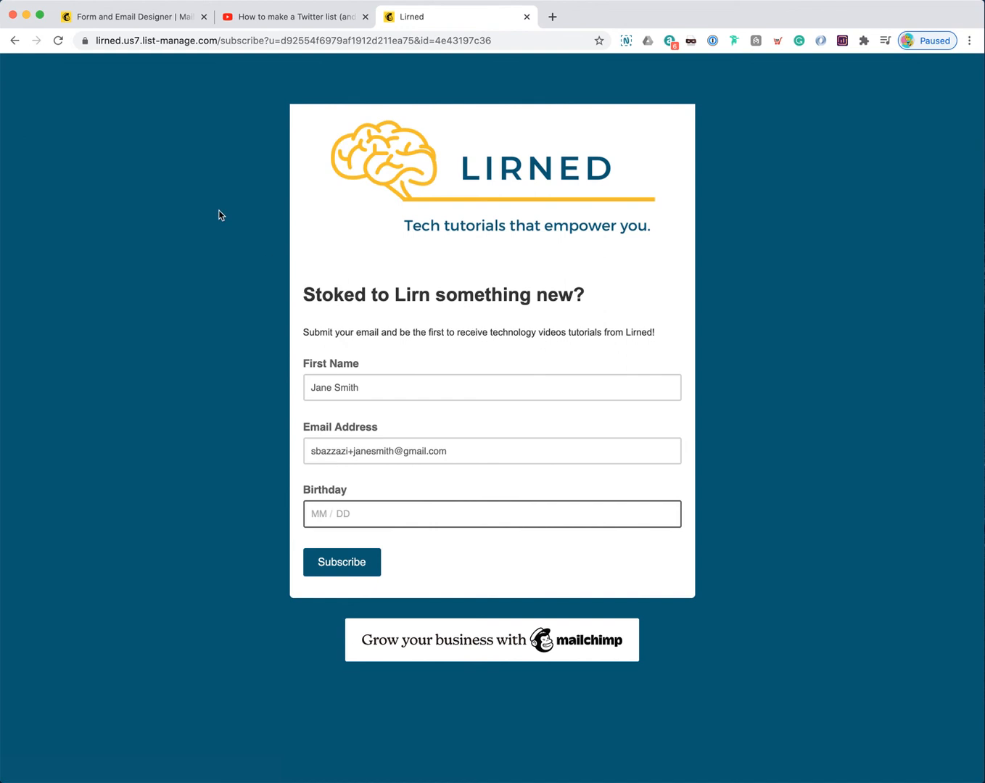
left_click(350, 450)
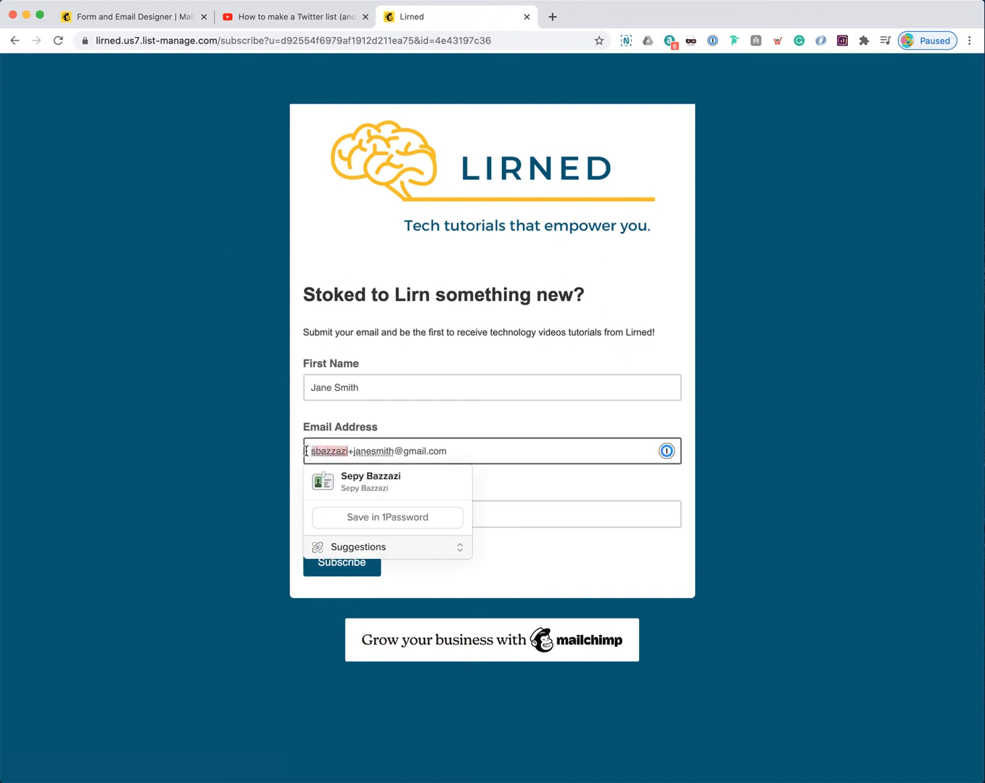
left_click_drag(394, 452, 452, 451)
left_click_drag(392, 451, 347, 452)
left_click(365, 451)
left_click(568, 471)
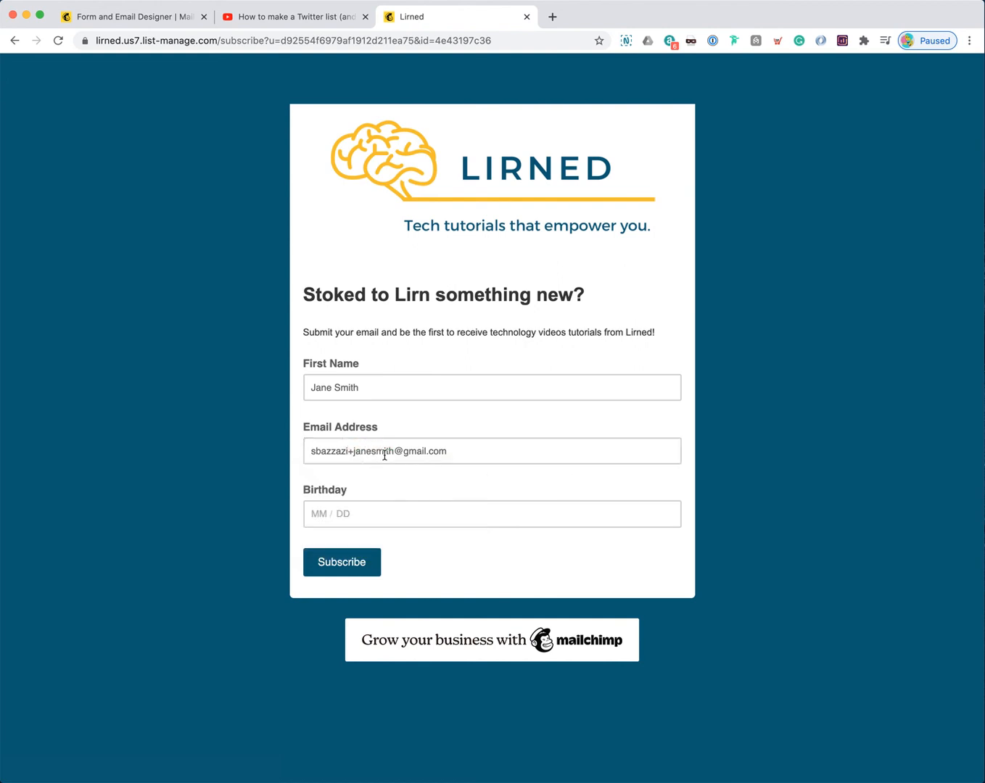
left_click(359, 519)
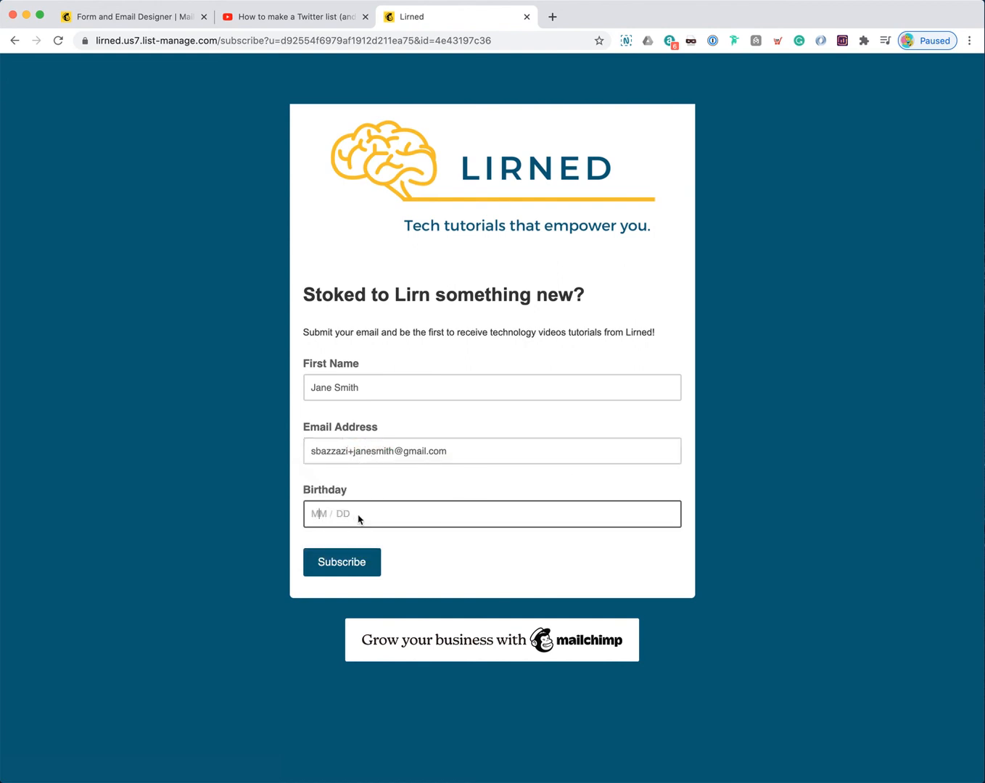
type("04 / 18")
left_click(422, 550)
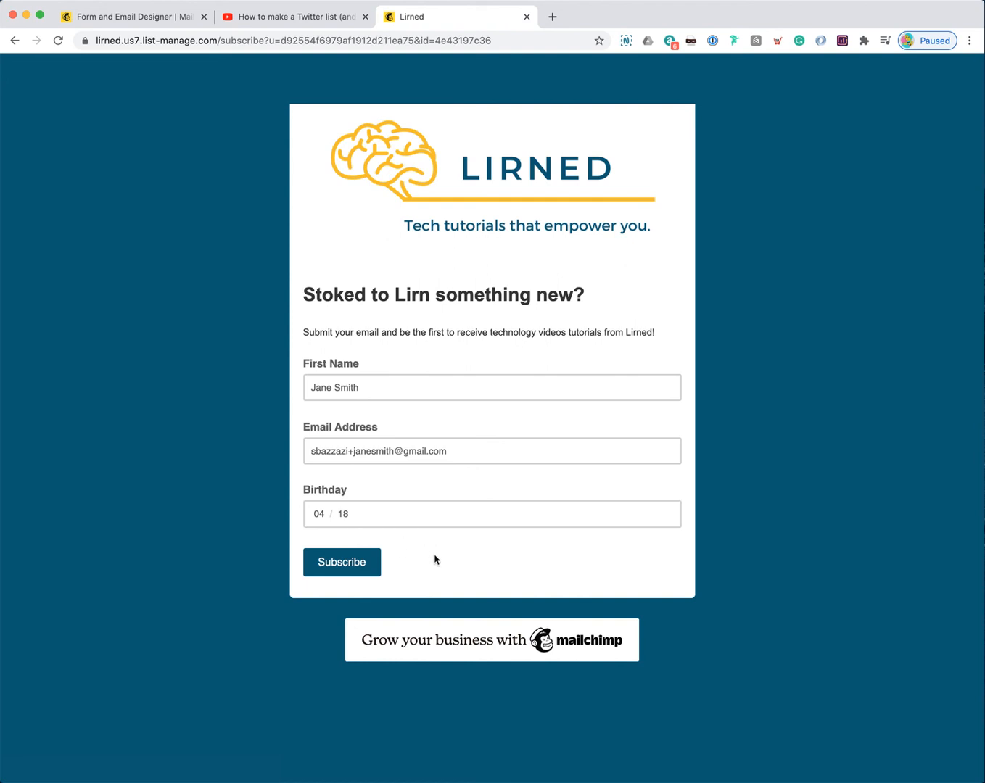
Step: Subscribe, pass the 'I'm not a robot' check, and continue to the Lirned website
left_click(355, 573)
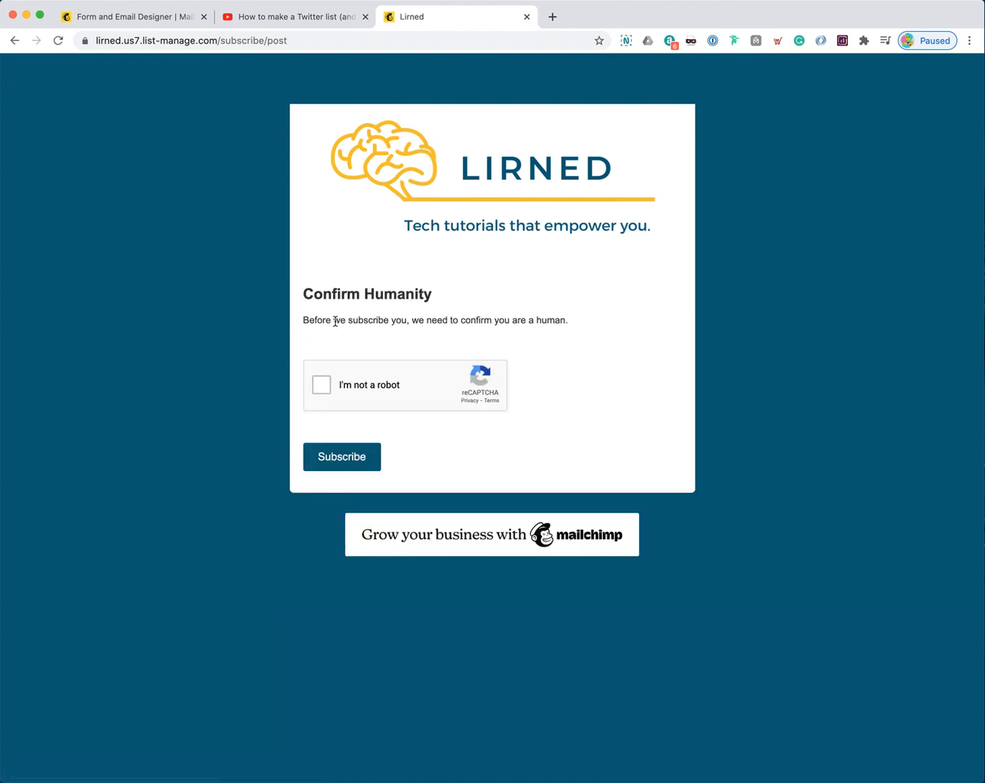
left_click(321, 388)
left_click(352, 459)
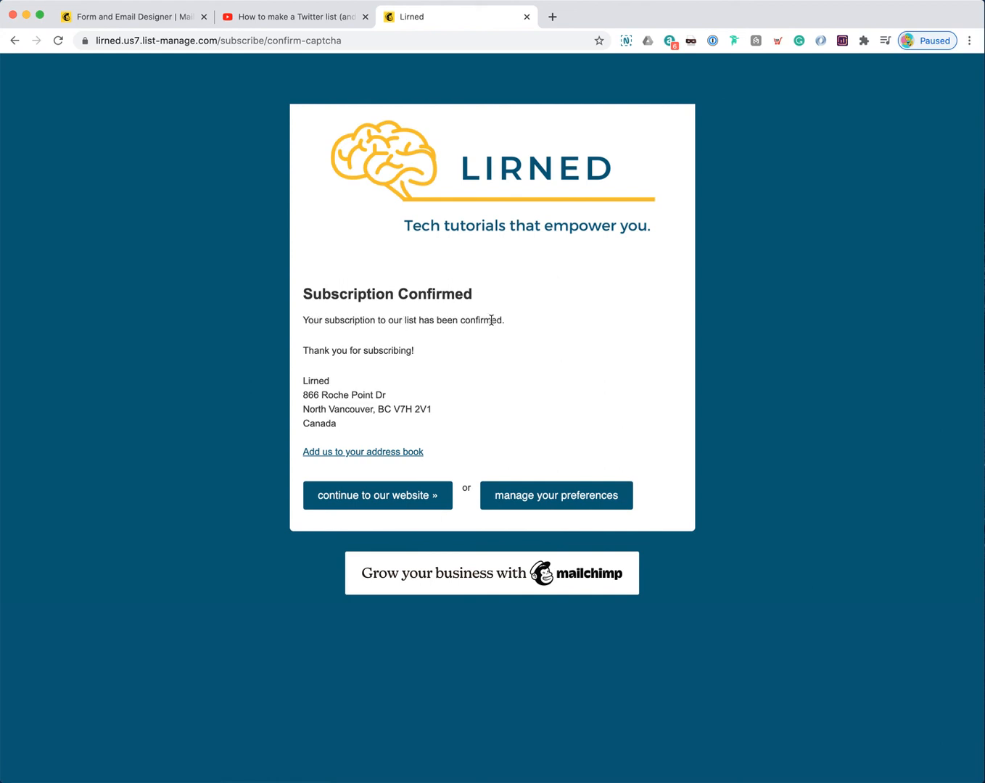
left_click(399, 500)
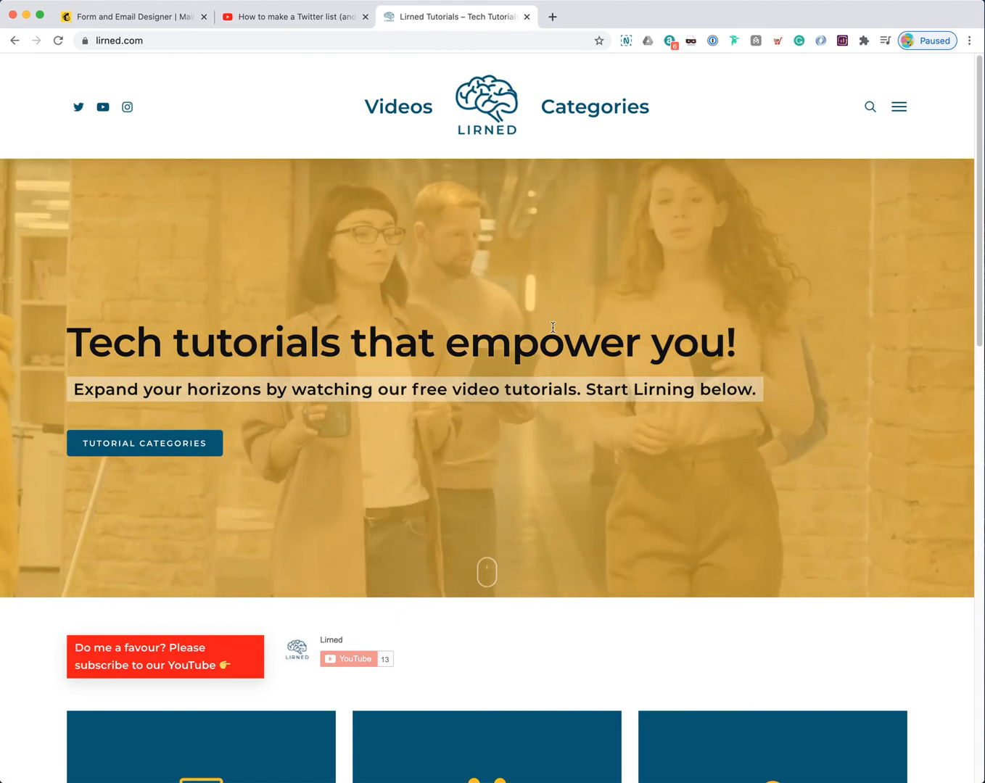
Step: Scroll through the lirned.com homepage, then switch over to the Spark mail app
scroll(405, 352, "down", 3)
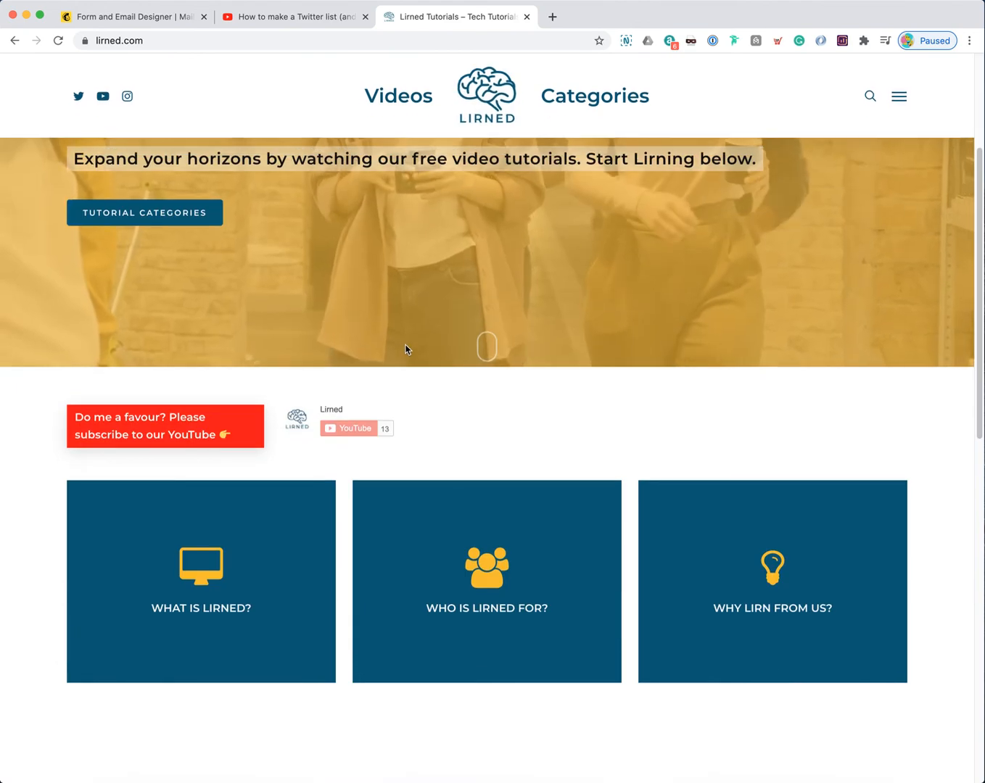
scroll(405, 348, "down", 7)
scroll(485, 365, "up", 10)
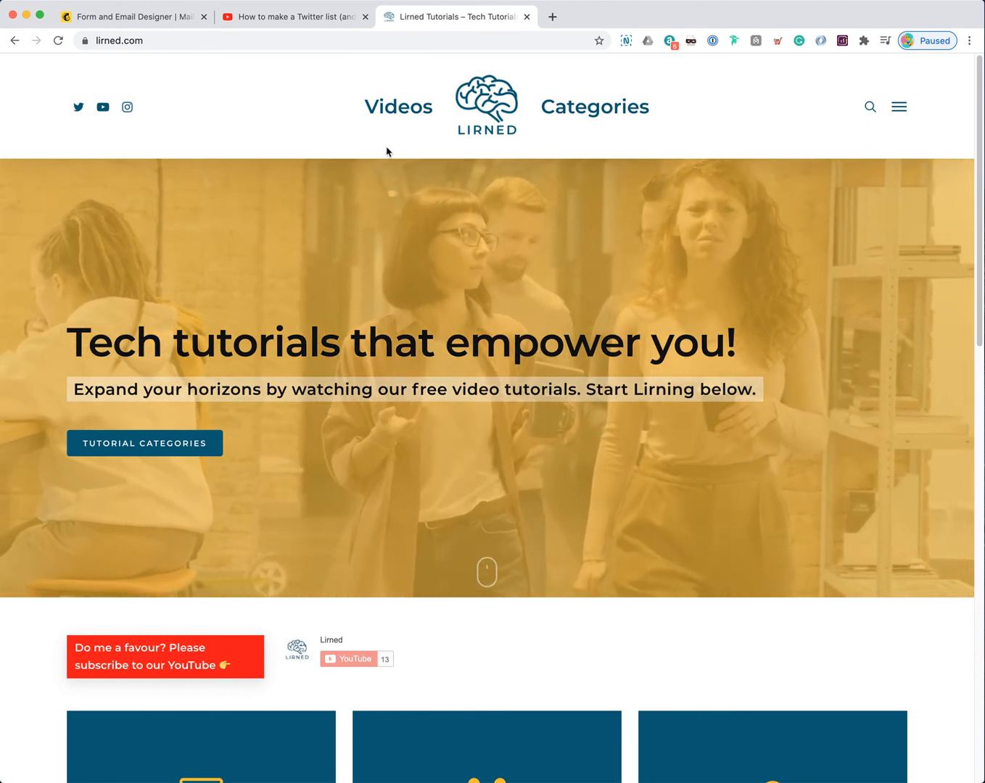
key("super+Tab")
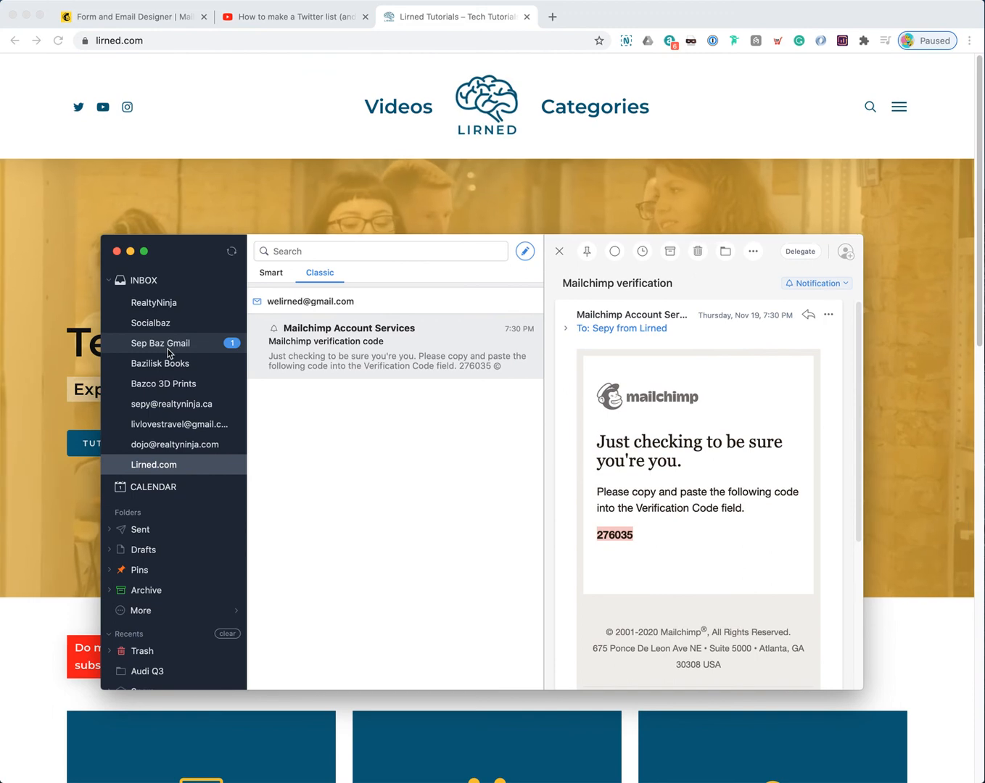
Step: Open the 'Welcome to the Lirned Family' email from the Gmail inbox in a resized window
left_click(214, 344)
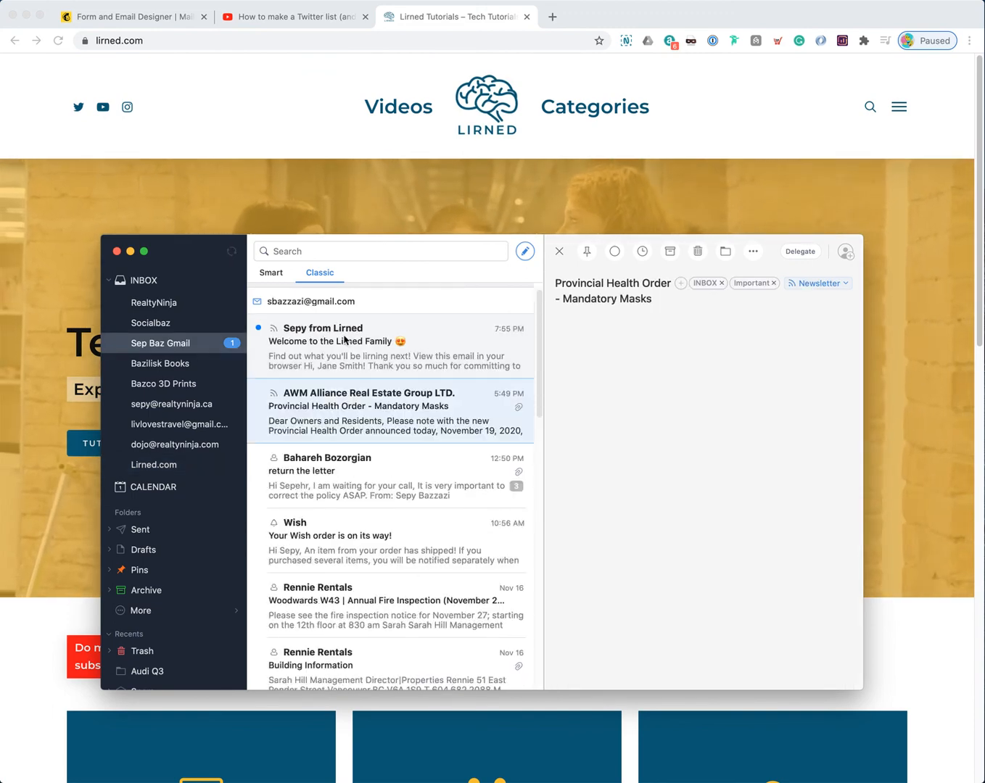
double_click(358, 337)
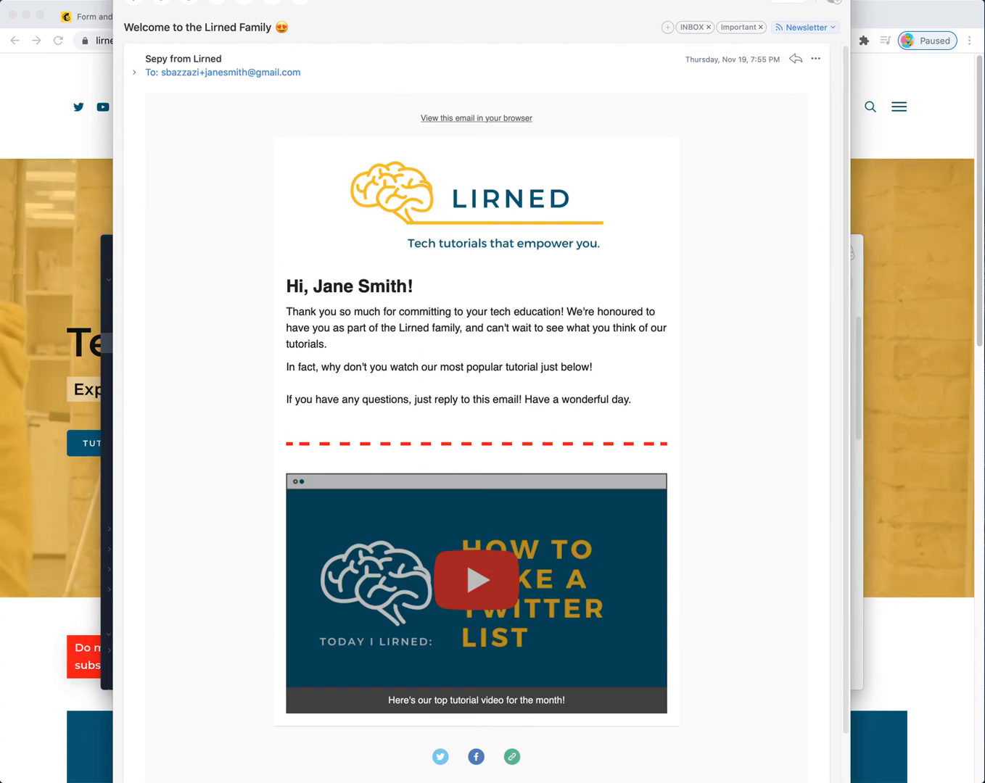
left_click_drag(853, 38, 853, 75)
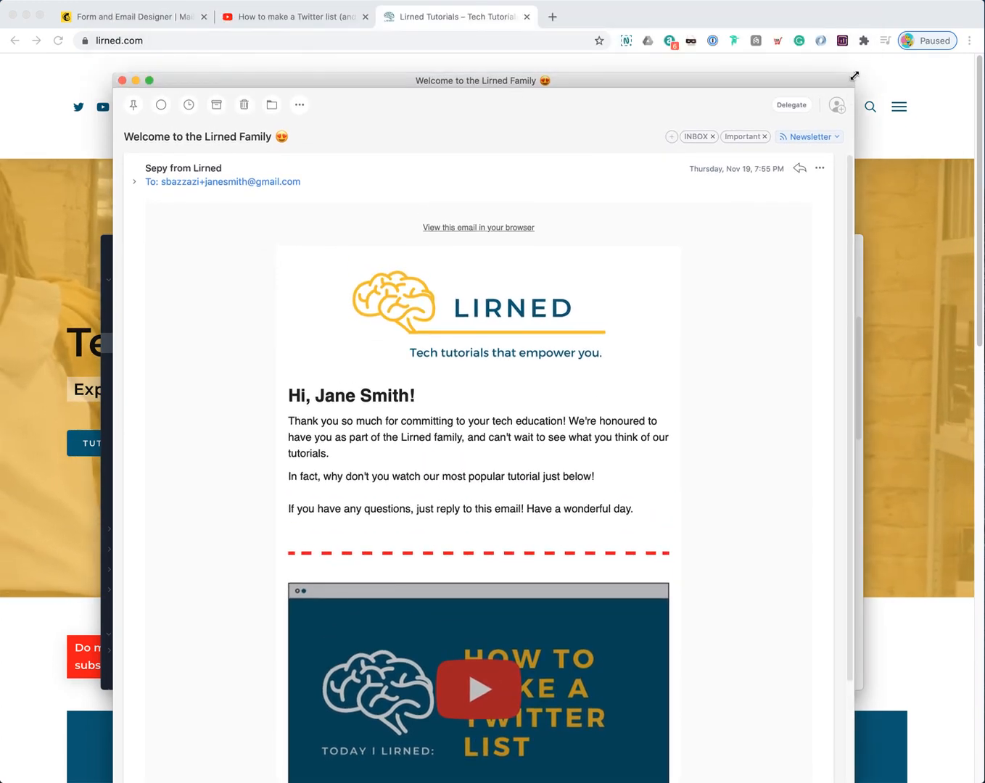
left_click_drag(853, 782, 833, 742)
left_click_drag(638, 79, 641, 36)
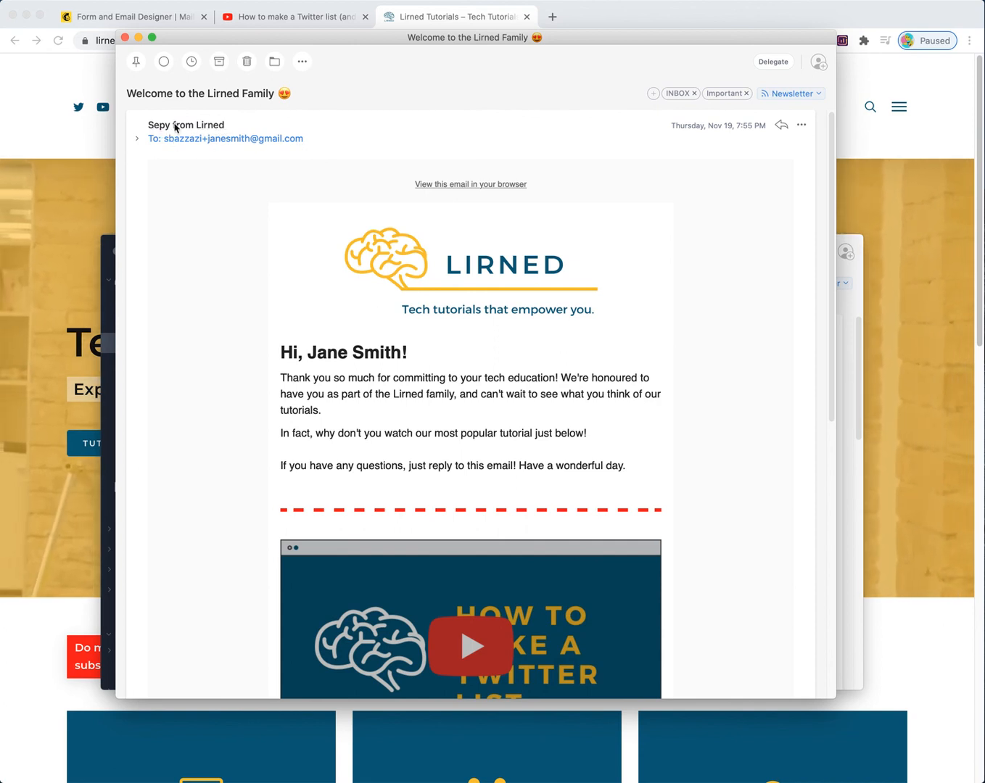
Step: Check the subject line and the personalised name in the email greeting
left_click_drag(127, 92, 300, 98)
left_click(288, 95)
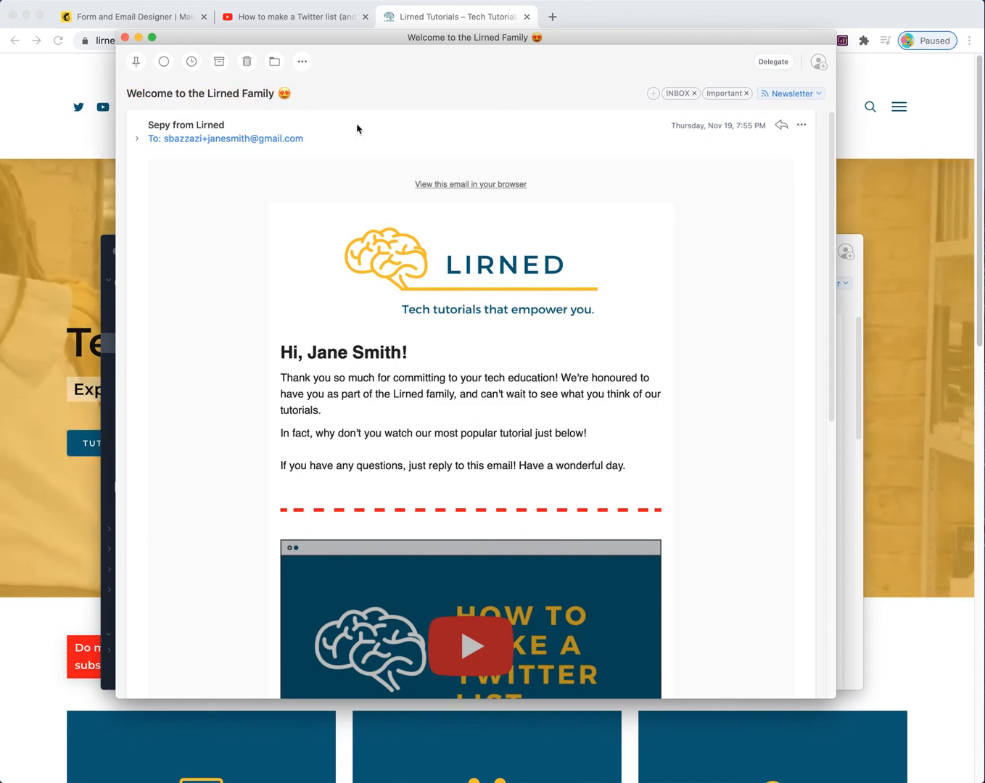
scroll(308, 185, "down", 2)
scroll(323, 273, "down", 1)
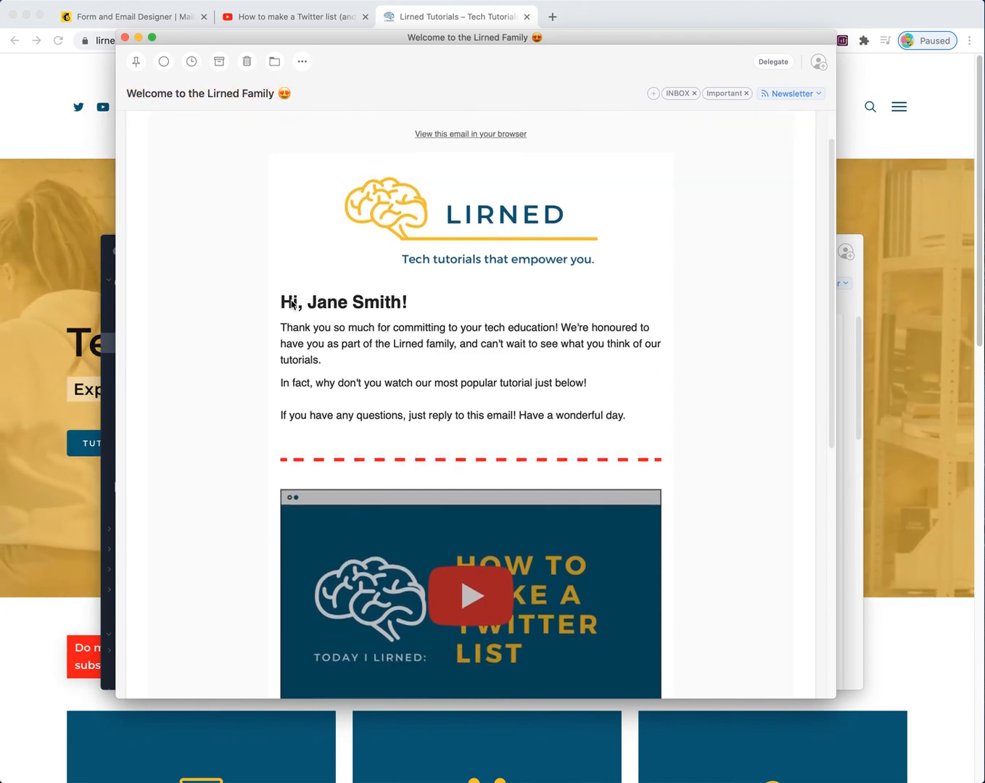
left_click_drag(276, 302, 399, 300)
left_click(398, 300)
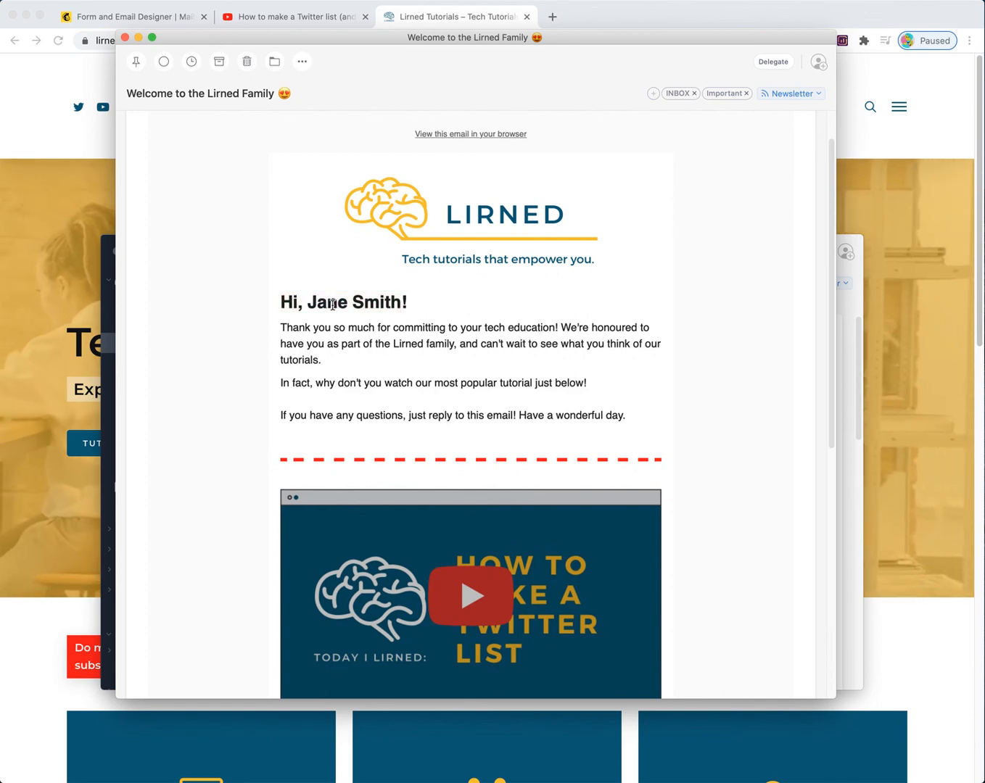
left_click_drag(306, 301, 398, 301)
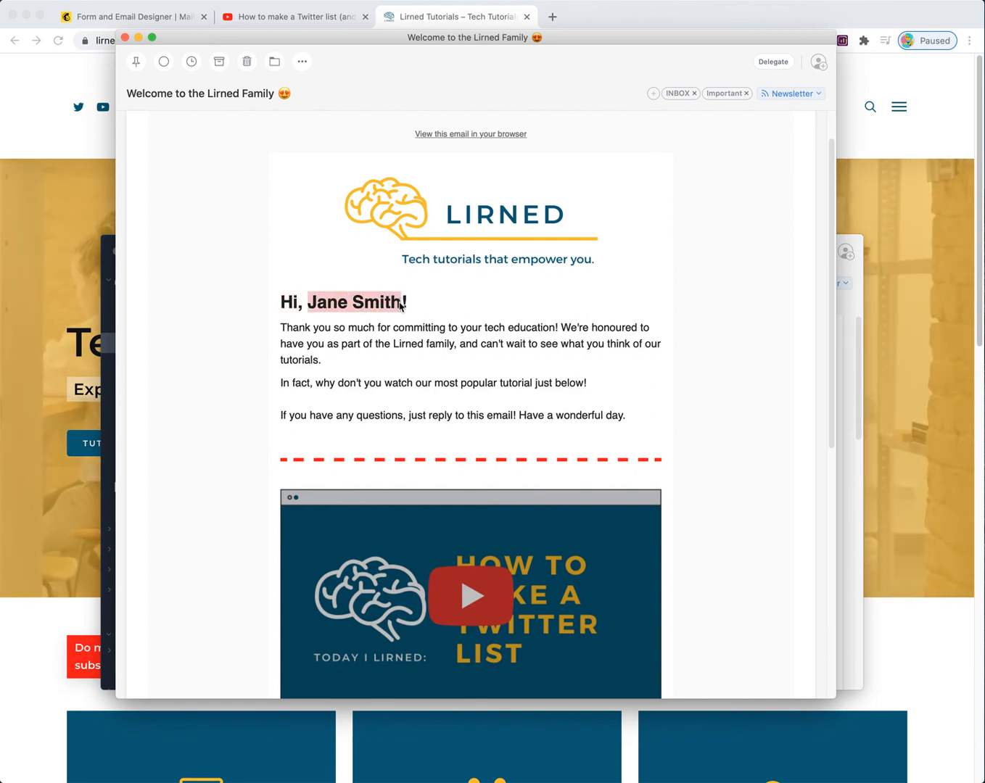
left_click(398, 301)
Step: Read the body text and play the embedded Twitter list tutorial video on YouTube
left_click_drag(288, 327, 489, 346)
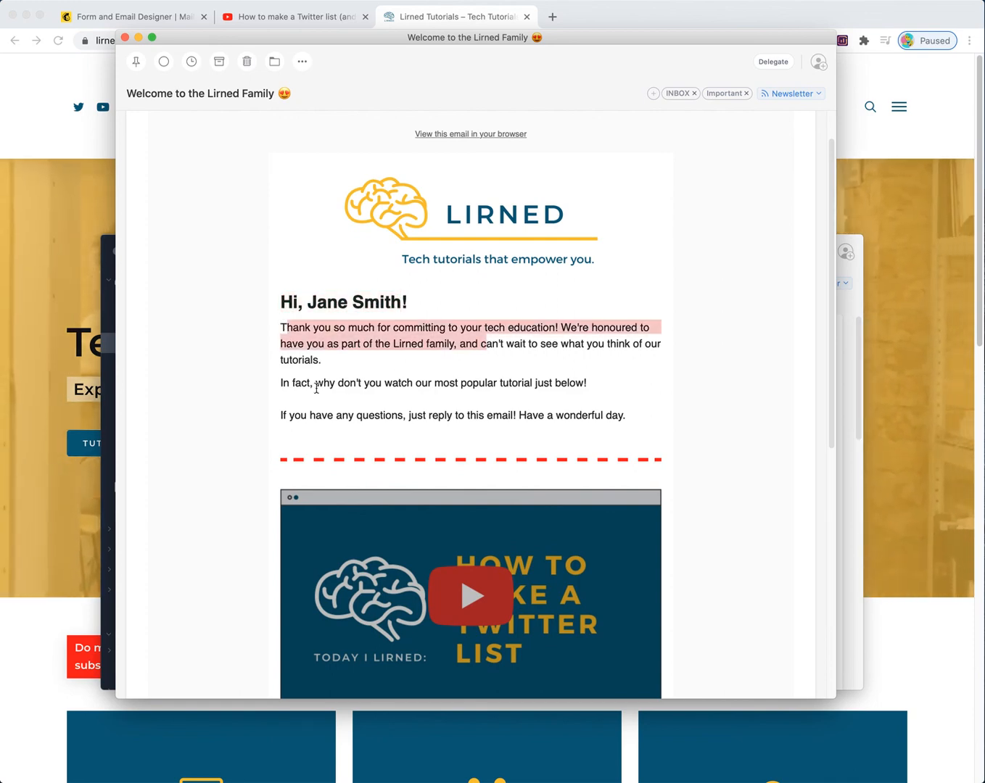
left_click_drag(323, 384, 624, 414)
scroll(409, 596, "down", 2)
scroll(408, 597, "down", 2)
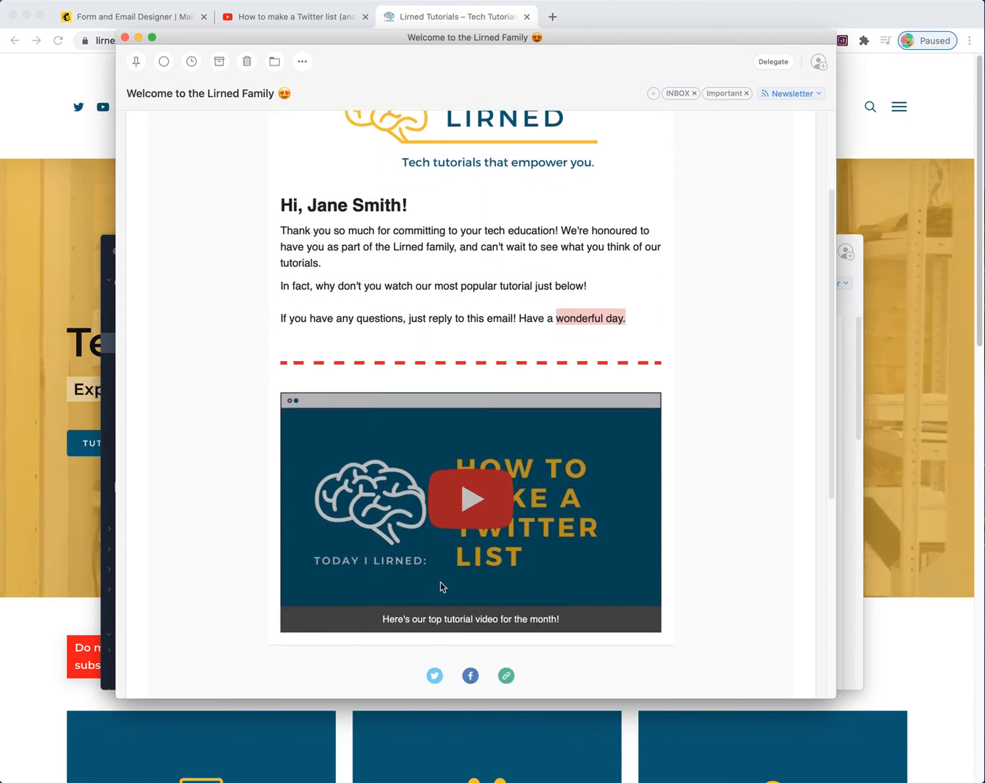
left_click(484, 477)
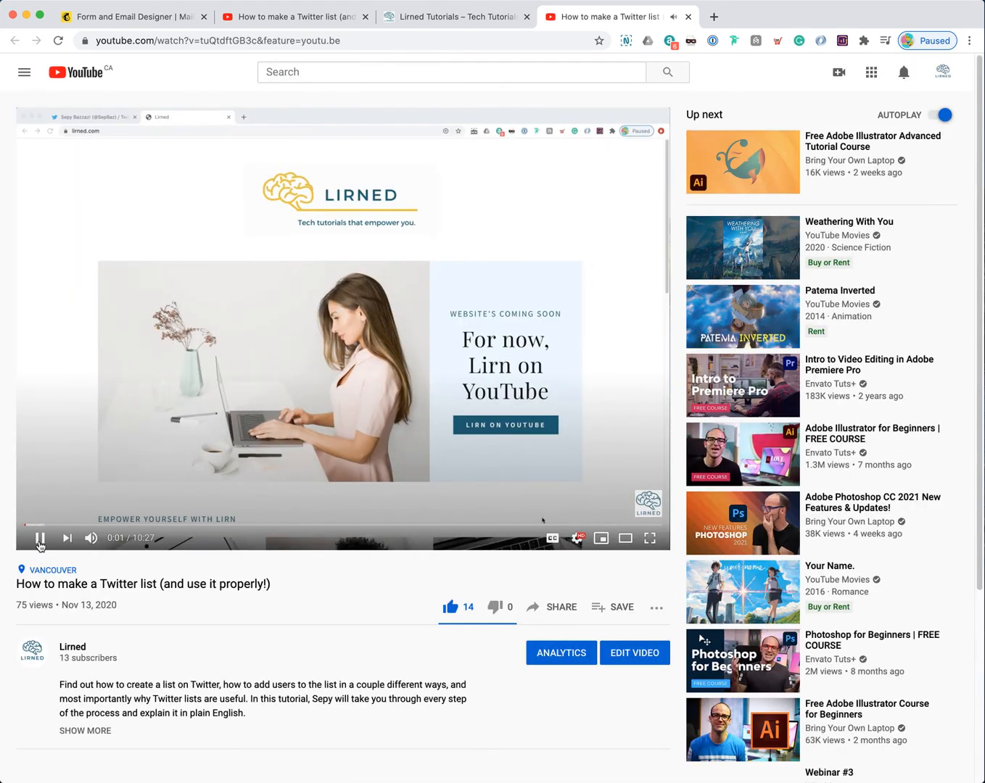
Step: Pause the YouTube tutorial, then check that the email's LIRNED logo opens the Lirned website
left_click(40, 537)
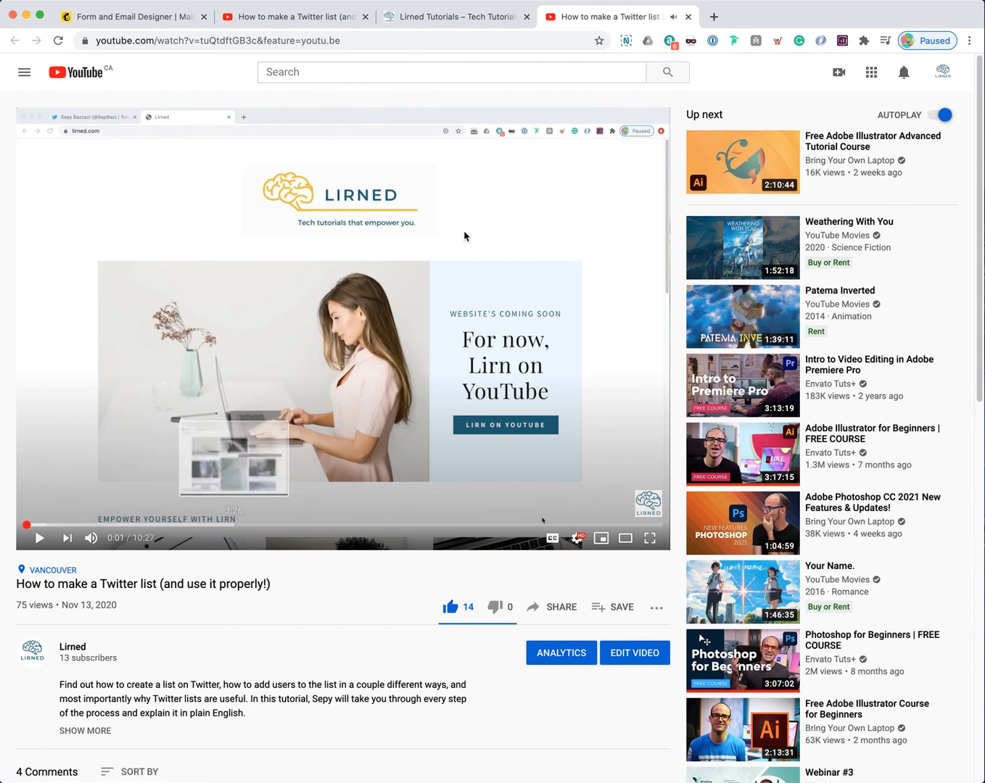
key("super+Tab")
scroll(465, 307, "up", 5)
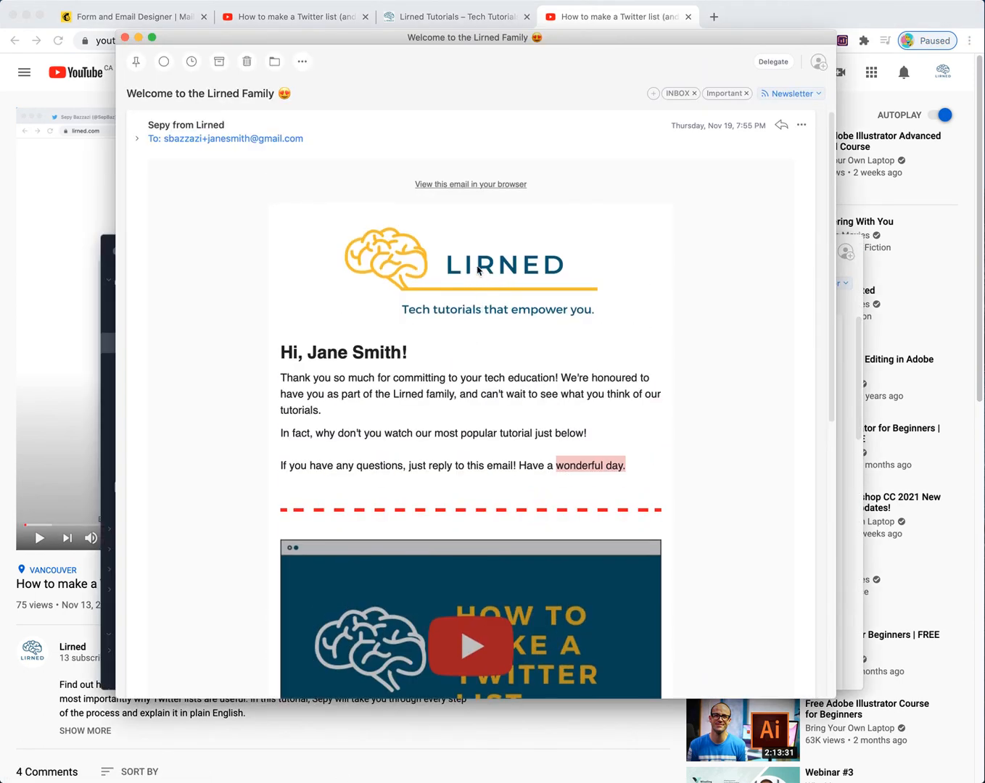
left_click(464, 274)
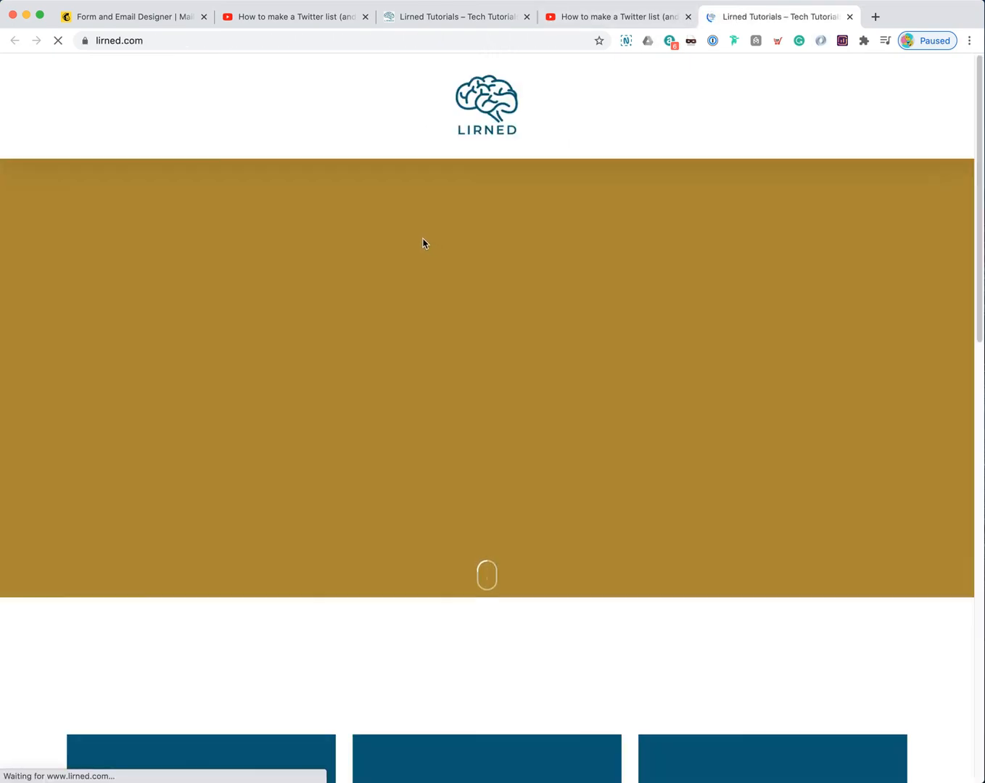
key("super+Tab")
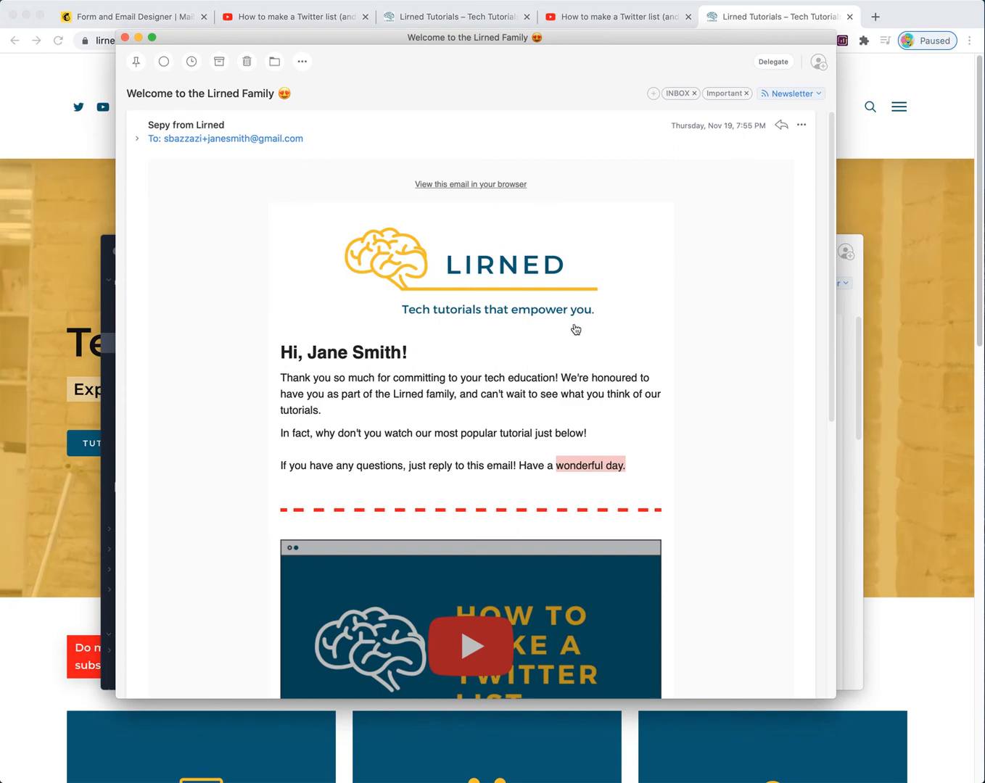
Step: Scroll through the rest of the welcome email in Spark and back up
scroll(512, 351, "down", 2)
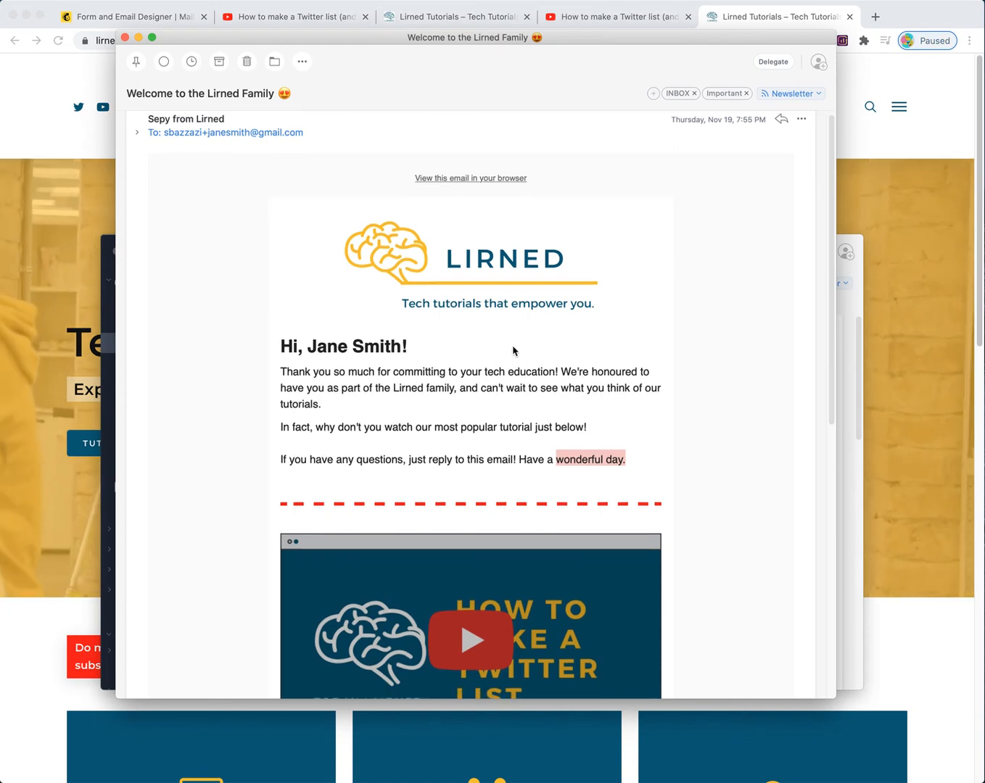
scroll(512, 357, "down", 3)
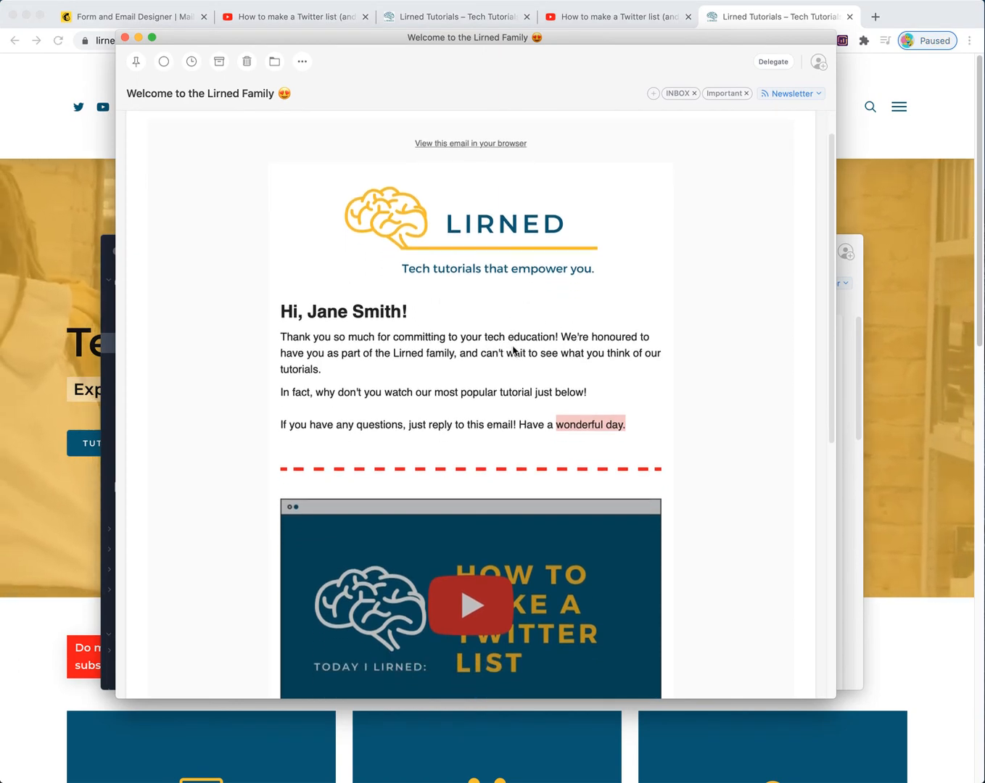
scroll(516, 345, "down", 1)
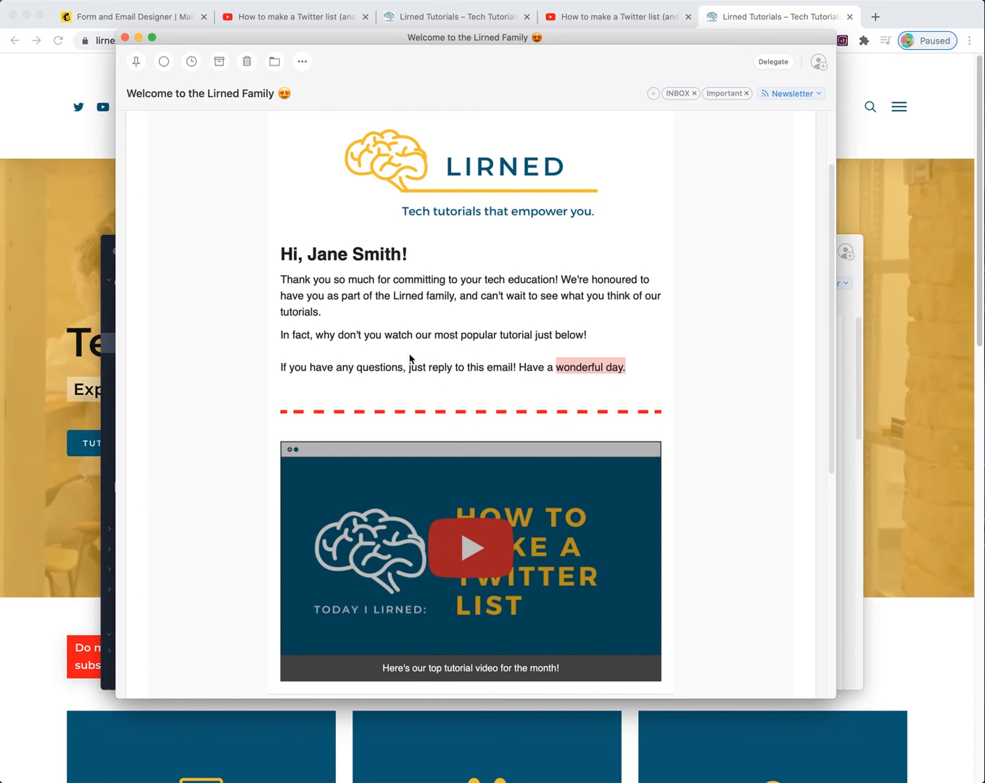
left_click(371, 378)
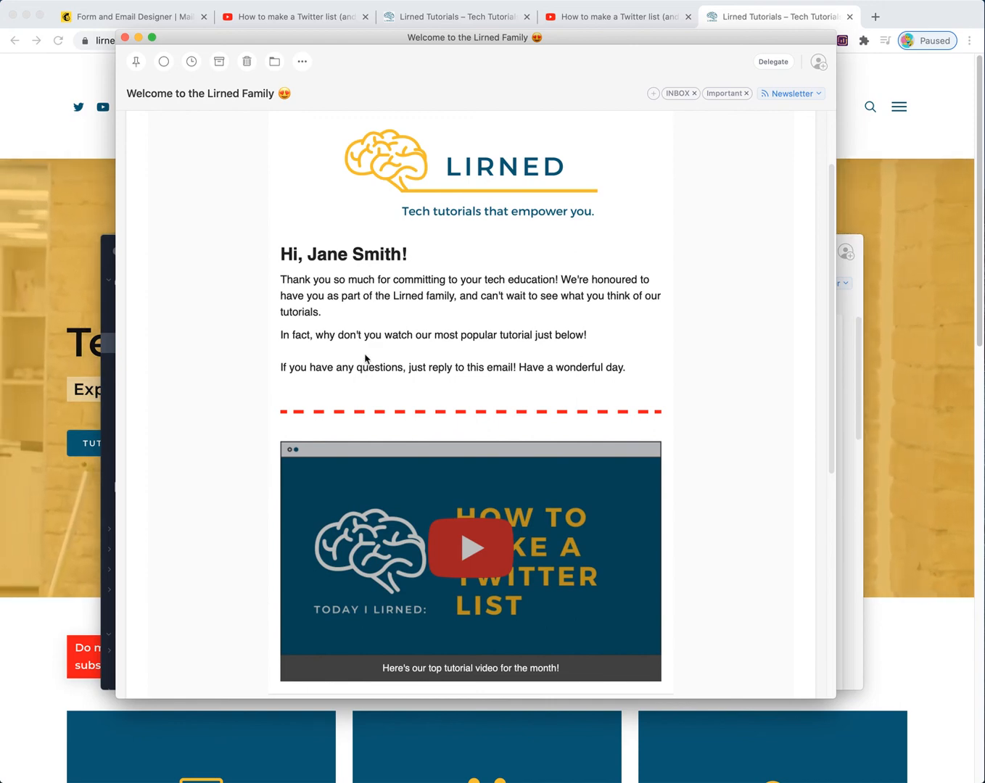
scroll(411, 356, "up", 2)
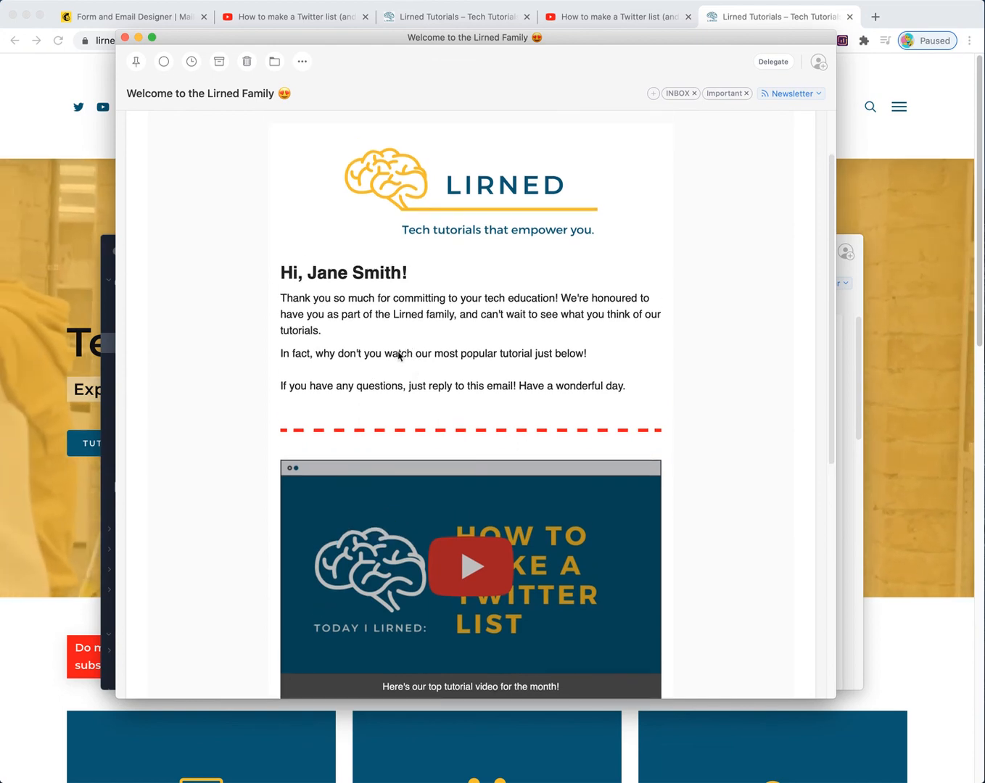